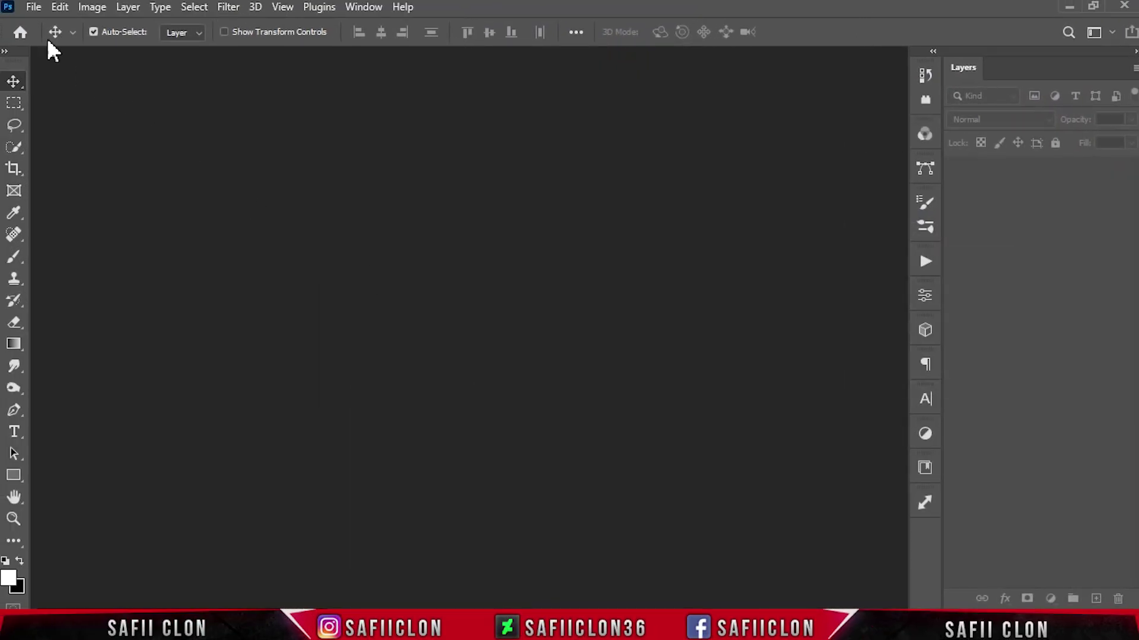
Step: Open the orange-haired girl reference photo
left_click(34, 8)
left_click(73, 39)
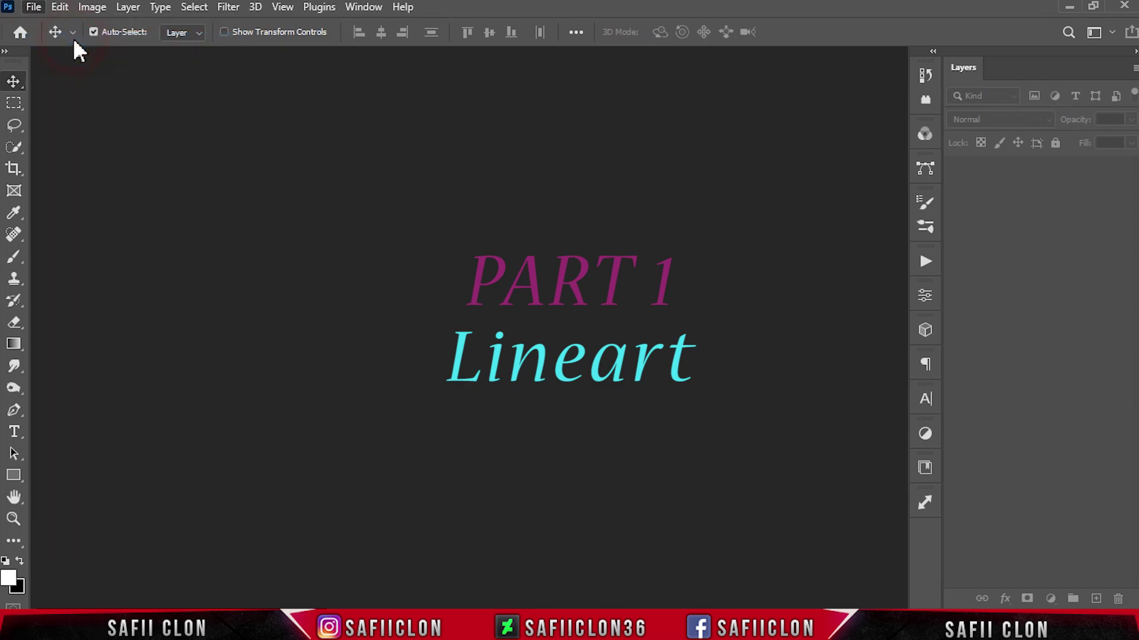
left_click(201, 178)
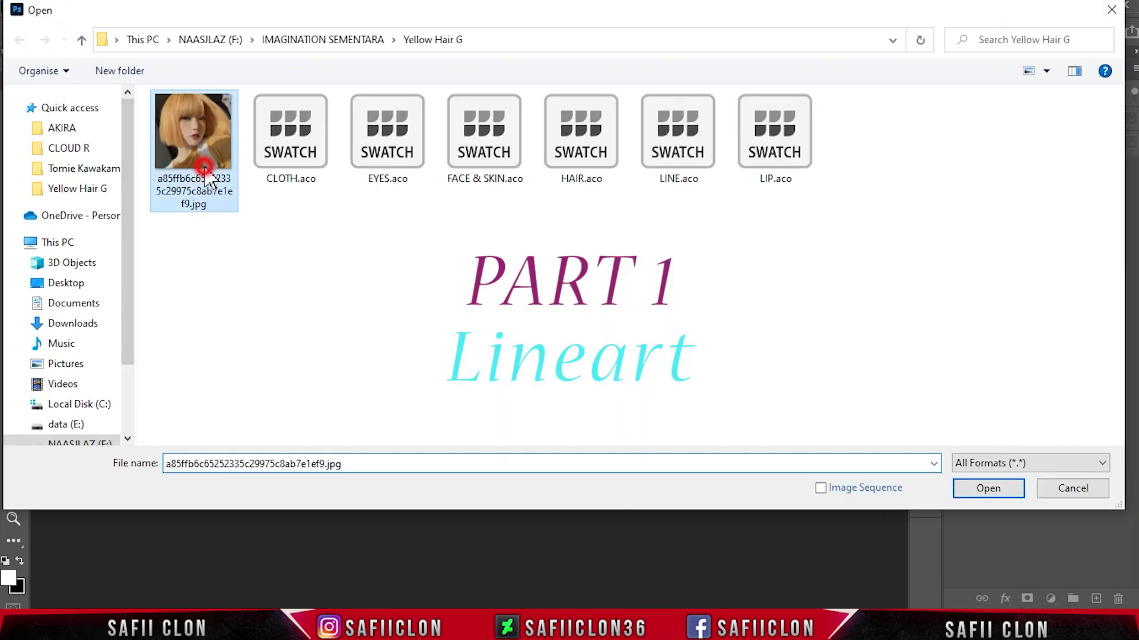
left_click(990, 497)
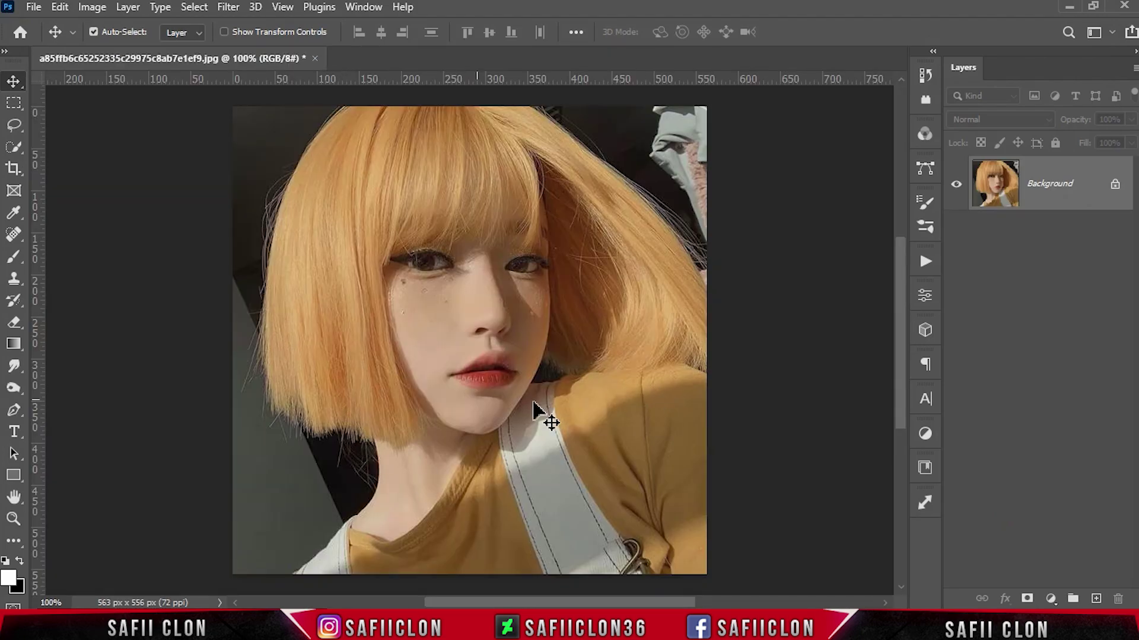
key("ctrl+minus")
key("ctrl+plus")
Step: Resample the image to 300 pixels/inch, giving 2346 × 2317 px
left_click(92, 7)
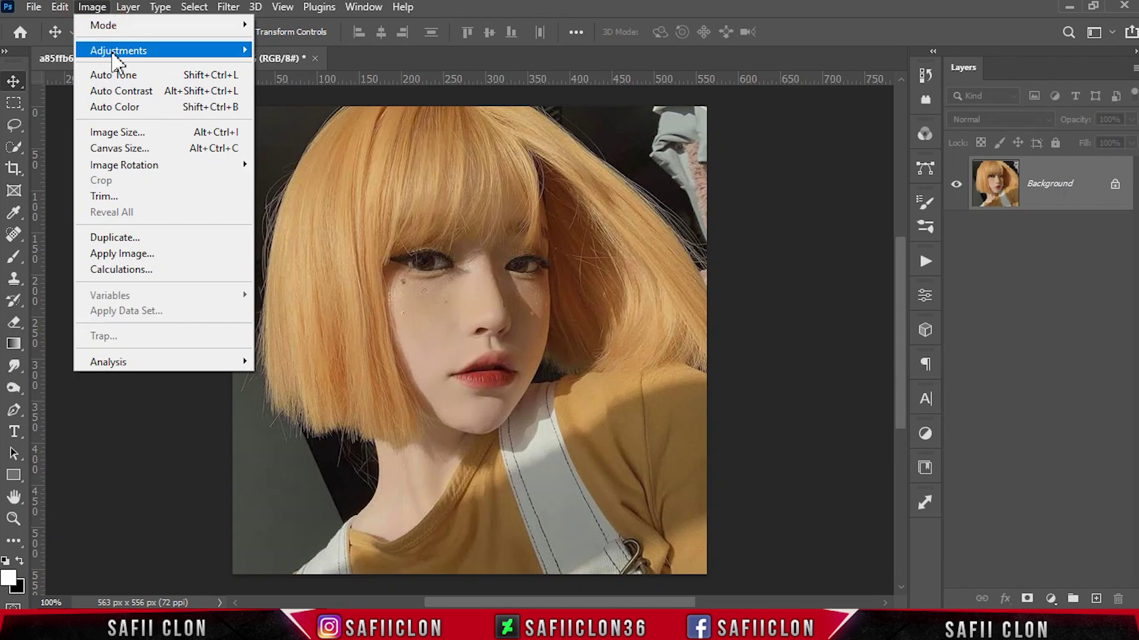
left_click(144, 133)
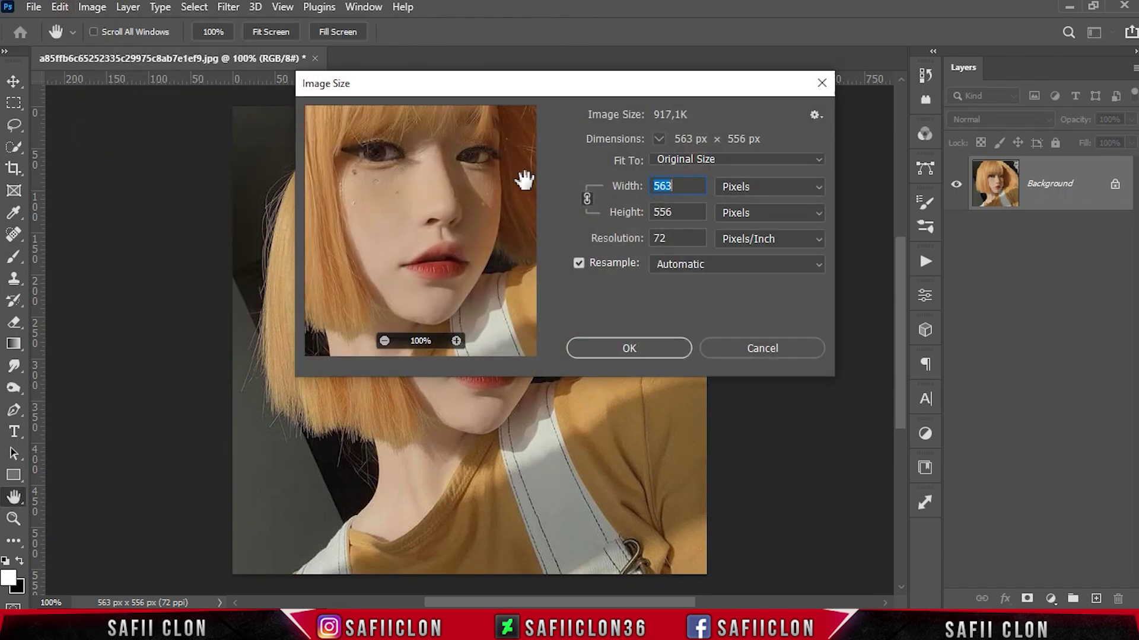
left_click(695, 236)
type("15")
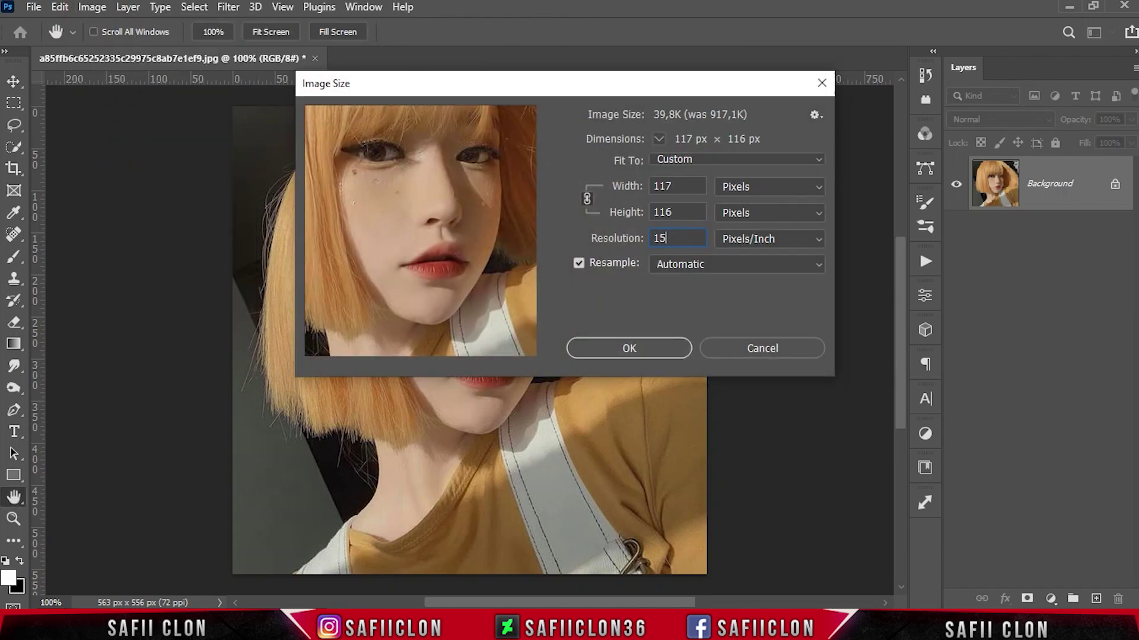
type("0")
double_click(682, 237)
type("200")
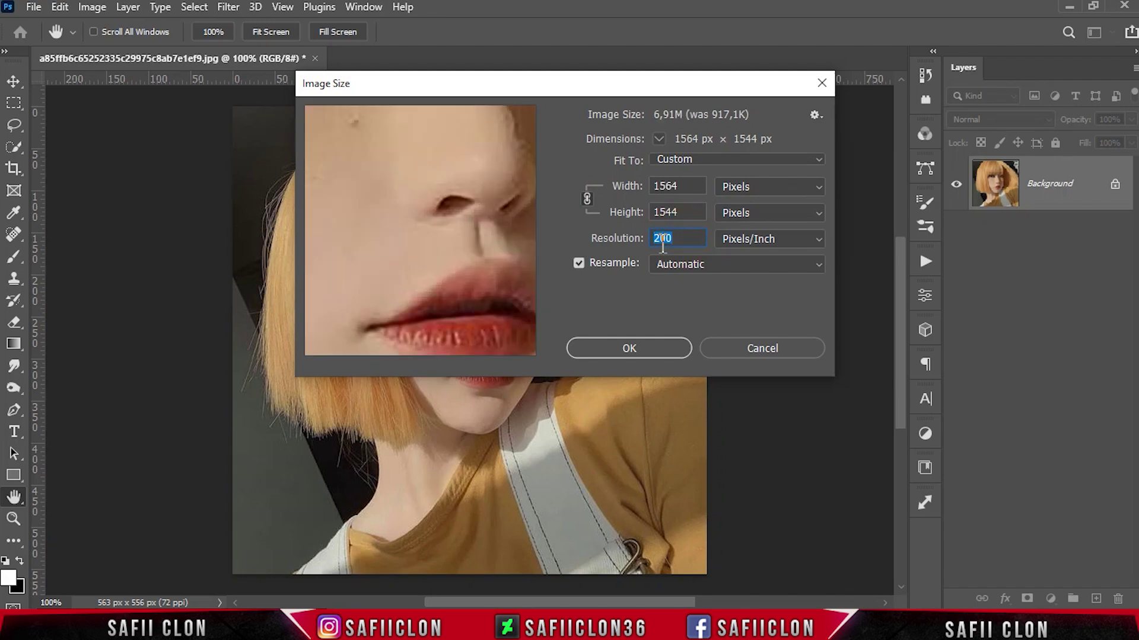
type("250")
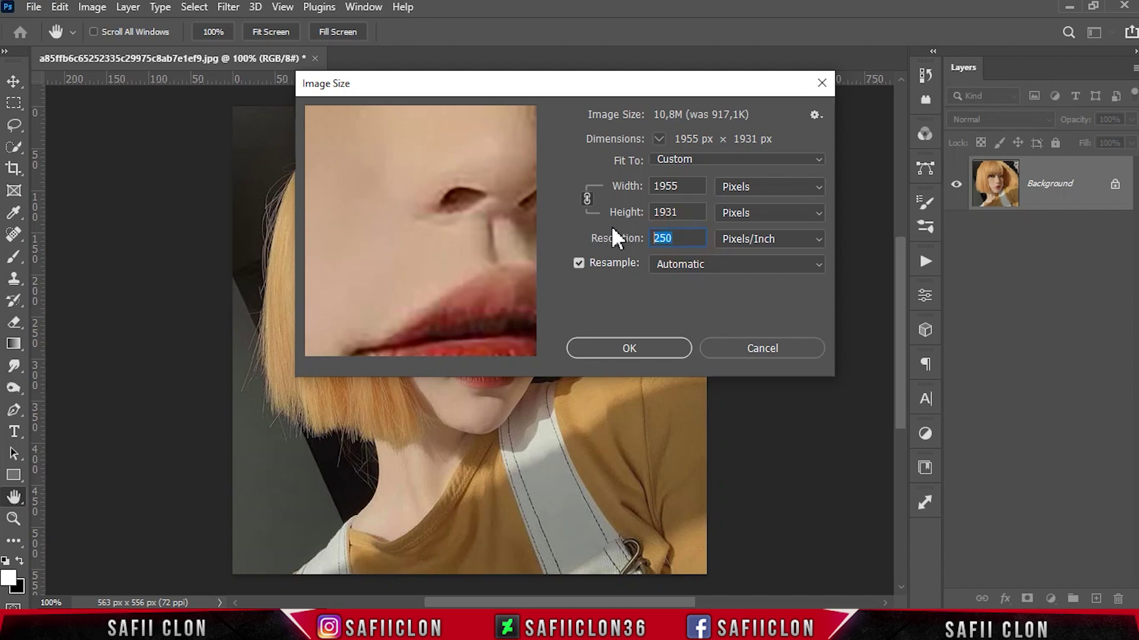
type("300")
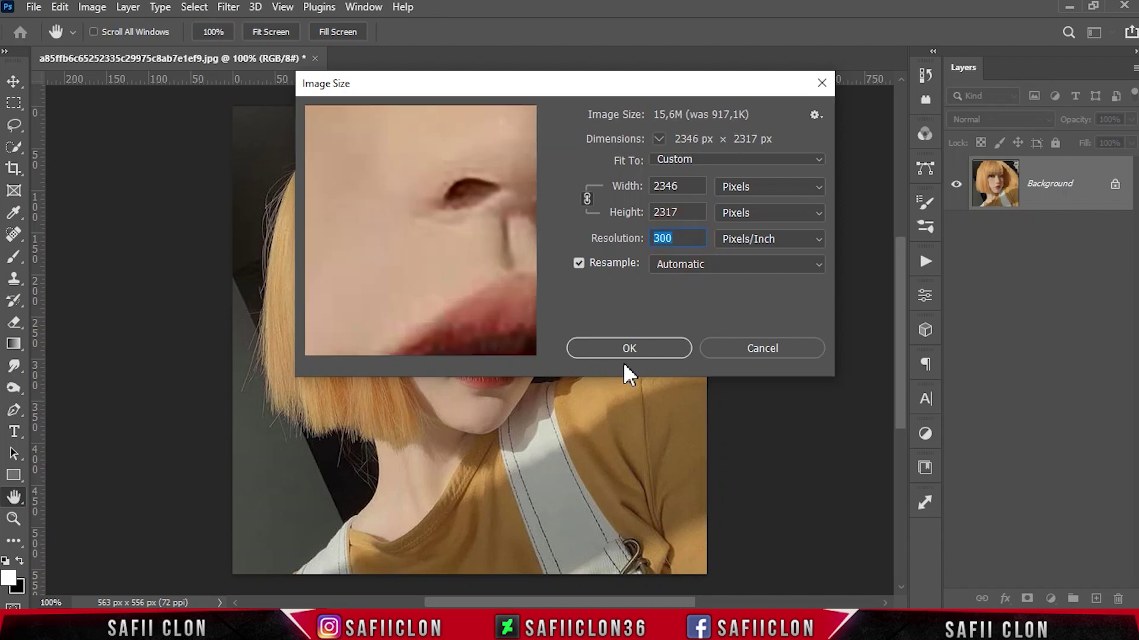
left_click(642, 349)
key("v")
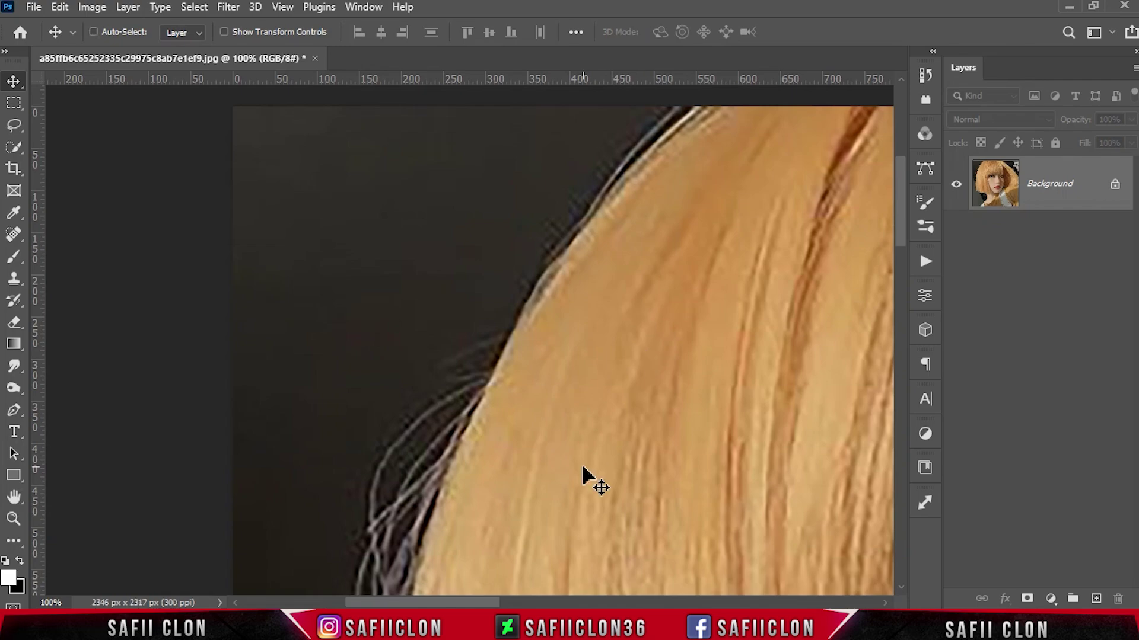
Step: Unlock the Background photo and duplicate it as a second layer
key("ctrl+minus")
key("ctrl+minus")
key("ctrl+minus")
key("ctrl+minus")
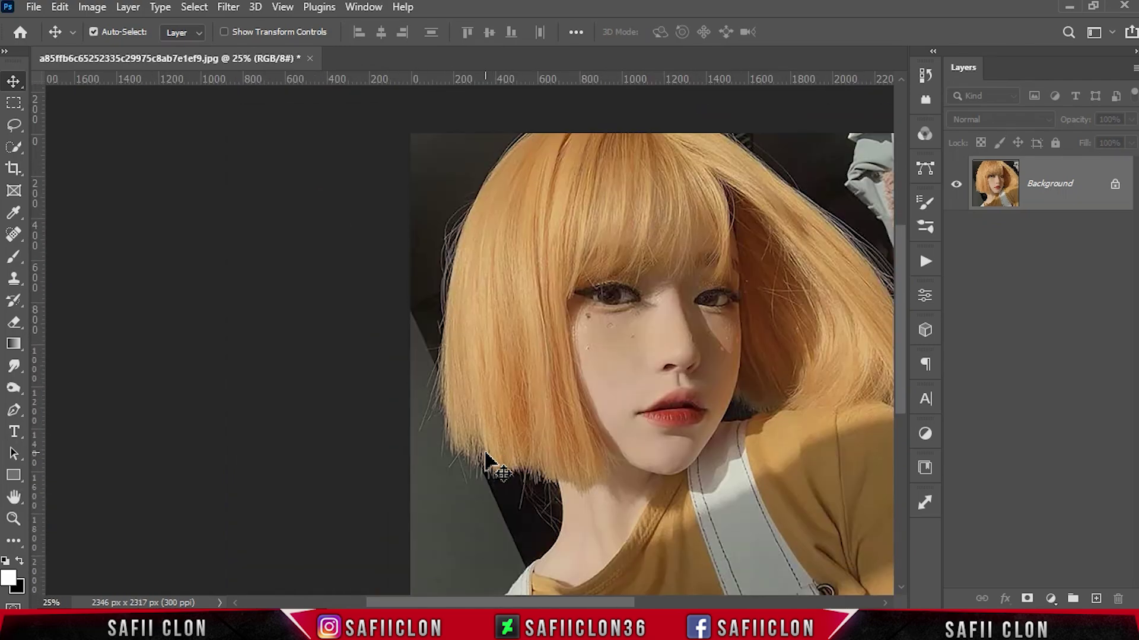
scroll(485, 459, "down", 2)
left_click_drag(527, 604, 579, 604)
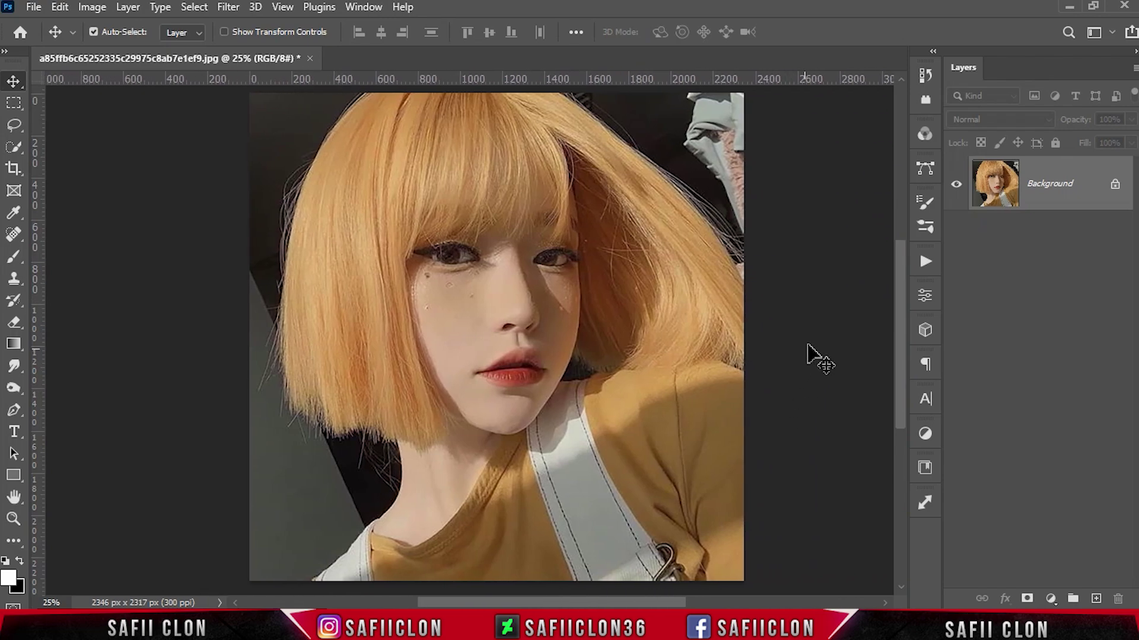
left_click(1115, 186)
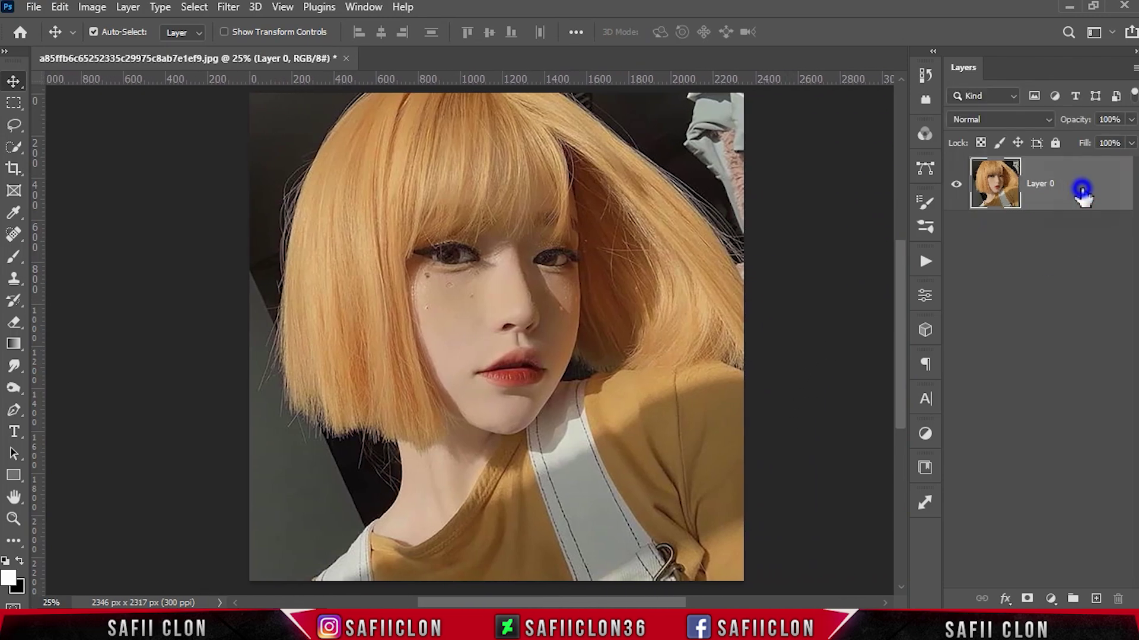
right_click(1082, 191)
left_click(941, 94)
left_click(705, 160)
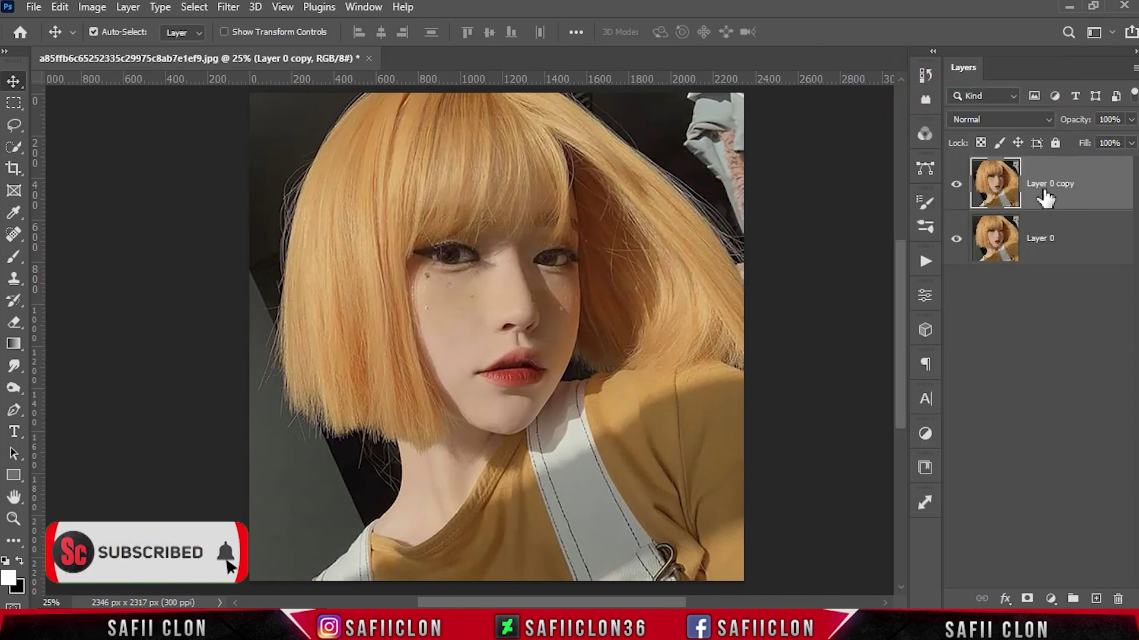
Step: Rename the copy POSTERIZE and the original ORIGINAL, then hide POSTERIZE
double_click(1045, 183)
type("POSTE")
key("Return")
left_click(1036, 240)
double_click(1036, 240)
type("ORIGINAL")
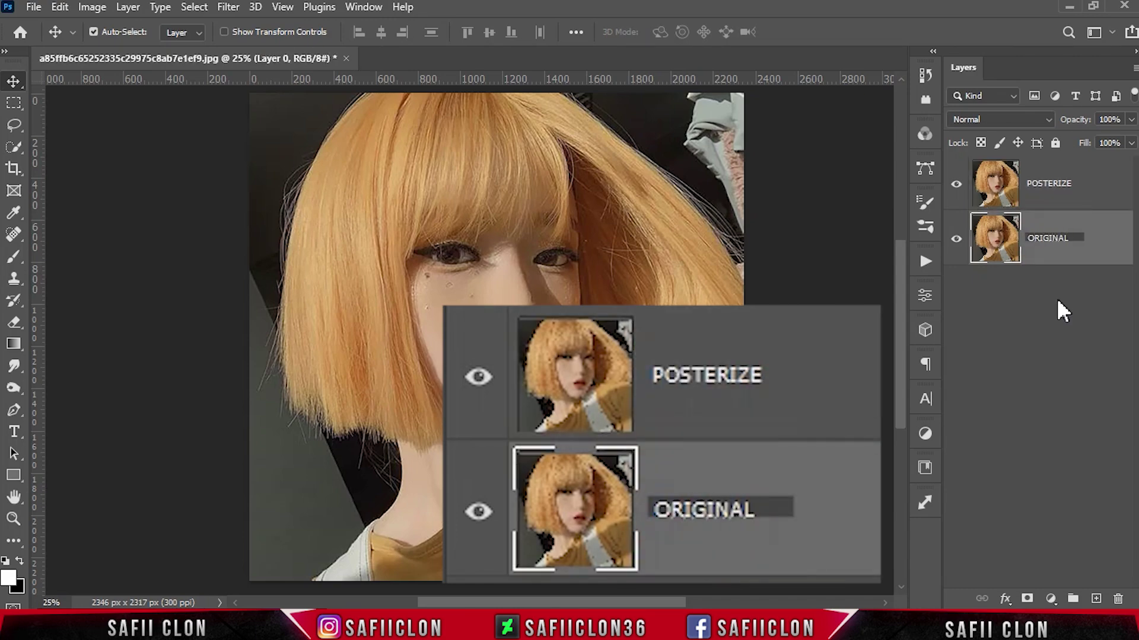
left_click(1093, 248)
left_click(956, 184)
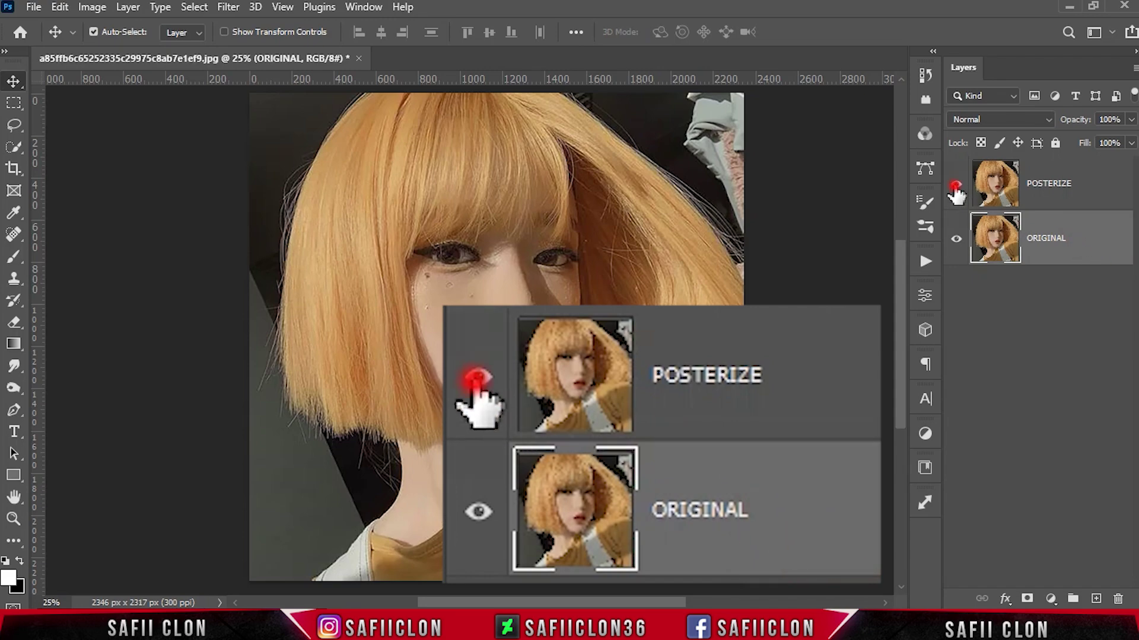
left_click(1053, 600)
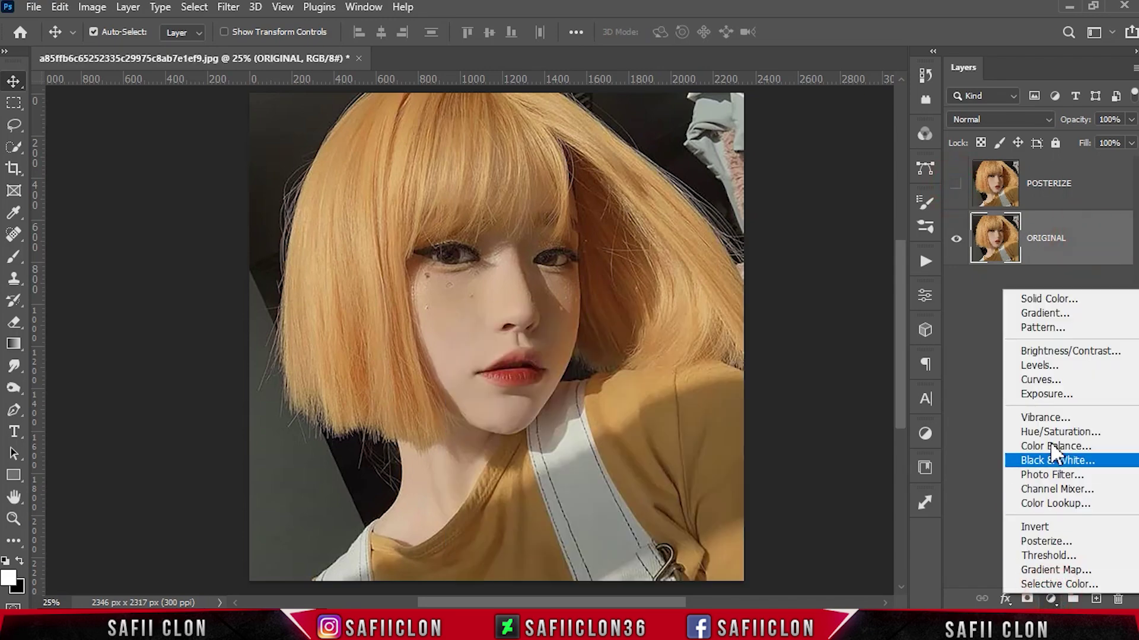
Step: Add a white Solid Color fill layer and group it as BACKGROUND
left_click(1057, 297)
left_click(984, 358)
left_click(1065, 85)
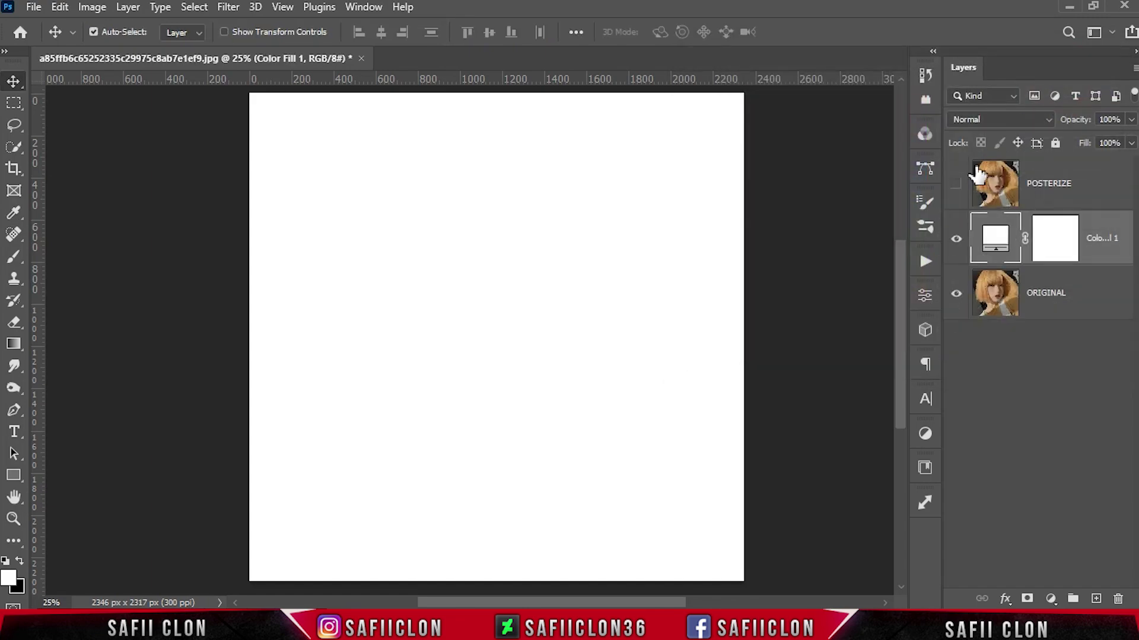
right_click(1095, 230)
left_click(931, 115)
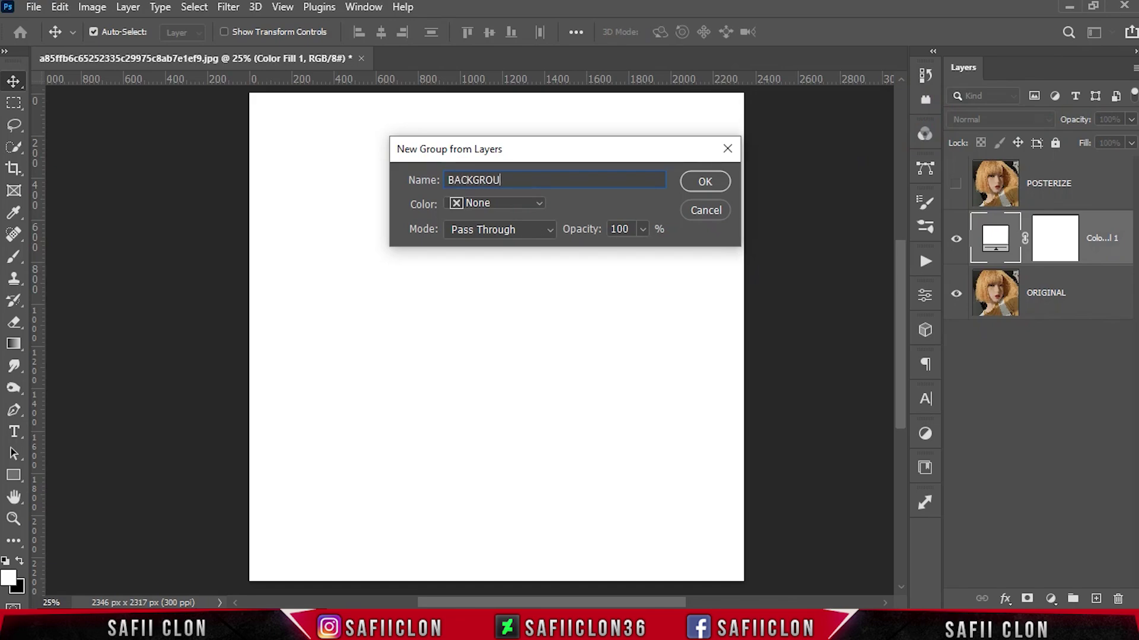
left_click(700, 181)
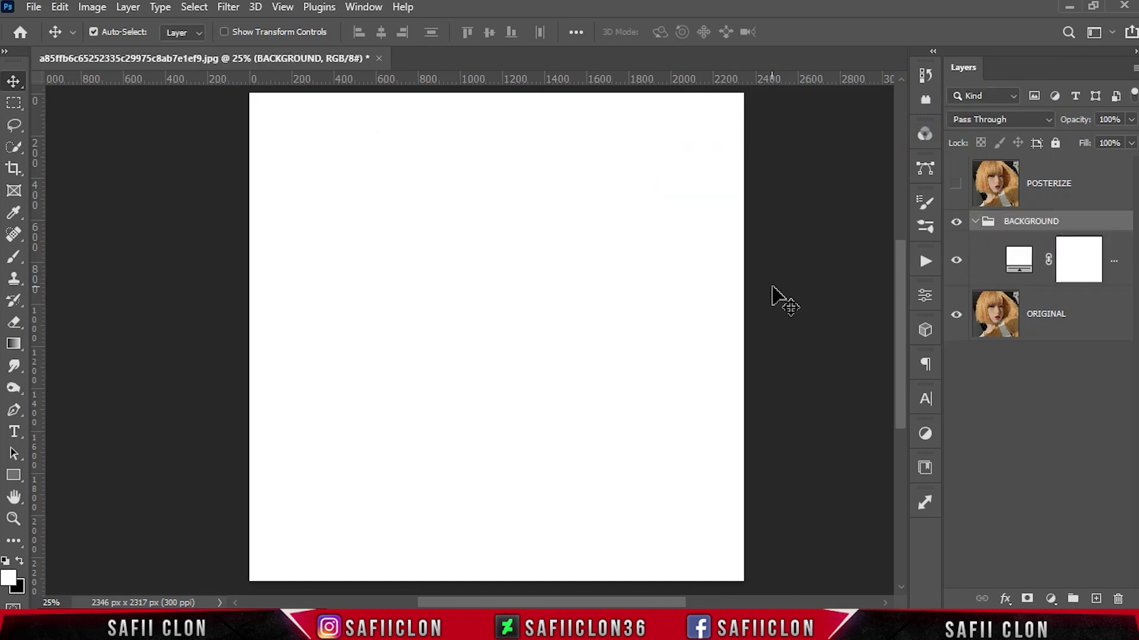
Step: Collapse the BACKGROUND group and make POSTERIZE visible again
left_click(975, 223)
left_click(957, 222)
left_click(957, 223)
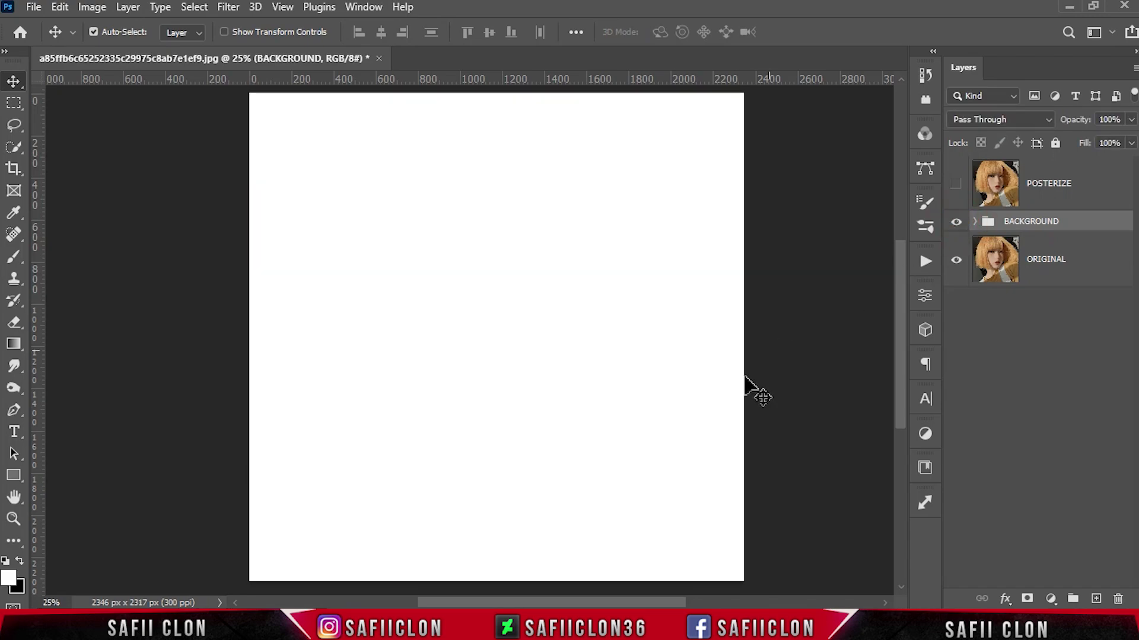
left_click(956, 185)
left_click(956, 185)
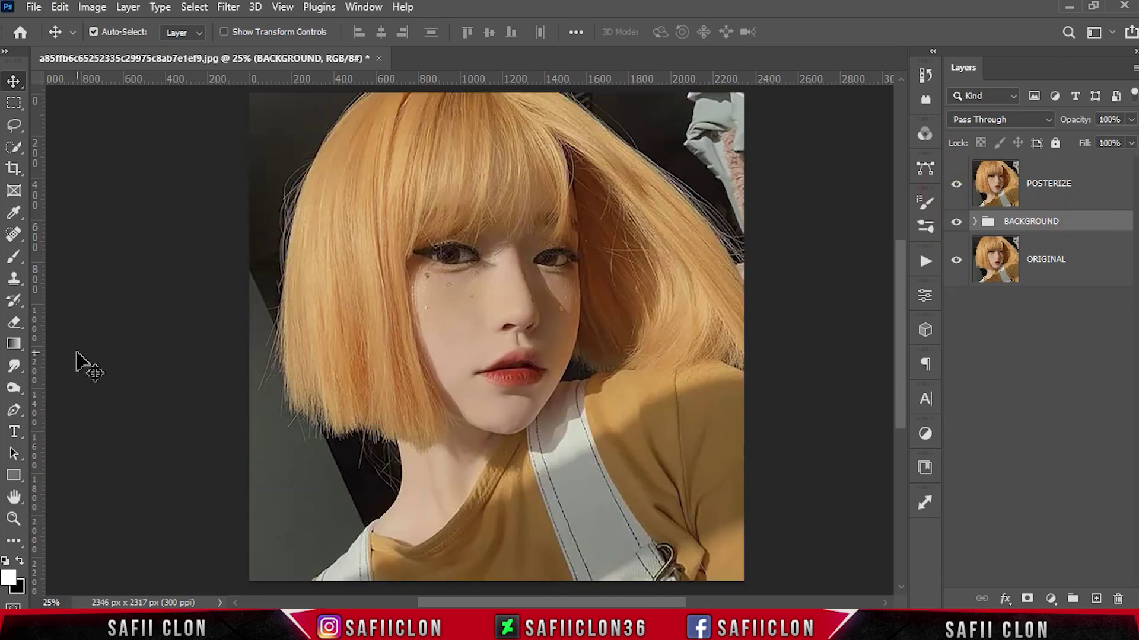
Step: Set the Pen tool to Shape mode with white fill, 4.68 px stroke, new layer per shape
left_click(14, 410)
left_click(65, 410)
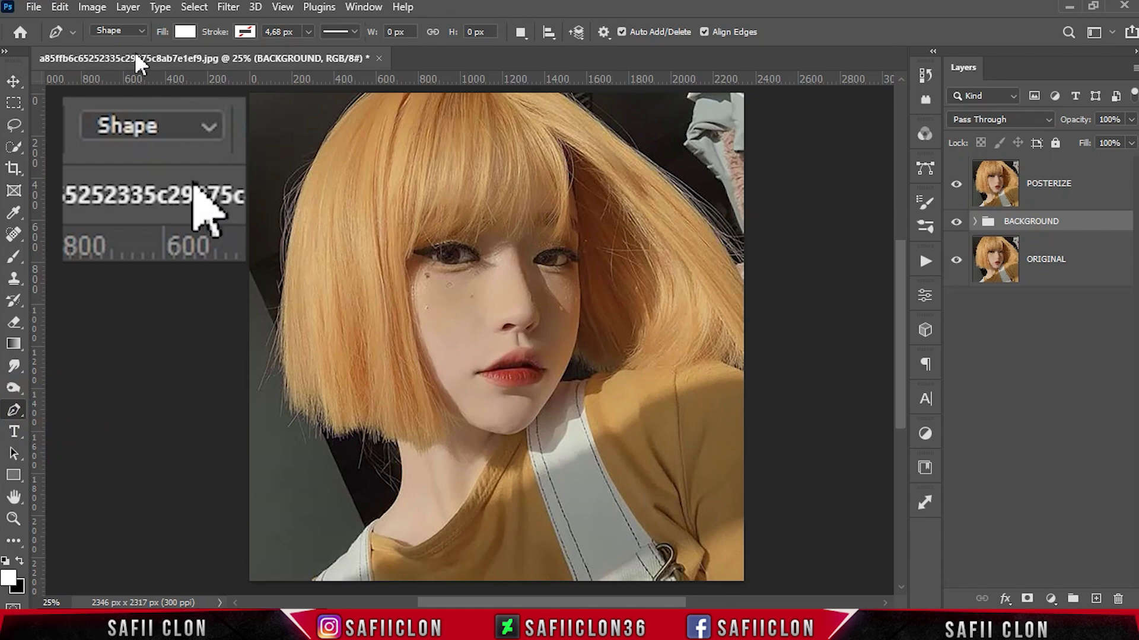
left_click(119, 30)
left_click(110, 42)
left_click(185, 32)
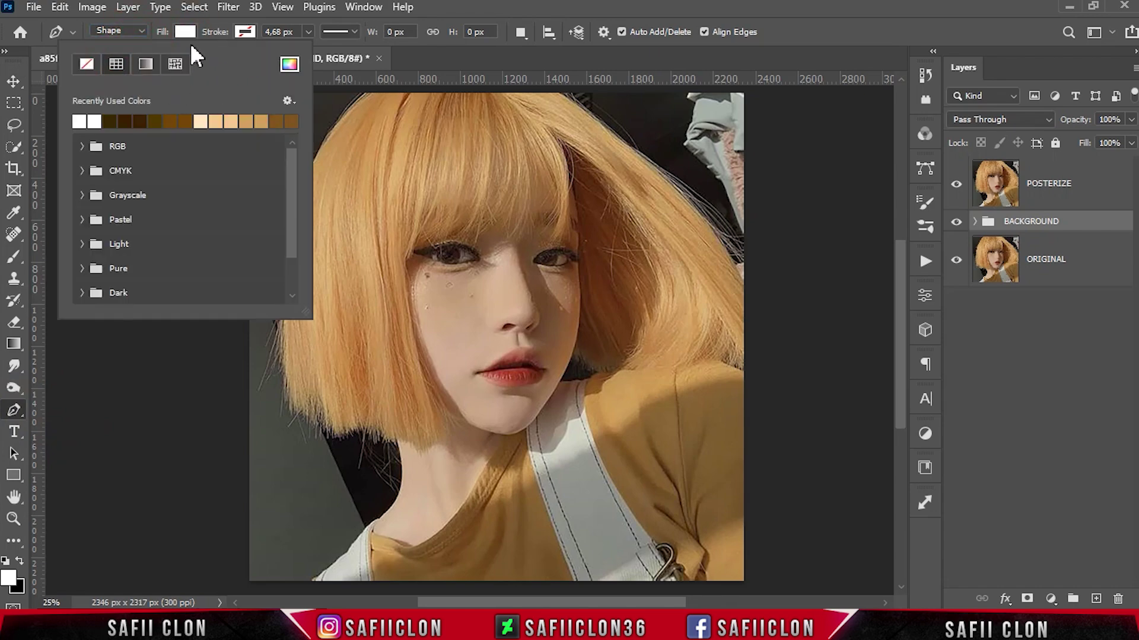
left_click(245, 31)
left_click(246, 31)
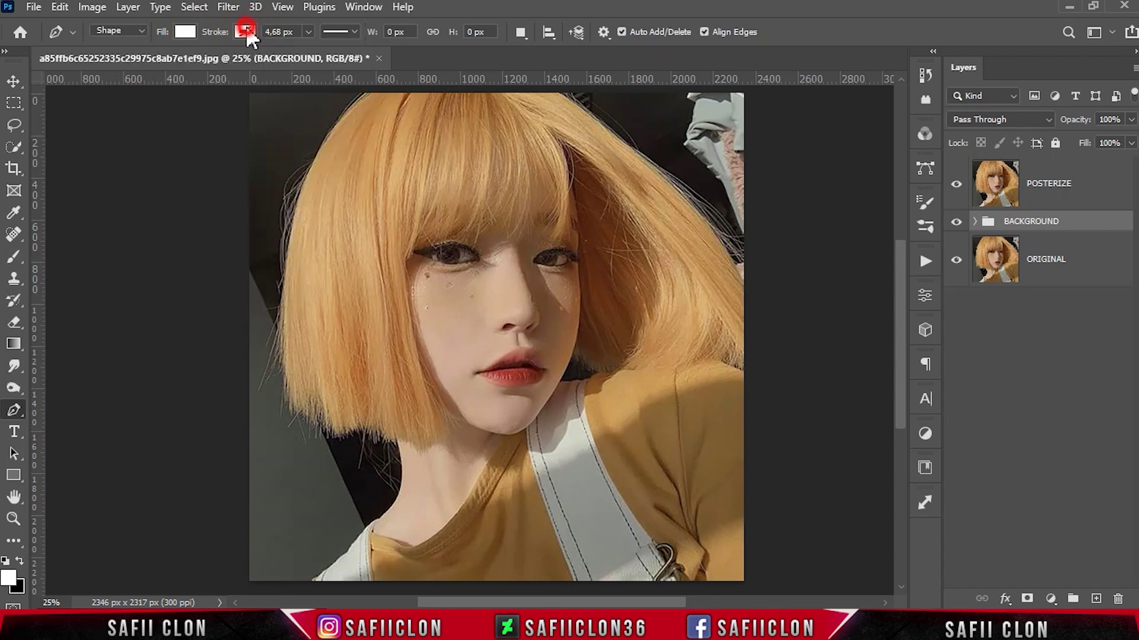
left_click(522, 33)
left_click(560, 52)
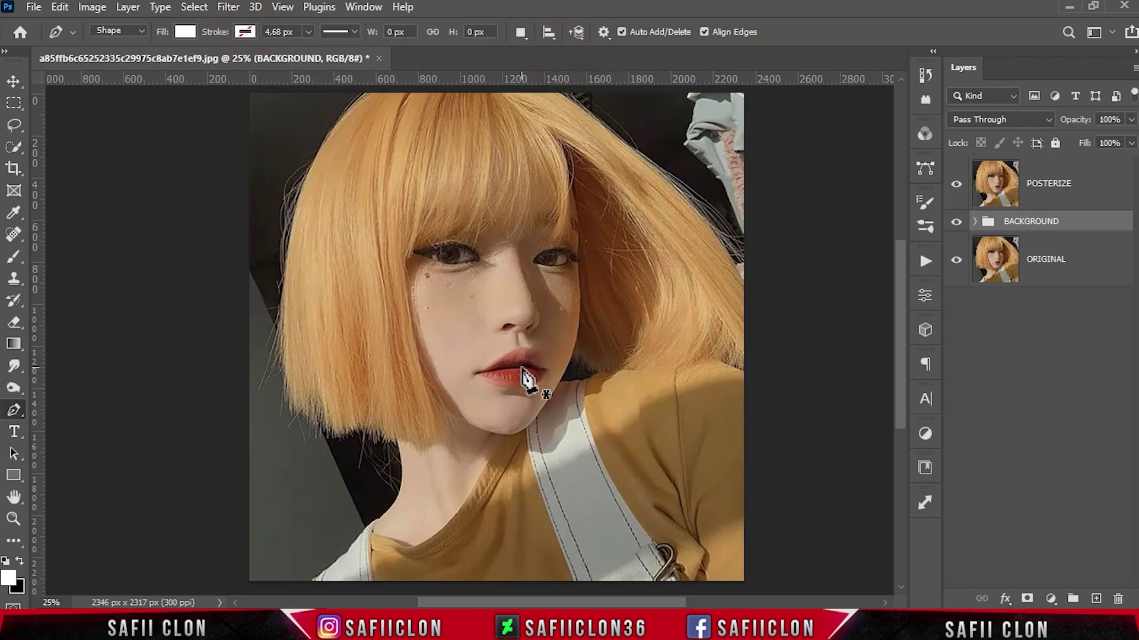
Step: Place the first anchor on the shoulder at the image's right edge
scroll(527, 380, "up", 1)
scroll(527, 380, "up", 1)
scroll(527, 380, "up", 1)
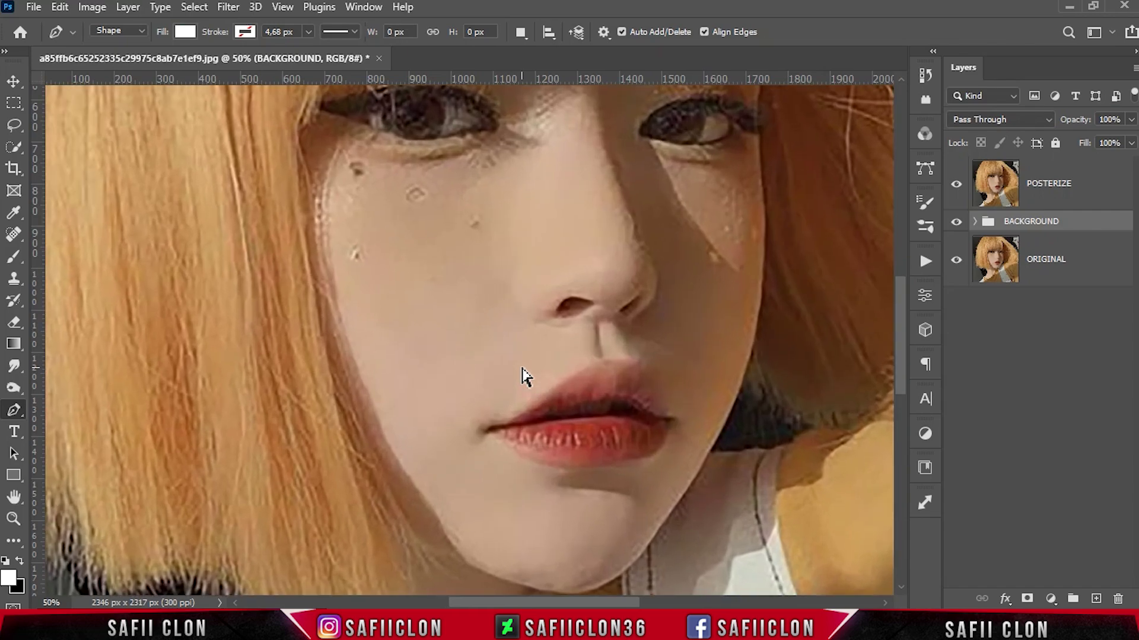
scroll(533, 380, "up", 1)
scroll(530, 372, "down", 2)
scroll(533, 376, "down", 3)
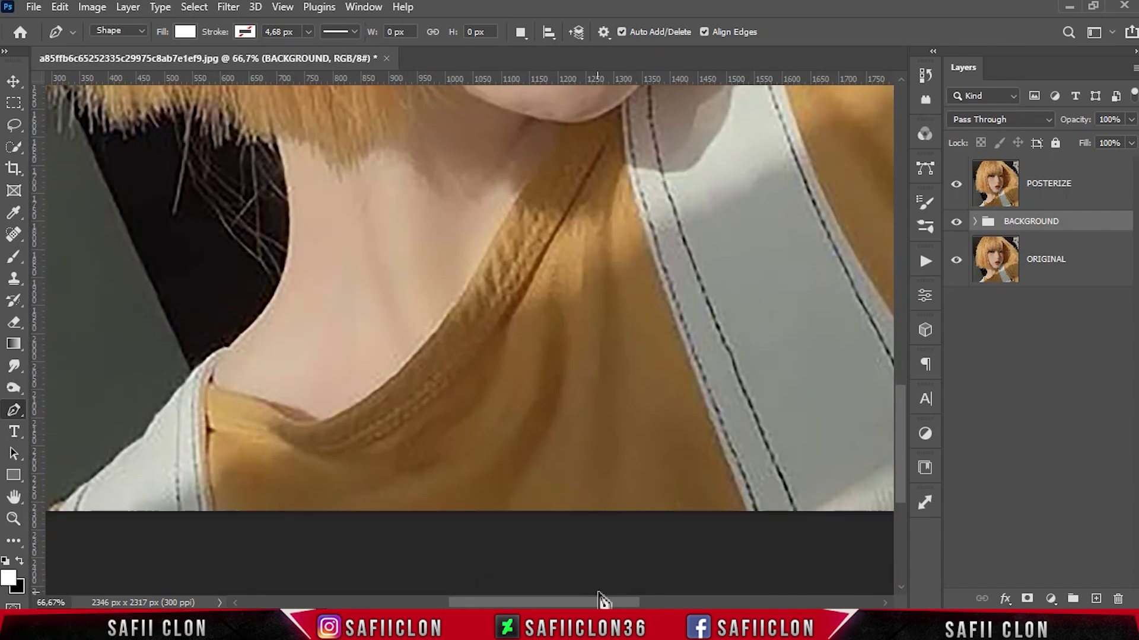
left_click_drag(602, 600, 717, 602)
scroll(688, 492, "up", 3)
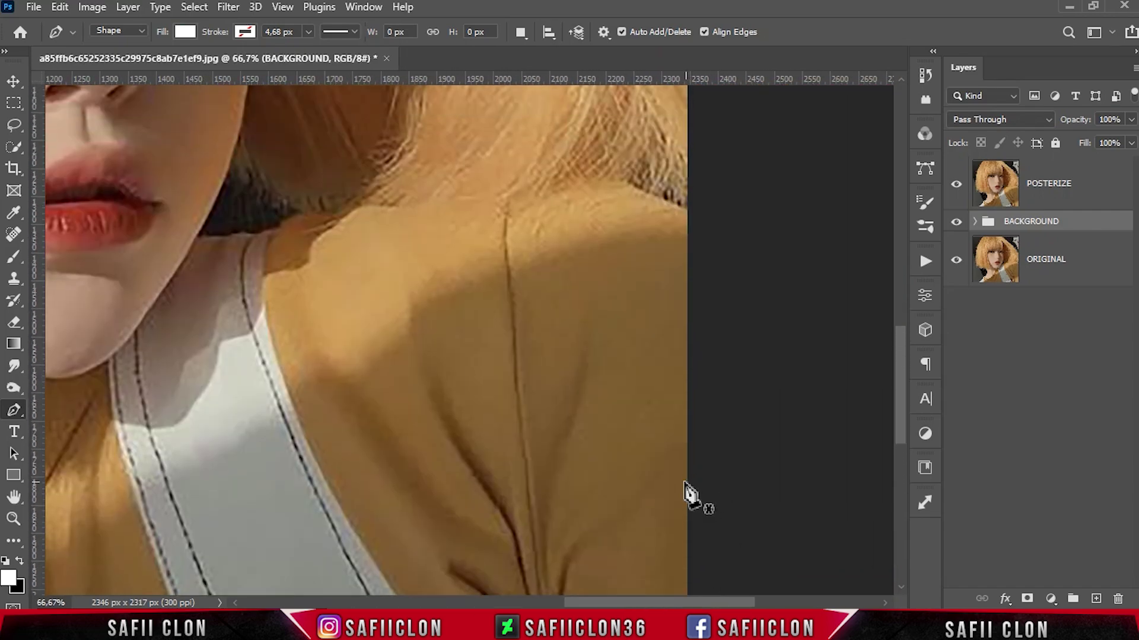
scroll(688, 462, "up", 1)
scroll(693, 432, "up", 1)
left_click(692, 320)
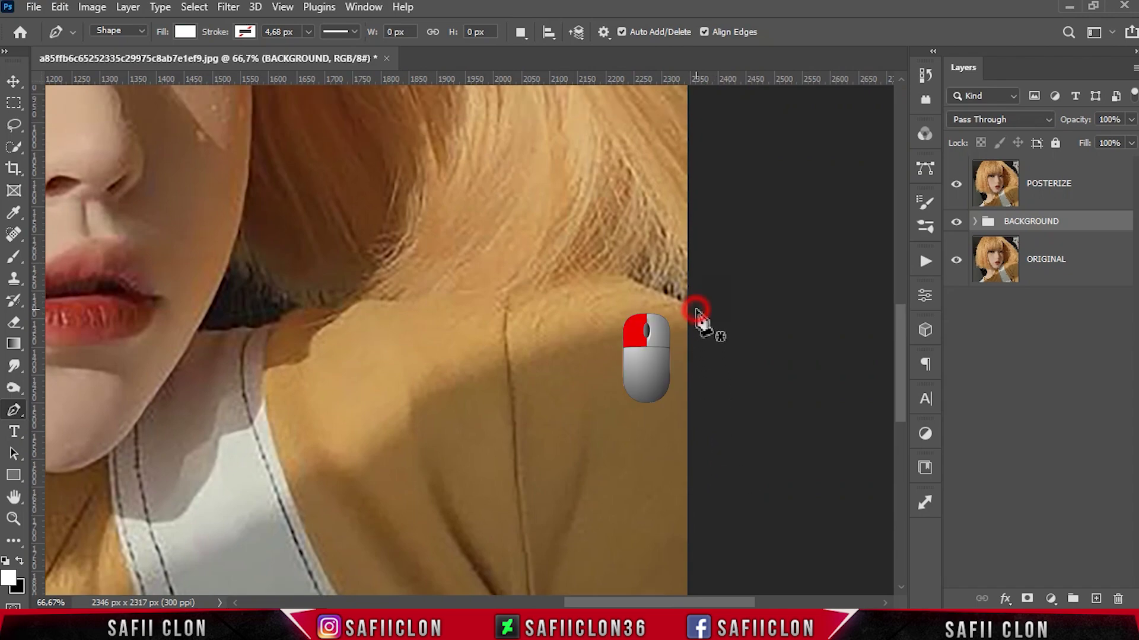
Step: Trace curved anchors along the shoulder and neck to the jaw
left_click_drag(628, 277, 614, 272)
left_click_drag(541, 271, 491, 279)
left_click_drag(391, 287, 279, 323)
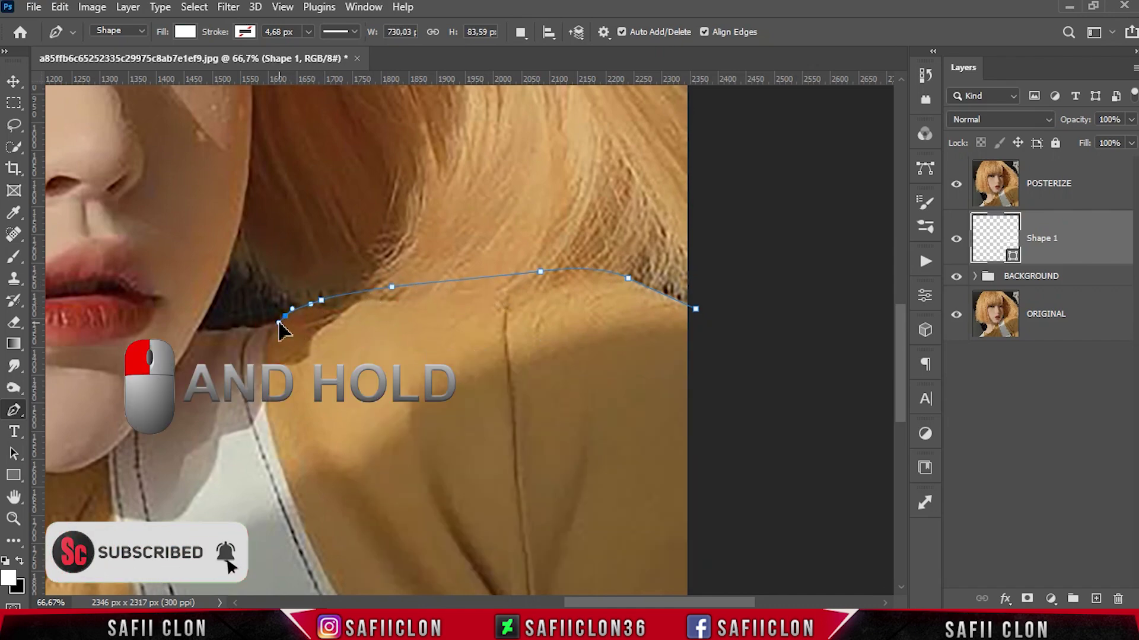
left_click_drag(243, 326, 199, 330)
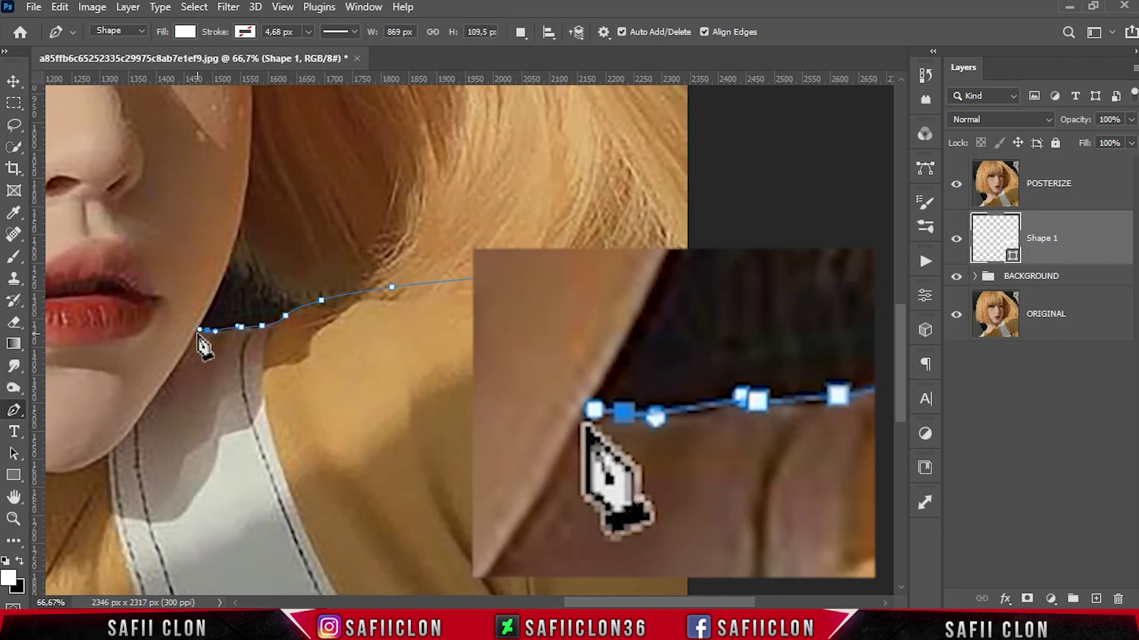
key("ctrl+plus")
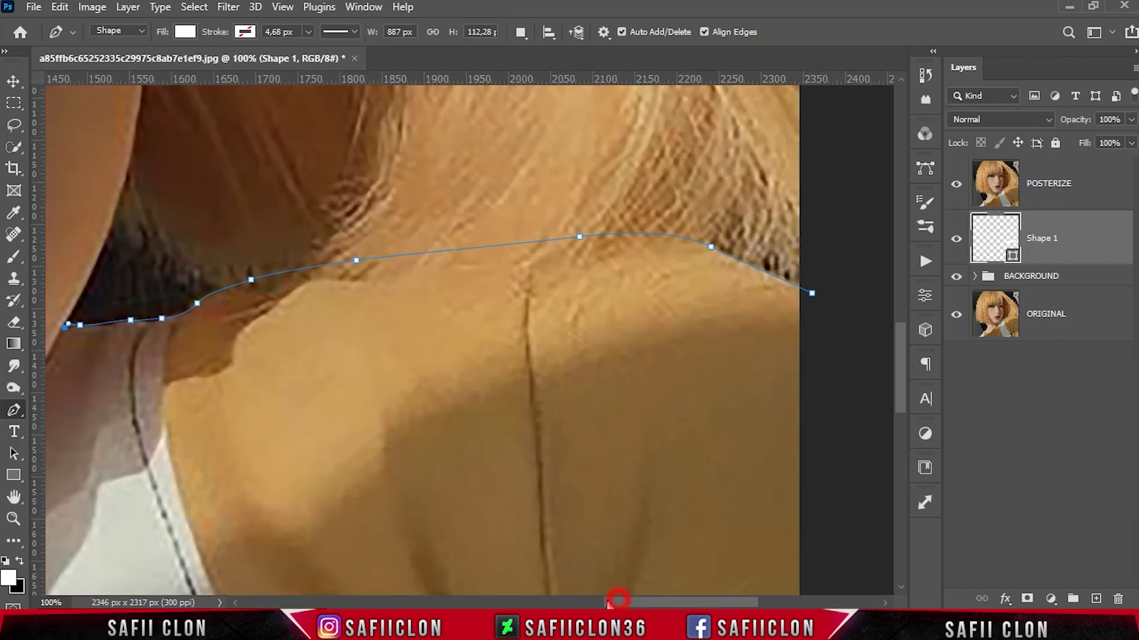
left_click_drag(617, 601, 580, 601)
key("ctrl+plus")
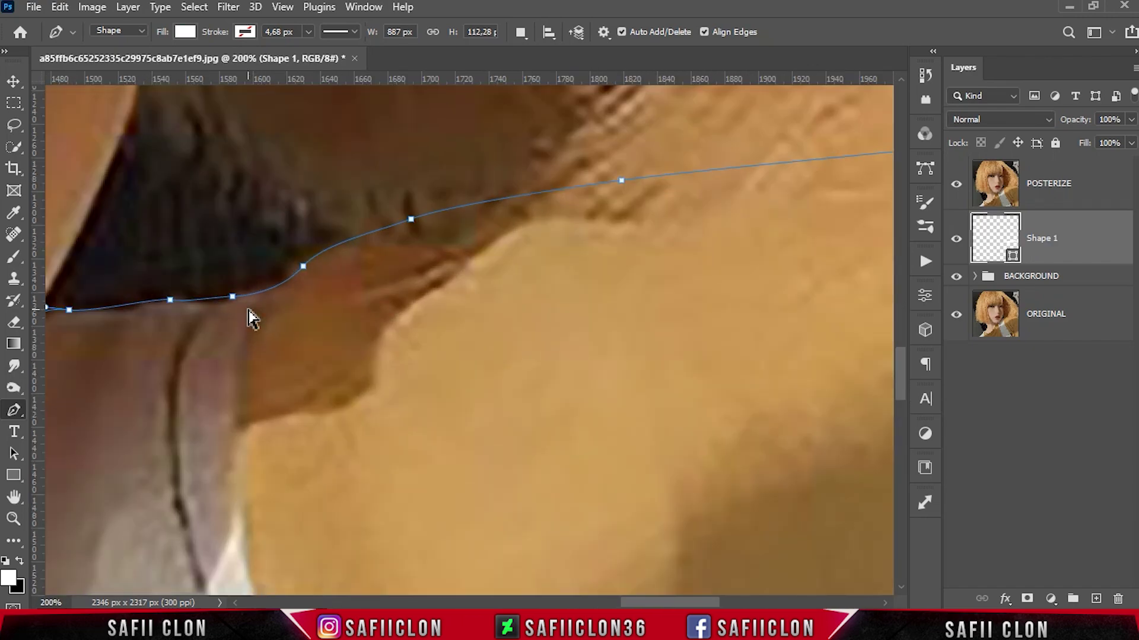
scroll(554, 539, "left", 4)
scroll(261, 350, "up", 1)
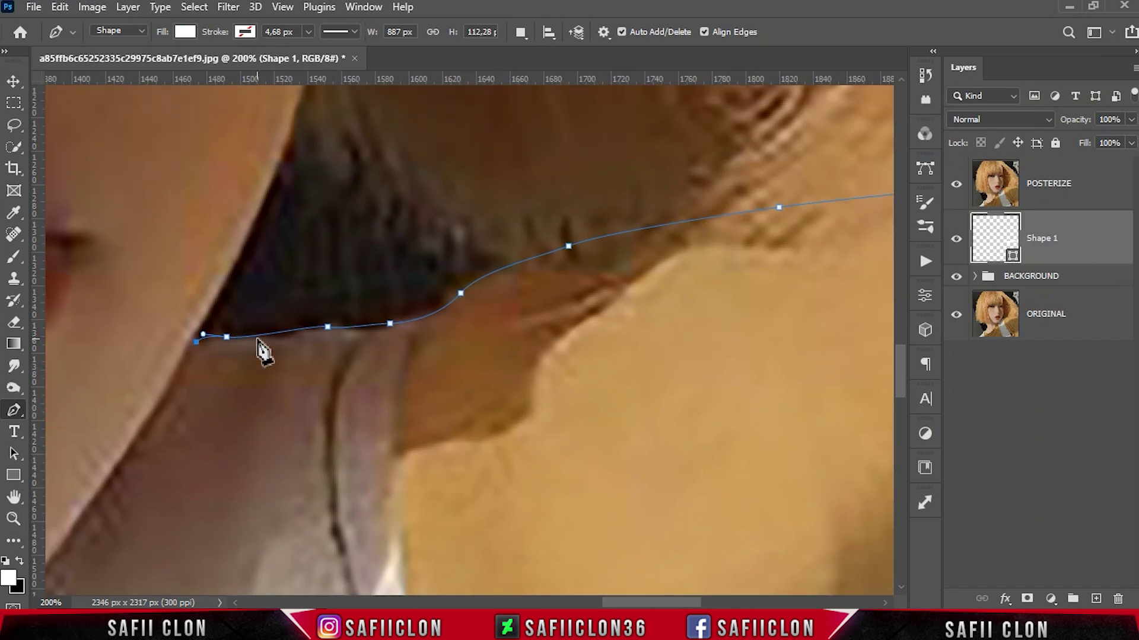
Step: Trace the line back from the jaw to the right edge, then hide POSTERIZE
left_click(202, 330)
left_click(226, 337)
left_click(320, 320)
left_click(398, 317)
left_click_drag(454, 286, 472, 269)
left_click_drag(570, 237, 597, 229)
mouse_move(850, 201)
left_mouse_down()
mouse_move(421, 308)
mouse_move(457, 294)
left_mouse_up()
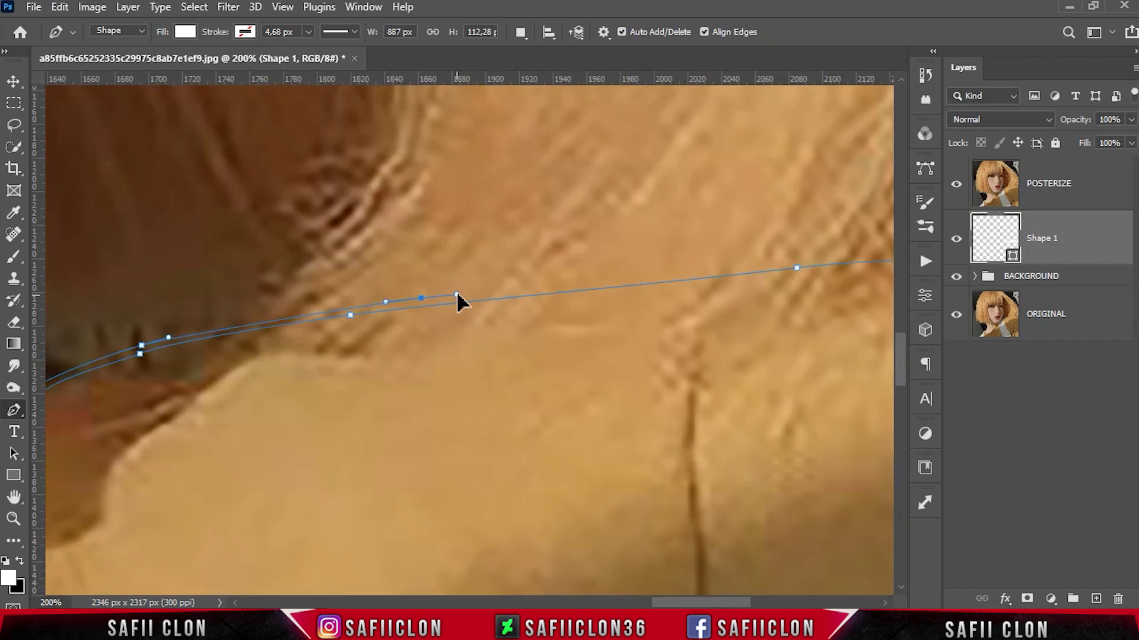
left_click_drag(729, 604, 774, 604)
left_click_drag(693, 287, 769, 329)
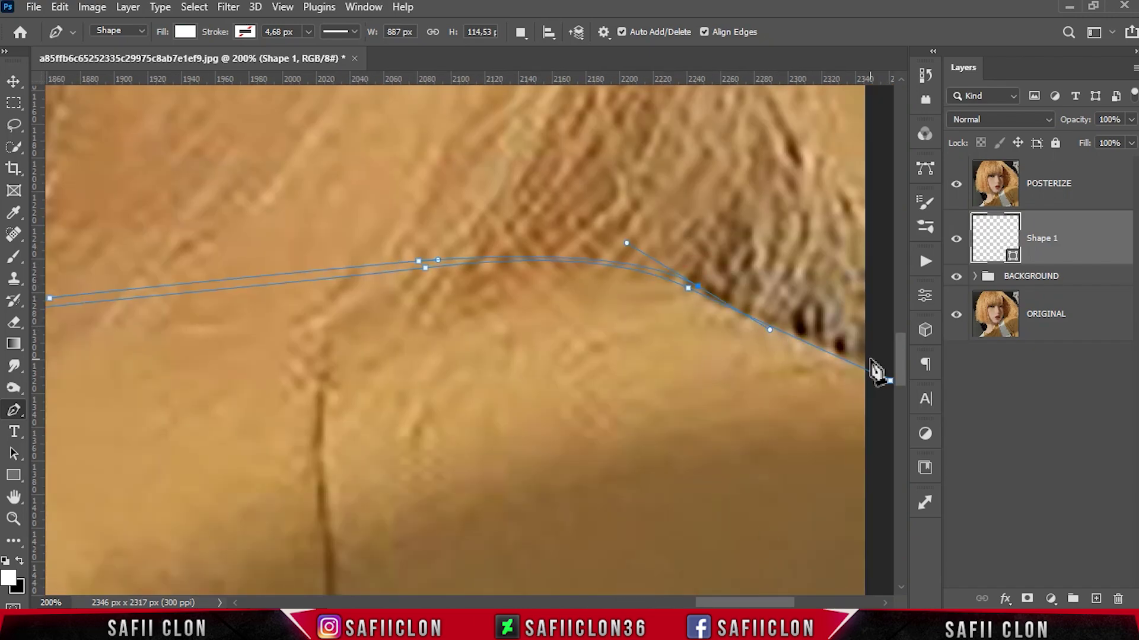
left_click_drag(890, 380, 803, 392)
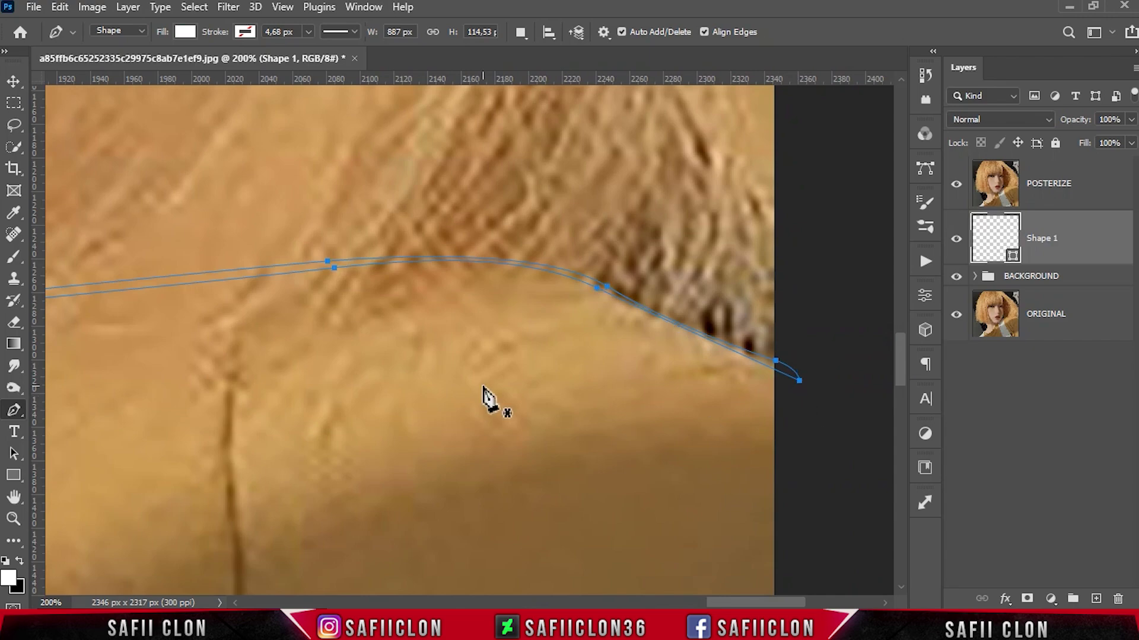
scroll(483, 394, "down", 2)
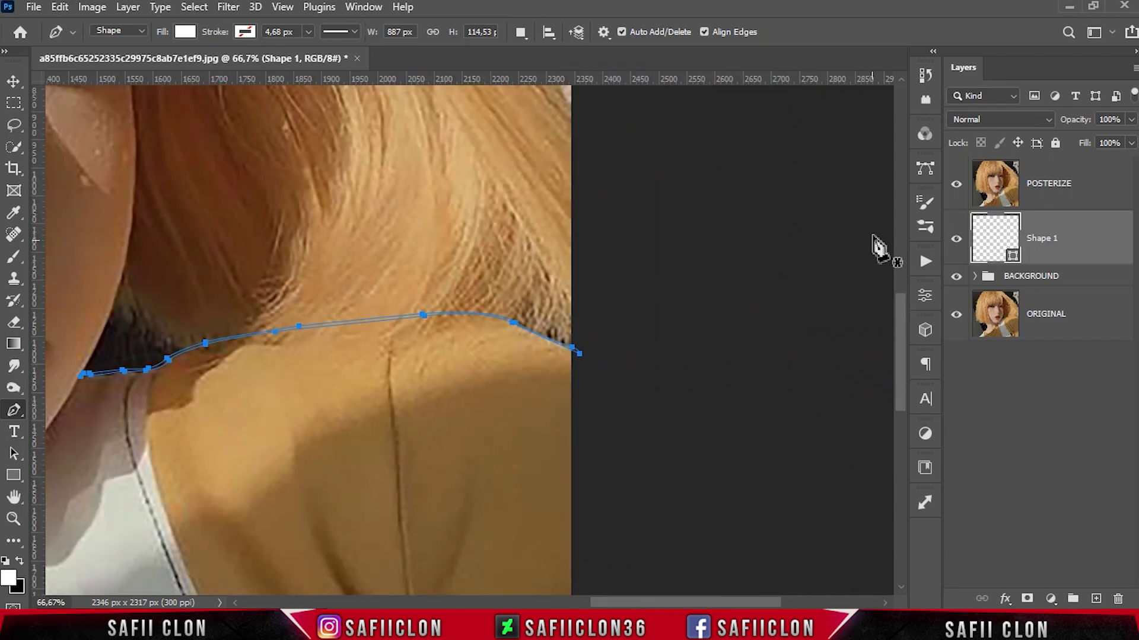
left_click(956, 185)
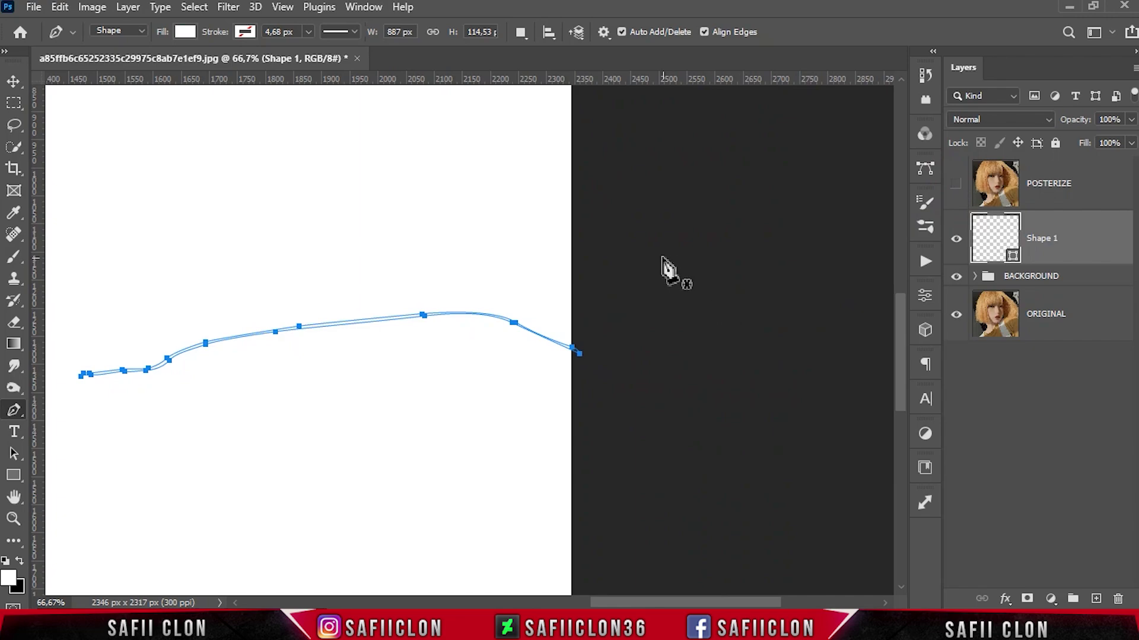
Step: Show the Swatches panel docked in its own column beside Layers
left_click(363, 6)
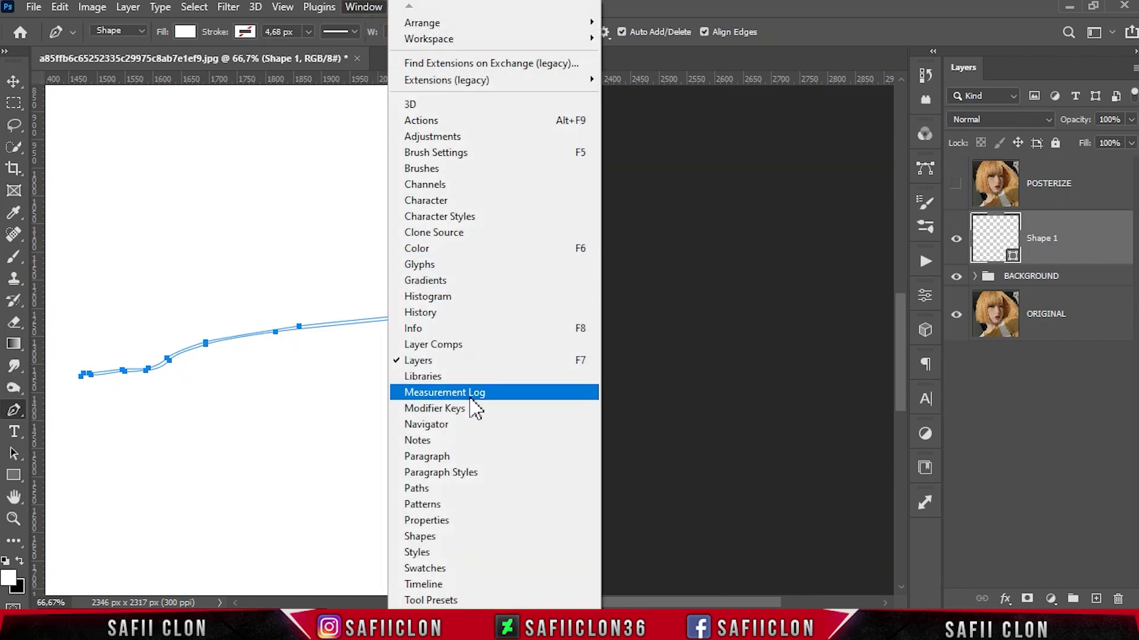
left_click(425, 568)
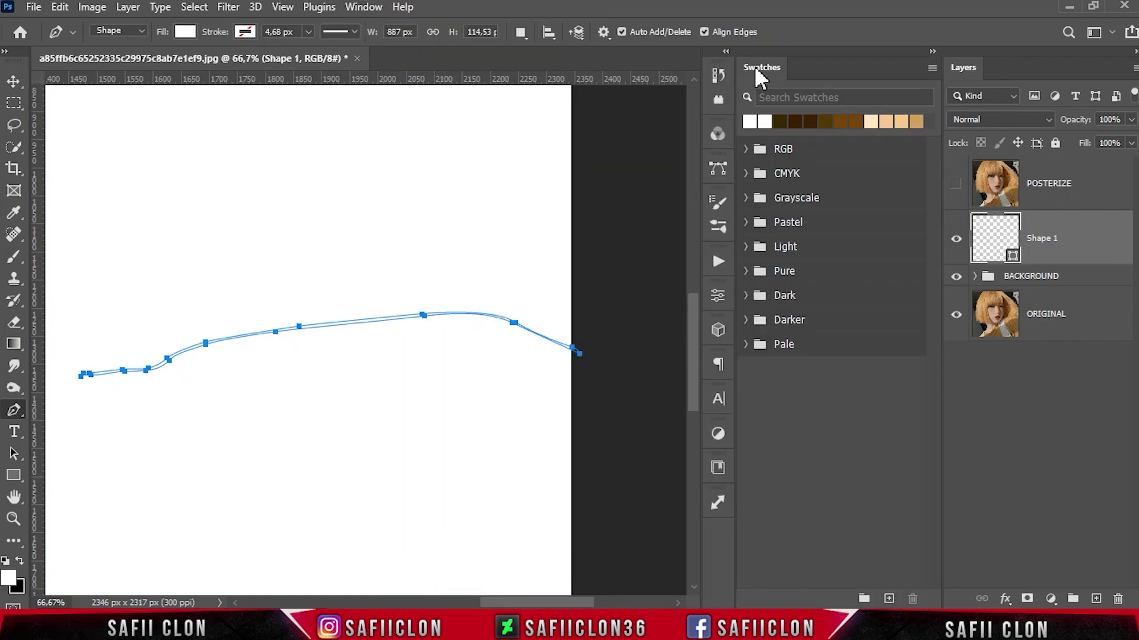
mouse_move(756, 69)
left_mouse_down()
mouse_move(658, 88)
mouse_move(1133, 94)
left_mouse_up()
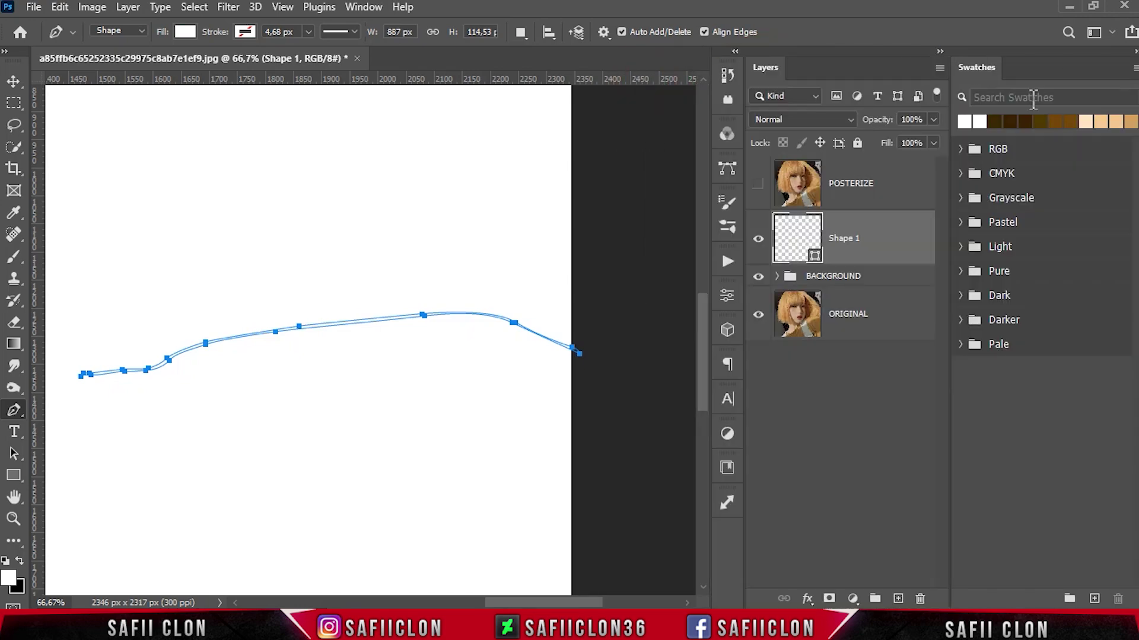
left_click_drag(950, 223, 946, 223)
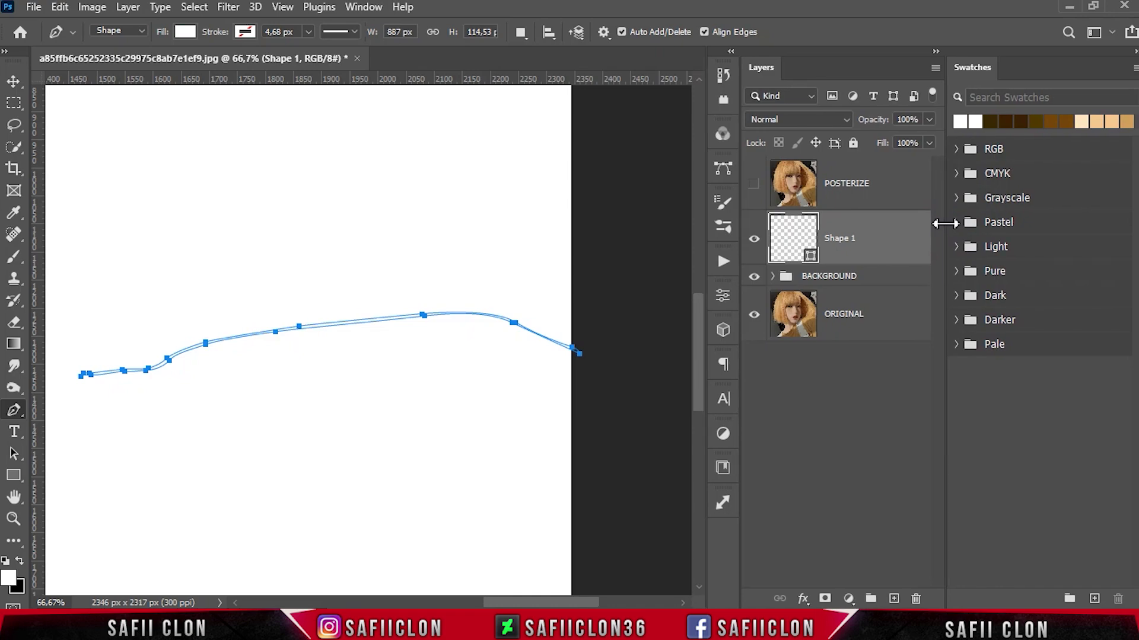
Step: Import the LINE.aco swatch file and expand the LINE swatch group
left_click(1134, 67)
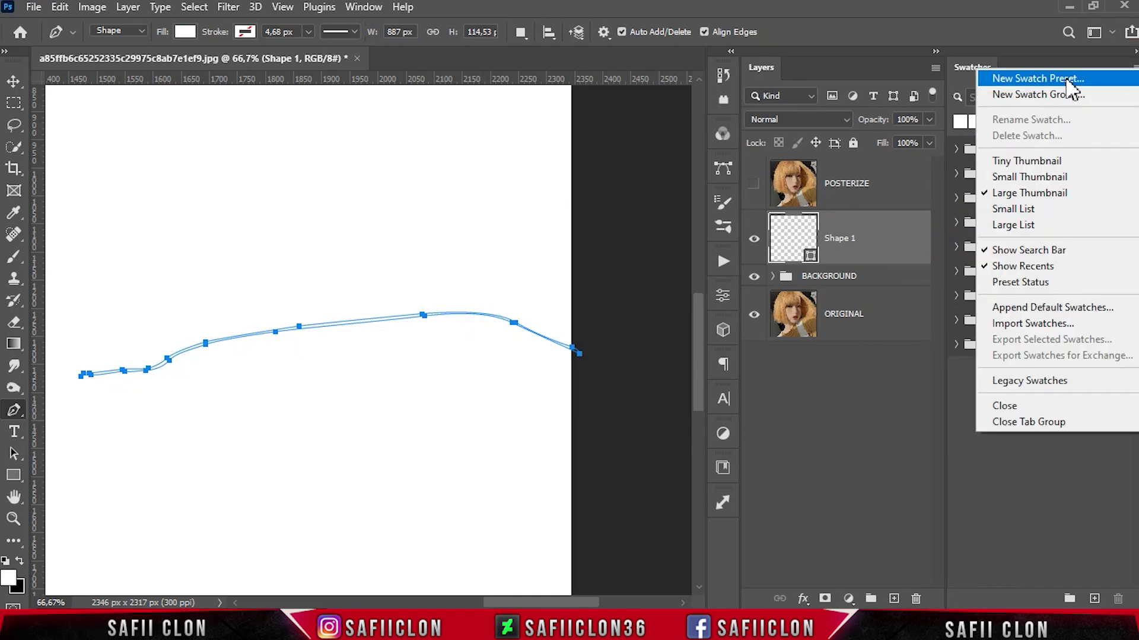
left_click(1047, 325)
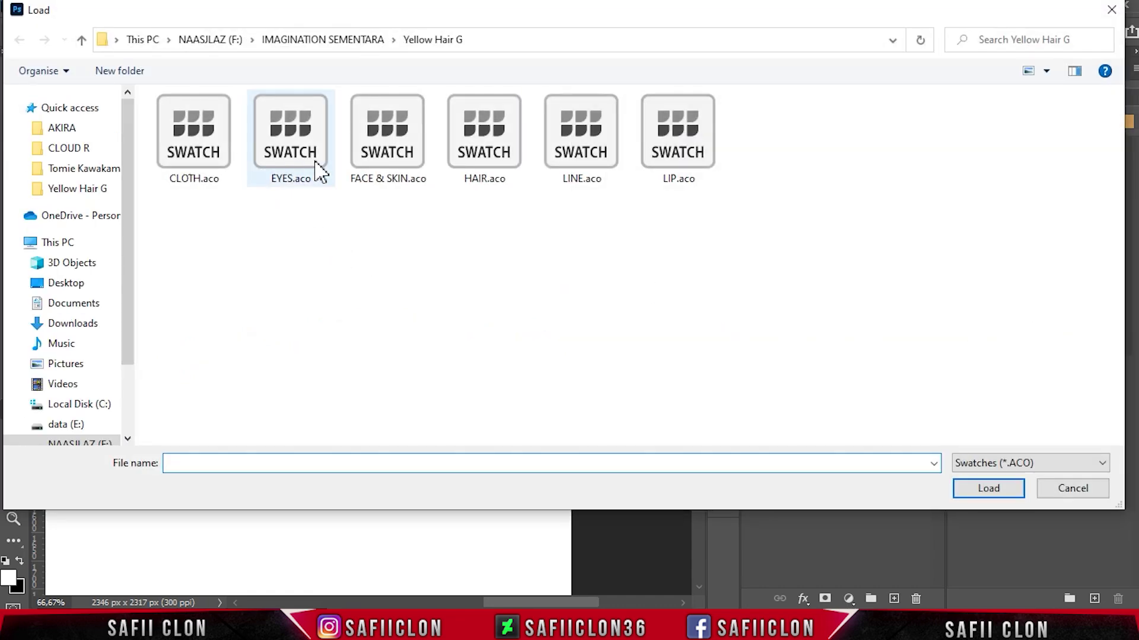
left_click(581, 142)
left_click(987, 488)
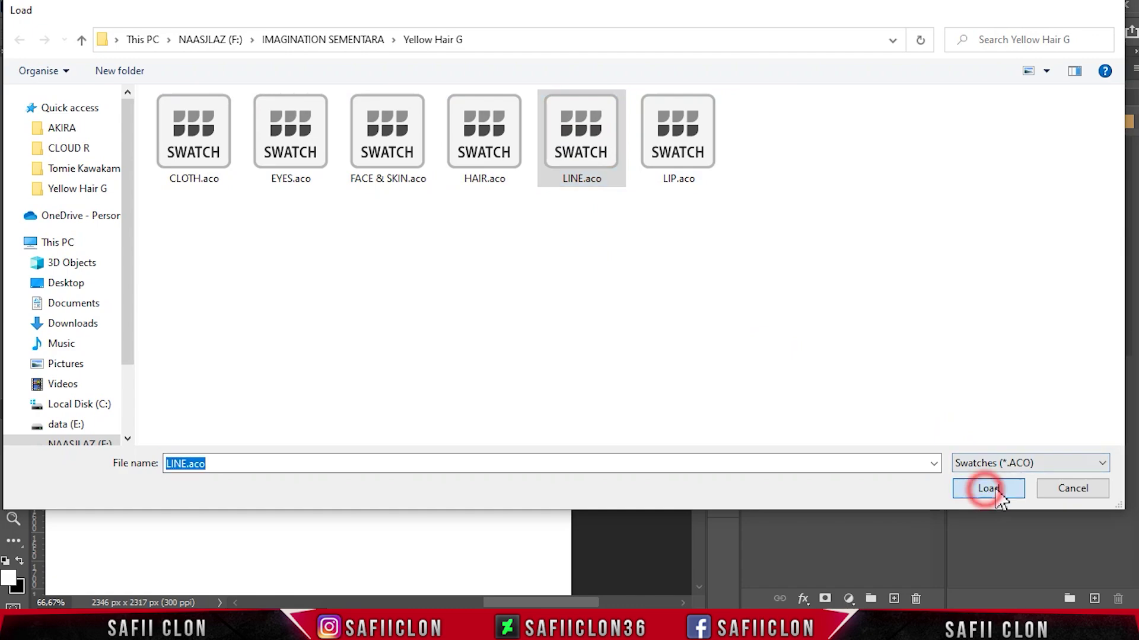
left_click(956, 368)
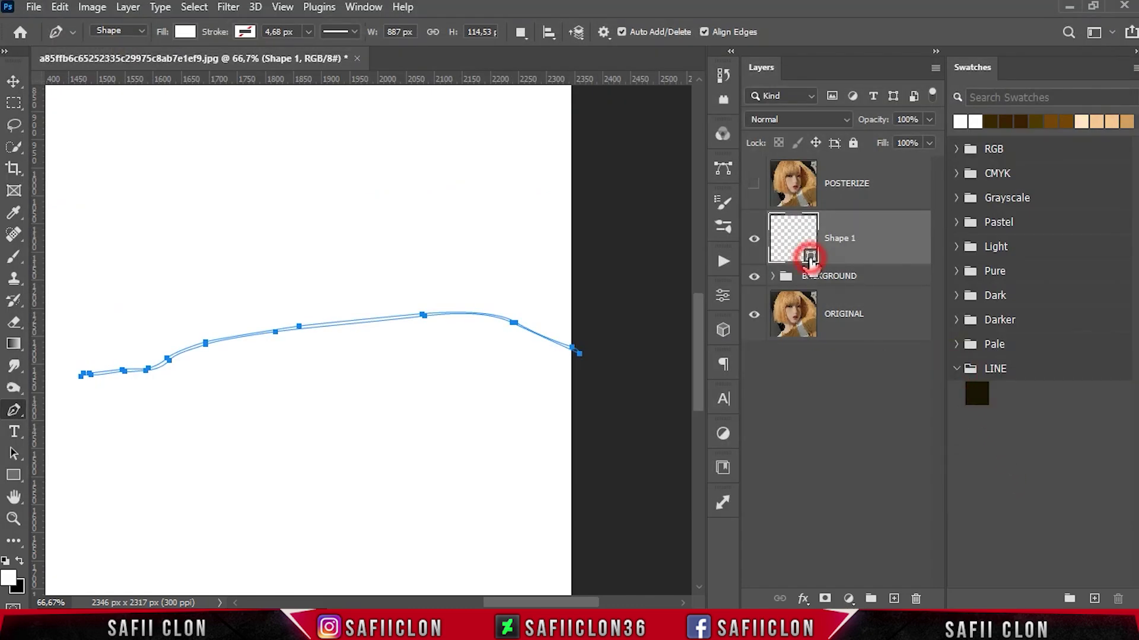
Step: Fill Shape 1 with the LINE colour #191605 and set path operations to Combine Shapes
double_click(810, 258)
left_click(979, 393)
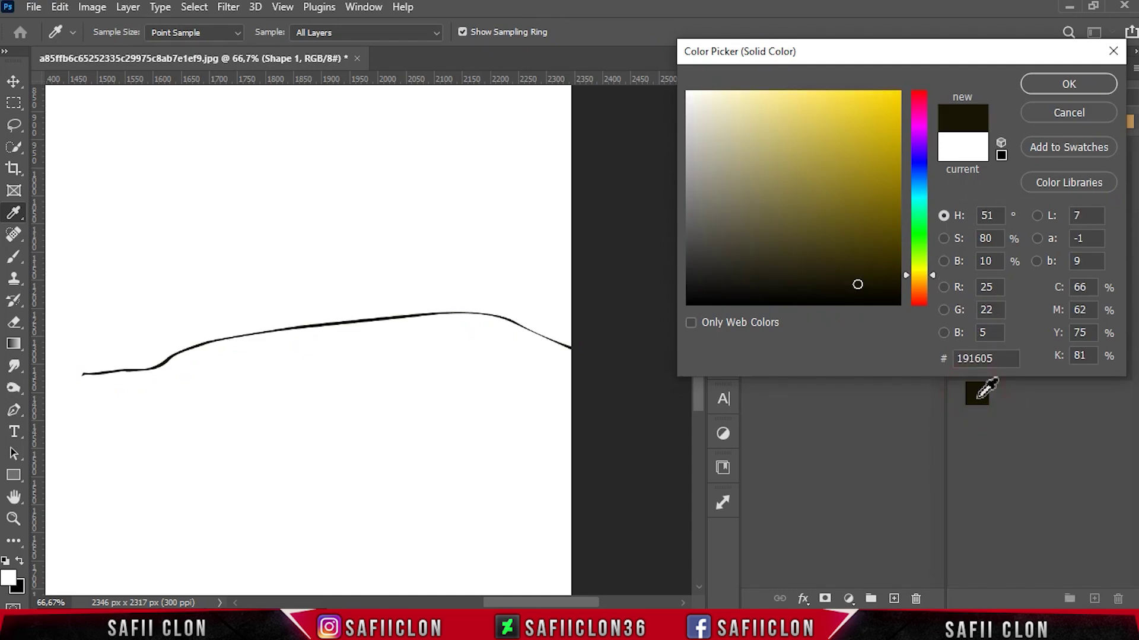
left_click(1068, 84)
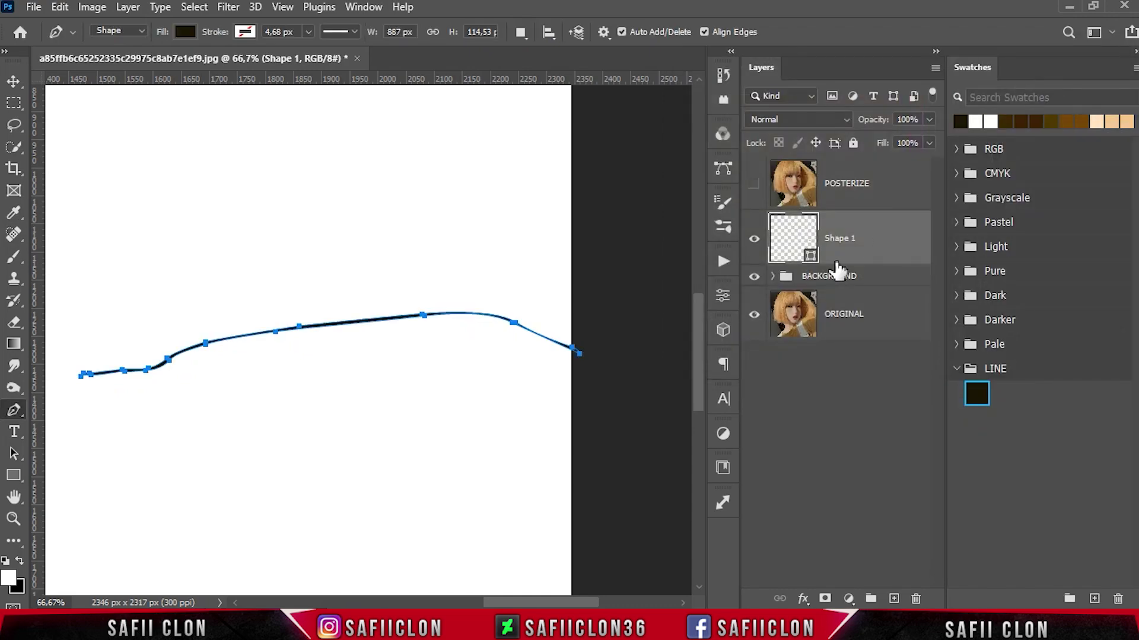
left_click(521, 32)
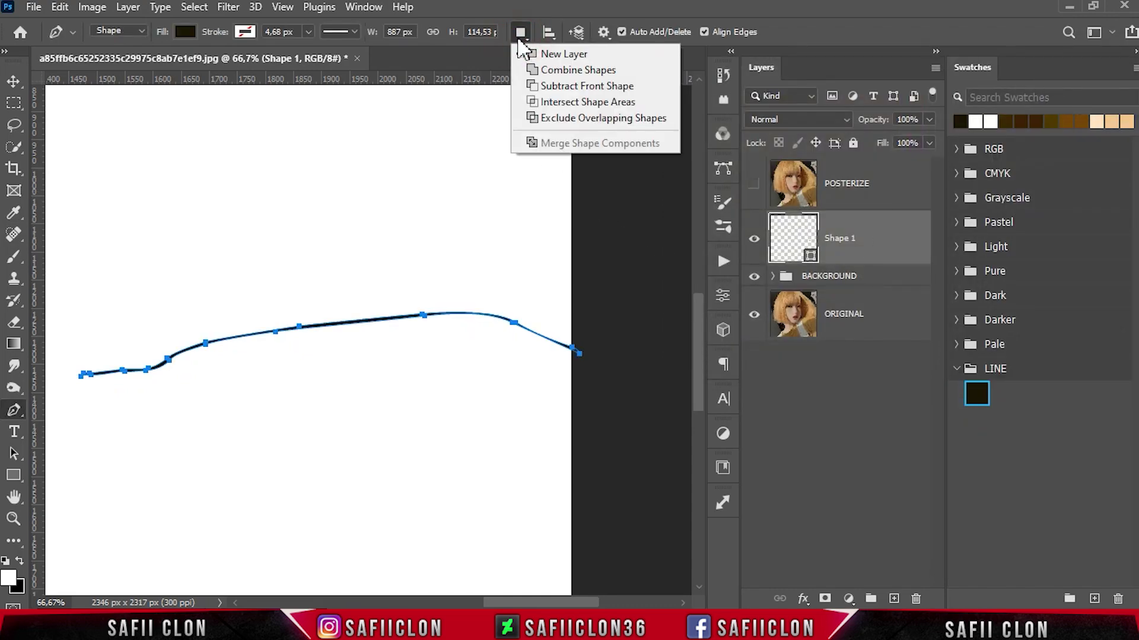
left_click(567, 67)
left_click_drag(572, 602, 539, 603)
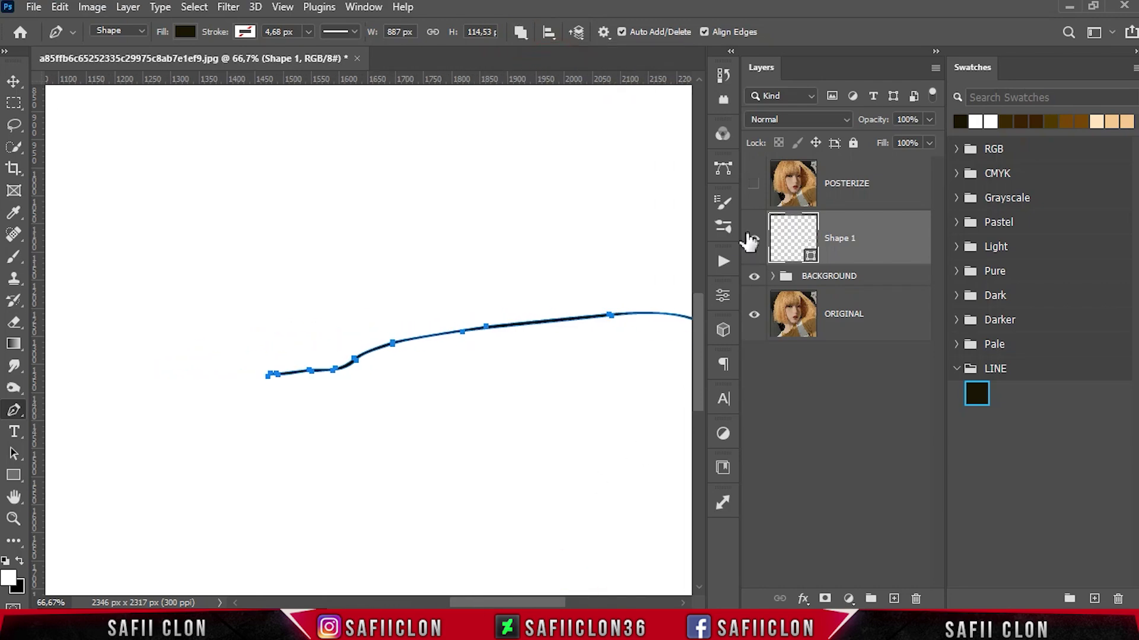
Step: Show POSTERIZE again and trace the first shirt crease line down to the lower fold
left_click(753, 184)
scroll(356, 345, "down", 3)
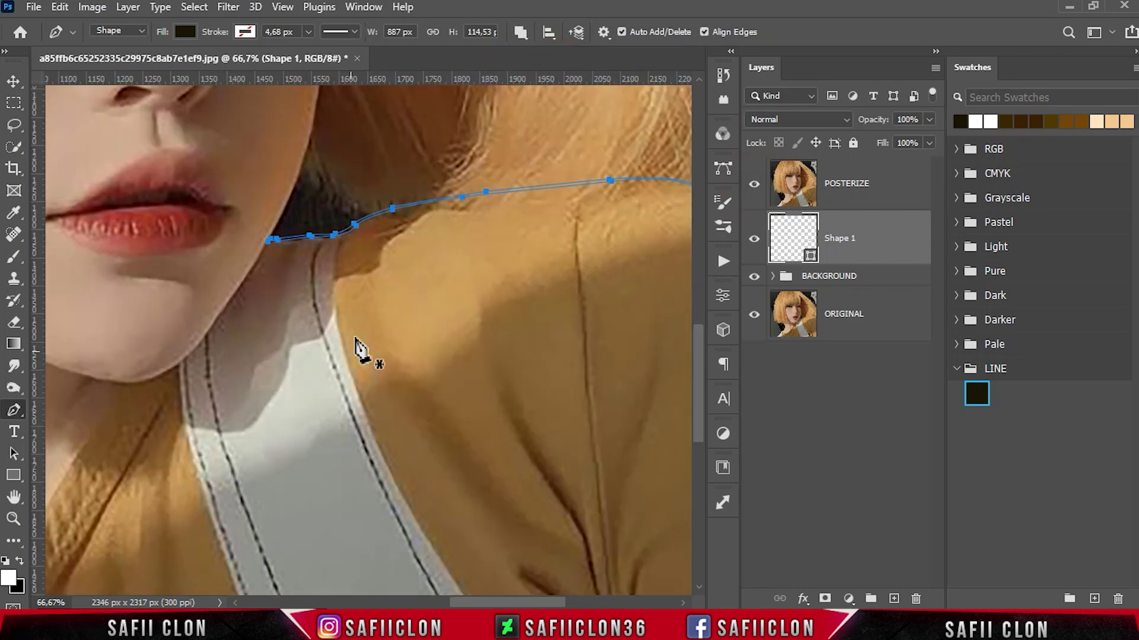
left_click(577, 193)
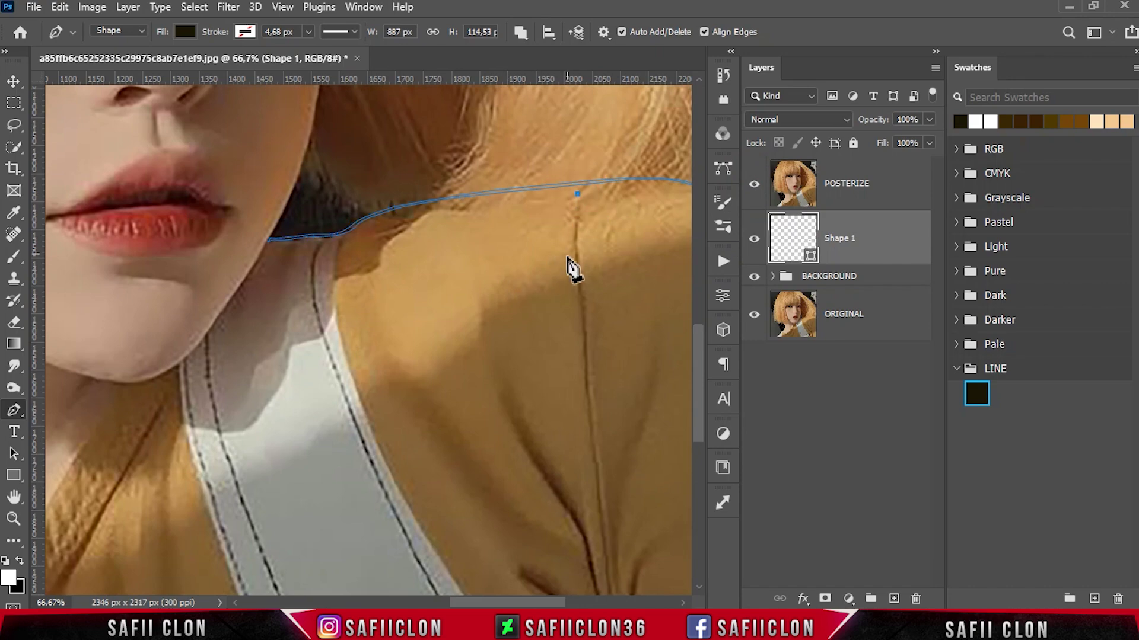
left_click(580, 294)
left_click(589, 366)
scroll(614, 424, "down", 4)
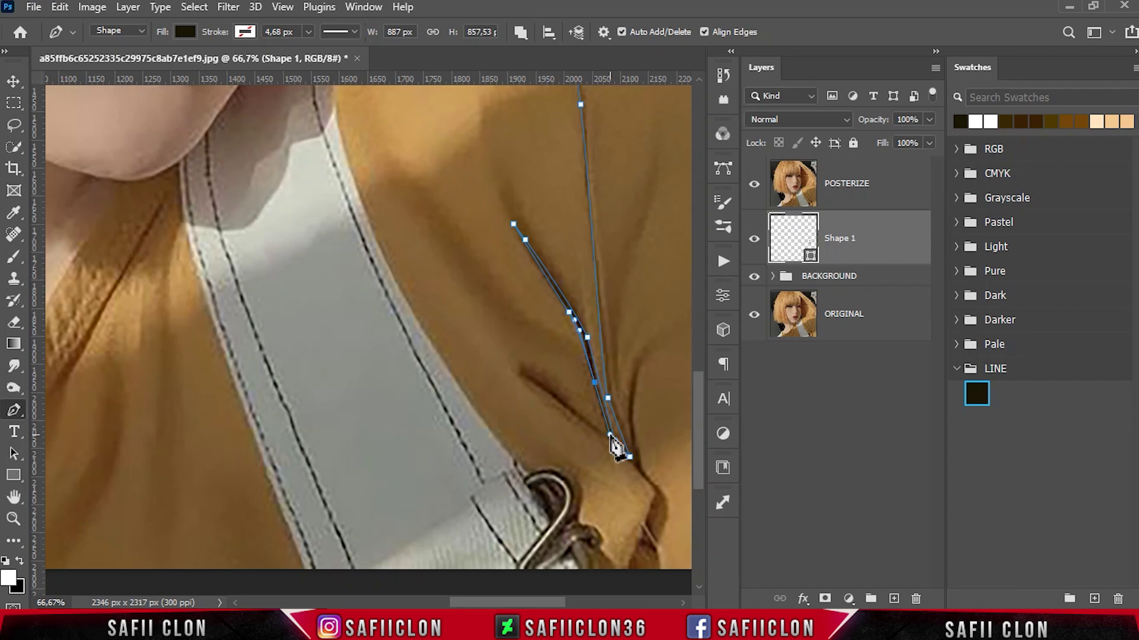
left_click_drag(569, 409, 591, 436)
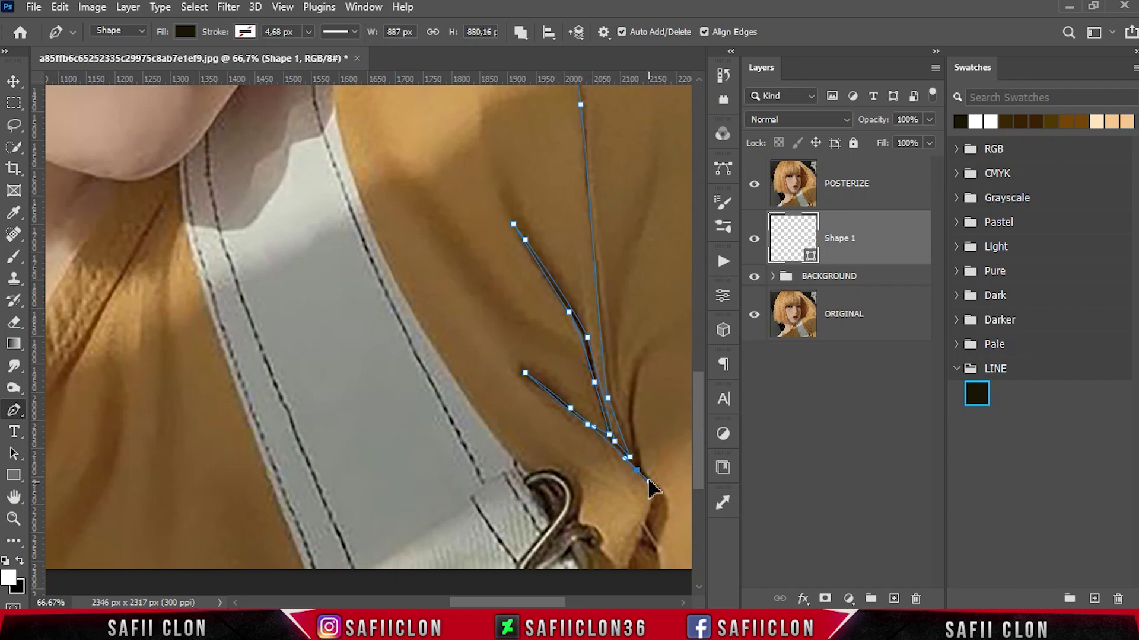
scroll(649, 490, "down", 3)
scroll(649, 489, "right", 5)
Step: Add curved anchors along the second fold line, the chin and the strap edge
left_click_drag(515, 444, 514, 467)
key("ctrl+plus")
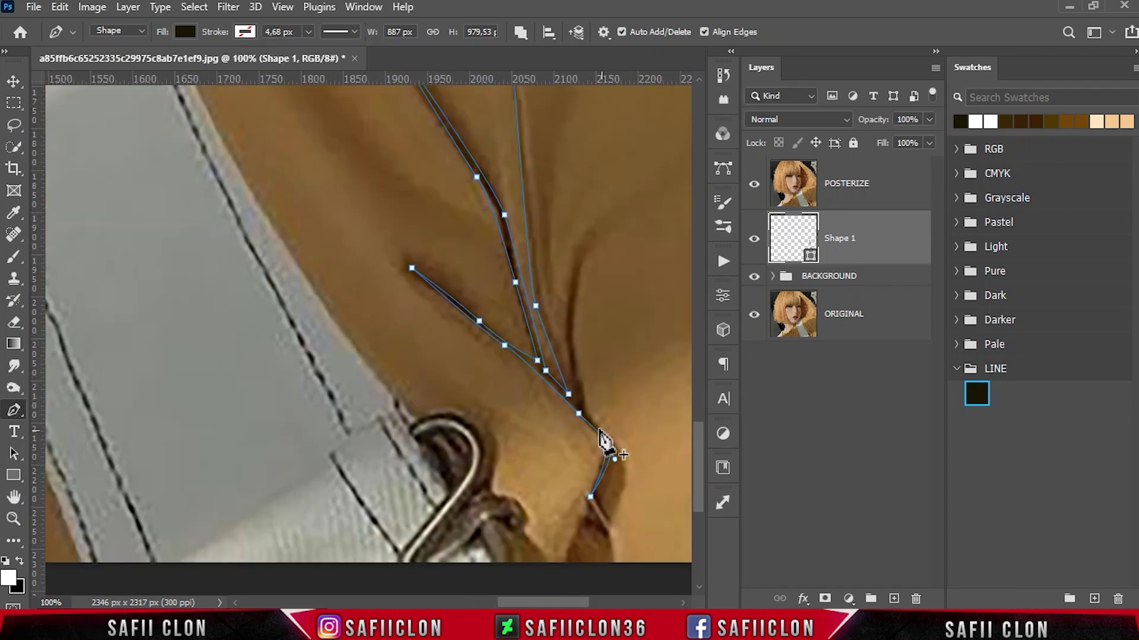
left_click_drag(548, 326, 541, 302)
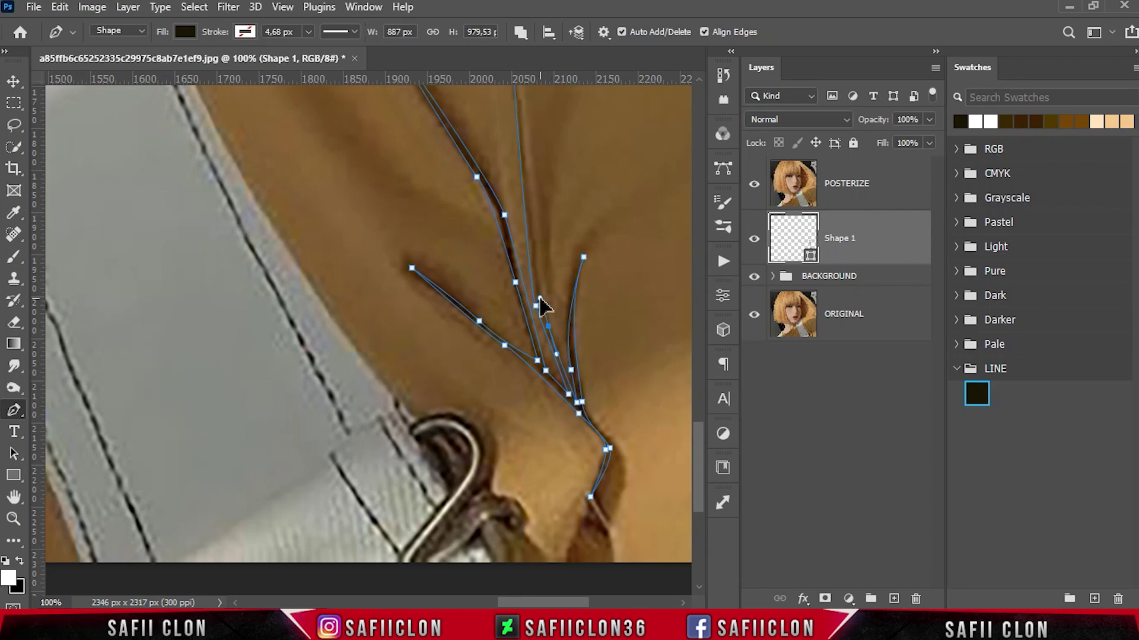
scroll(569, 412, "up", 3)
scroll(521, 287, "up", 3)
scroll(504, 216, "up", 3)
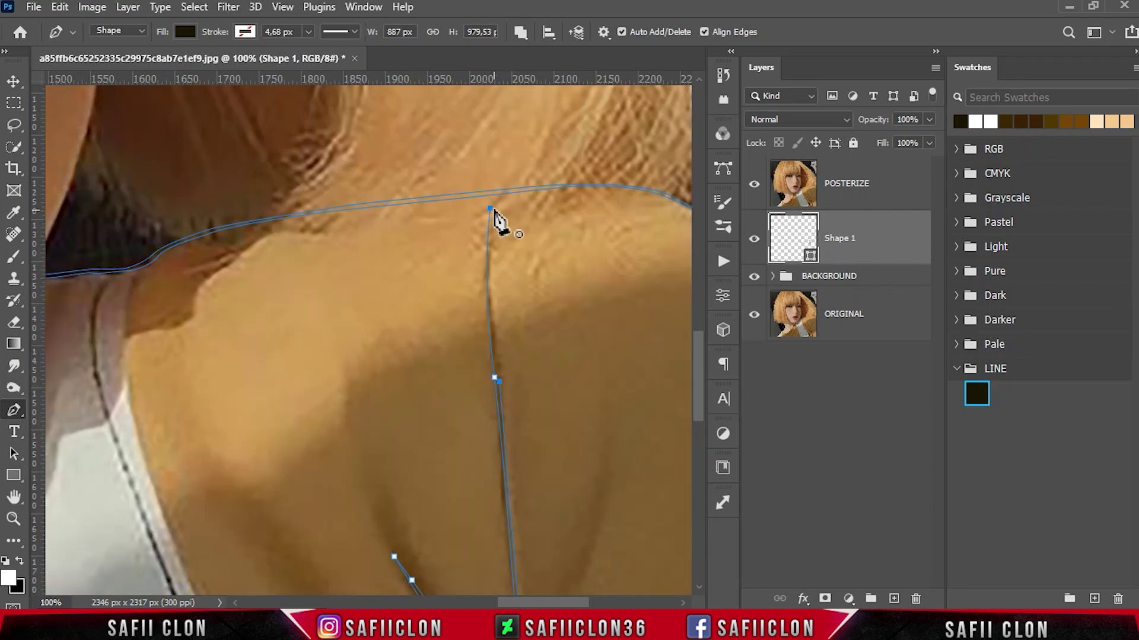
key("ctrl+minus")
key("ctrl+minus")
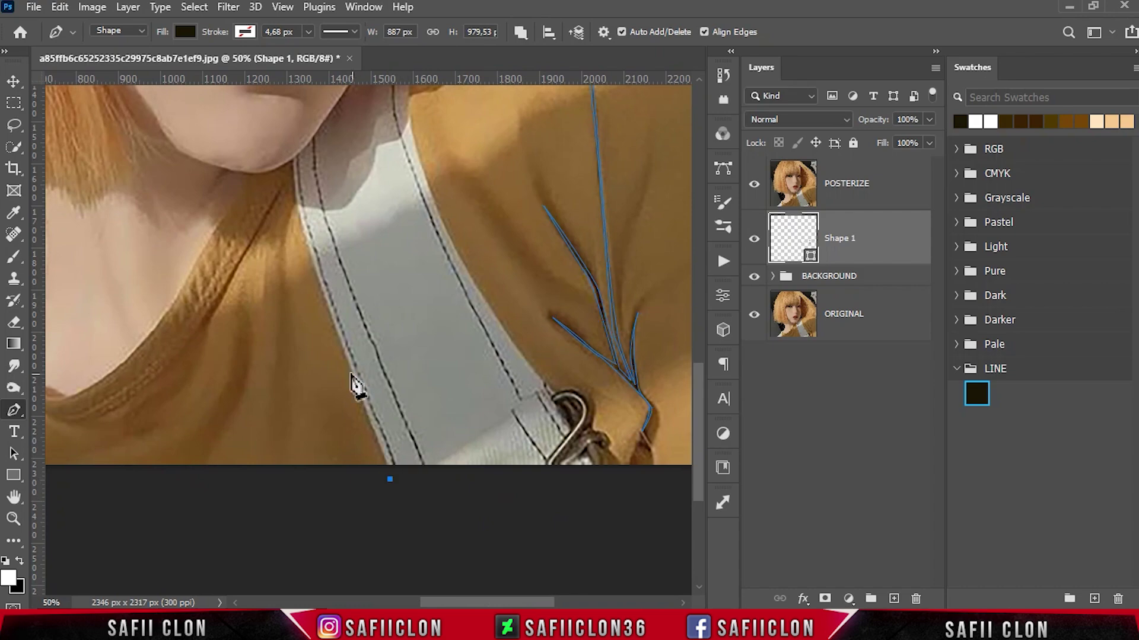
left_click_drag(305, 196, 300, 164)
key("ctrl+plus")
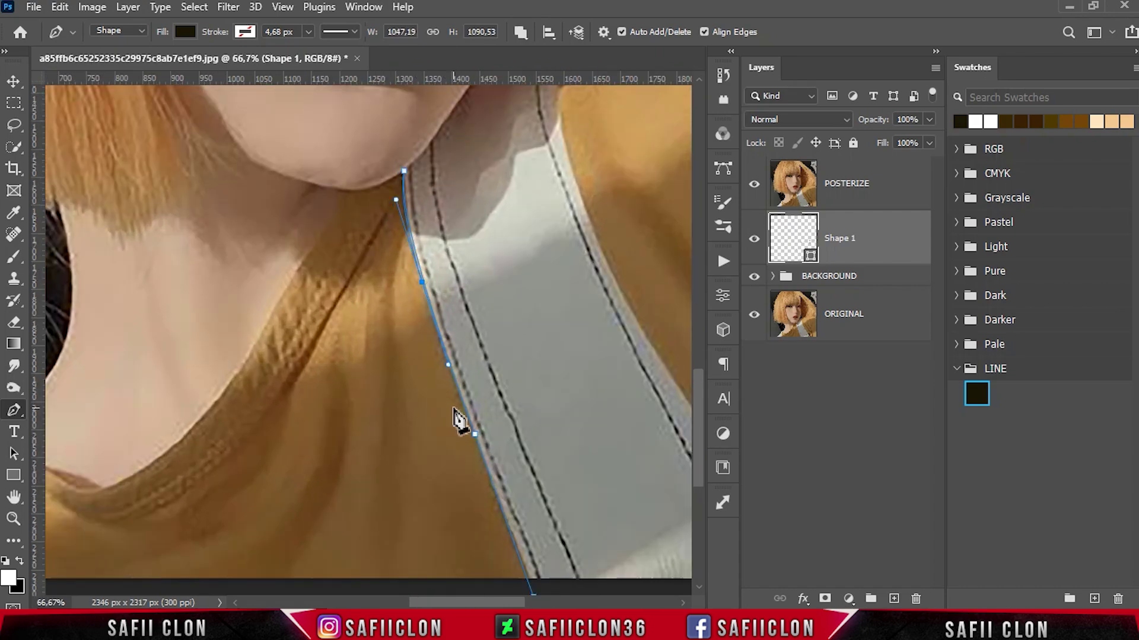
Step: Trace the strap's near edge and stitching line downward from the chin
scroll(451, 380, "down", 1)
left_click(486, 425)
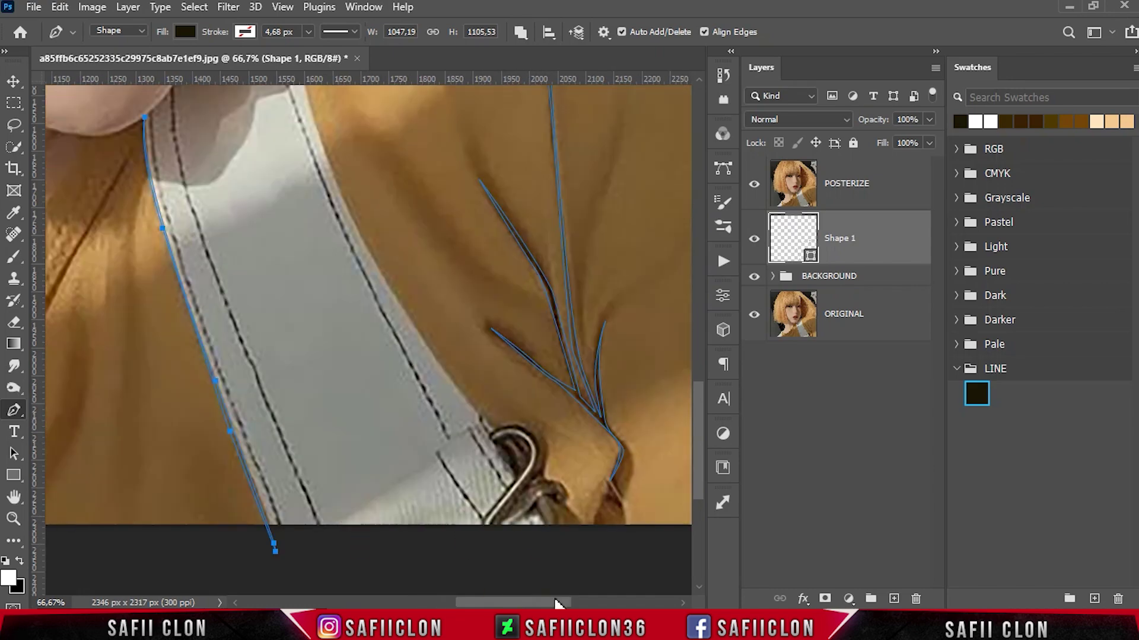
left_click_drag(537, 559, 279, 561)
scroll(196, 332, "up", 2)
scroll(164, 243, "down", 2)
left_click(183, 255)
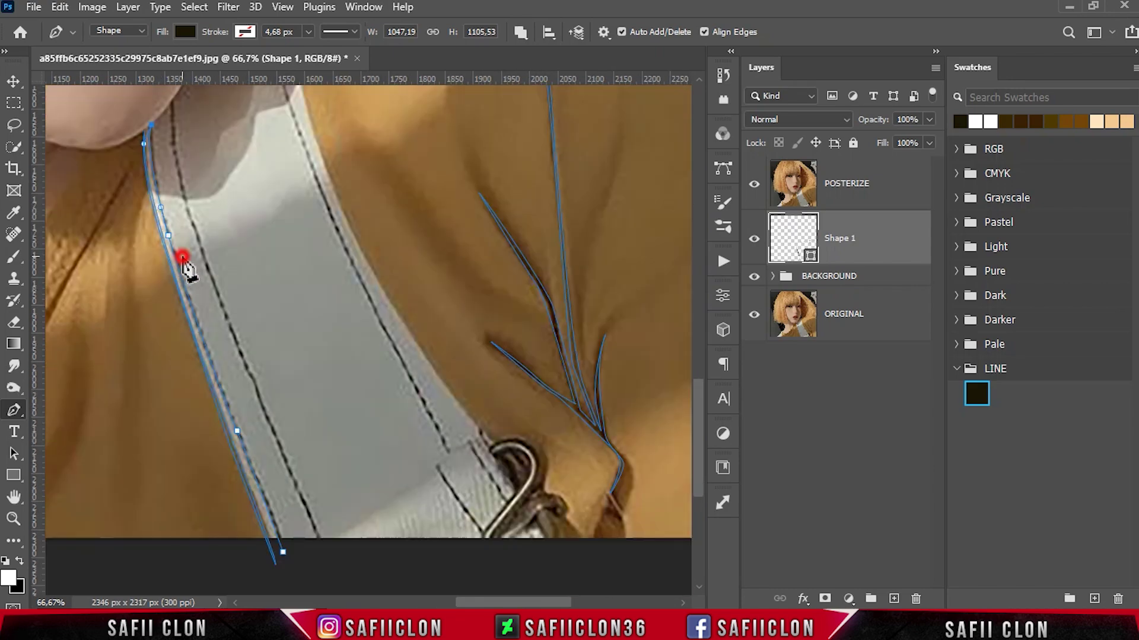
scroll(183, 272, "down", 2)
left_click(291, 449)
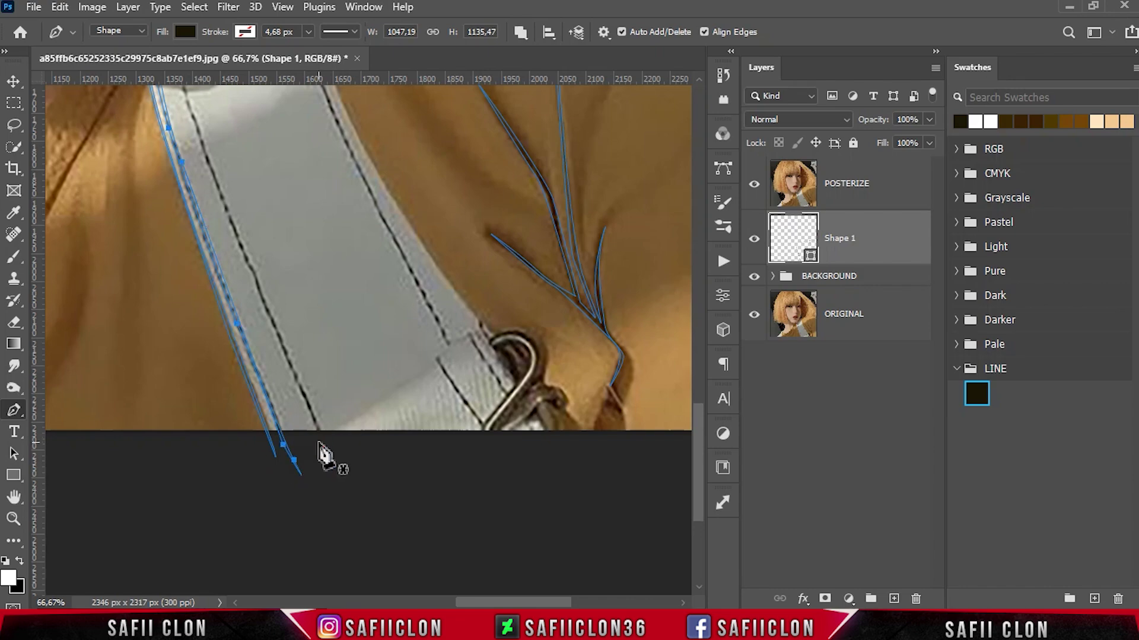
scroll(246, 255, "up", 2)
left_click(187, 233)
left_click(198, 254)
scroll(225, 279, "down", 2)
left_click(287, 342)
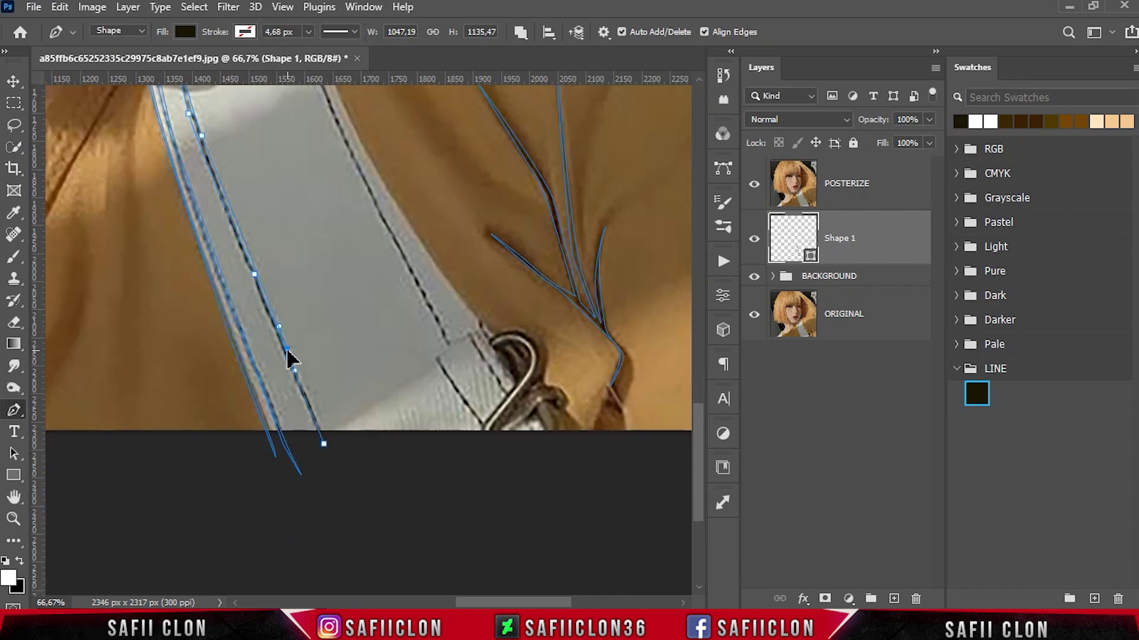
Step: Trace the strap's far edge up to a smooth point where it meets the shoulder
left_click(484, 425)
left_click(435, 352)
scroll(483, 394, "up", 1)
left_click(381, 304)
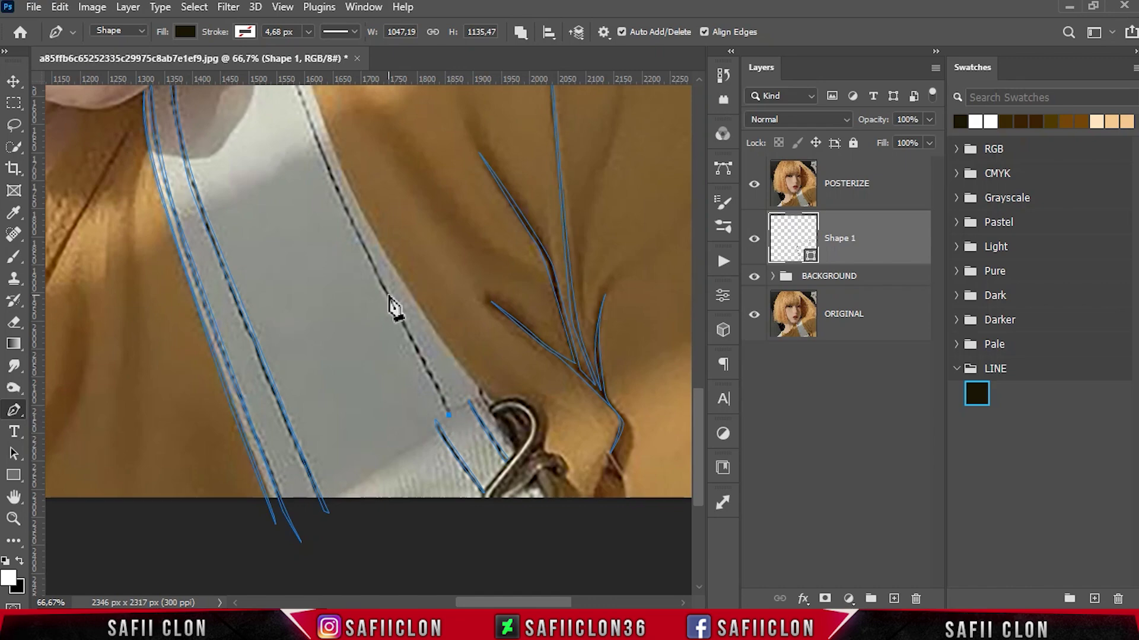
scroll(320, 237, "up", 1)
scroll(296, 178, "up", 1)
left_click_drag(293, 138, 329, 108)
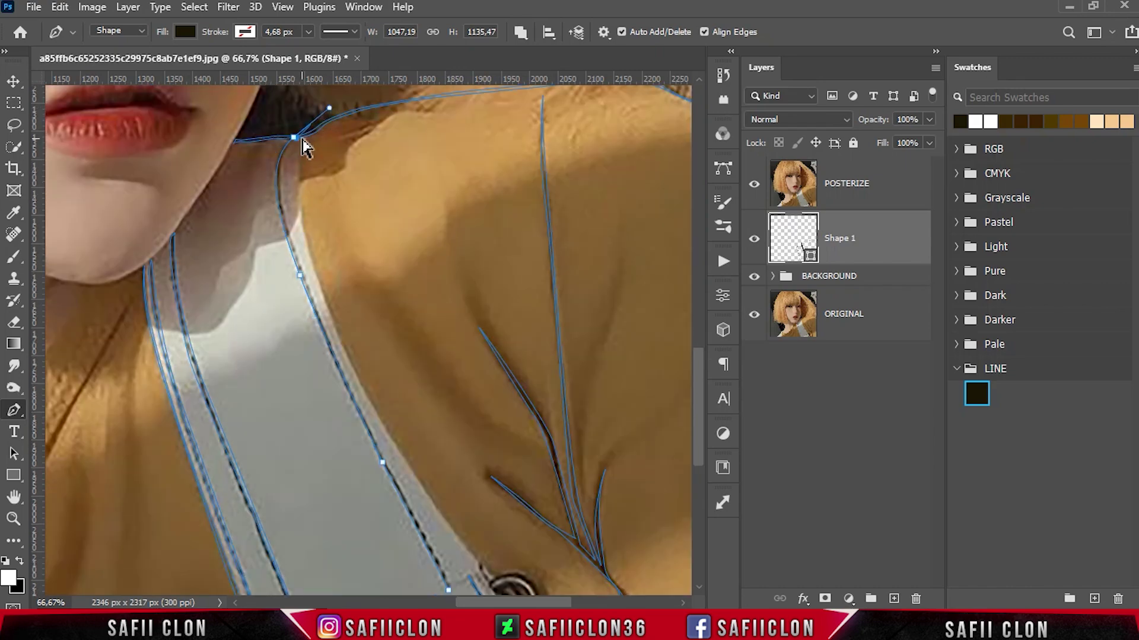
scroll(287, 219, "down", 1)
scroll(333, 300, "down", 1)
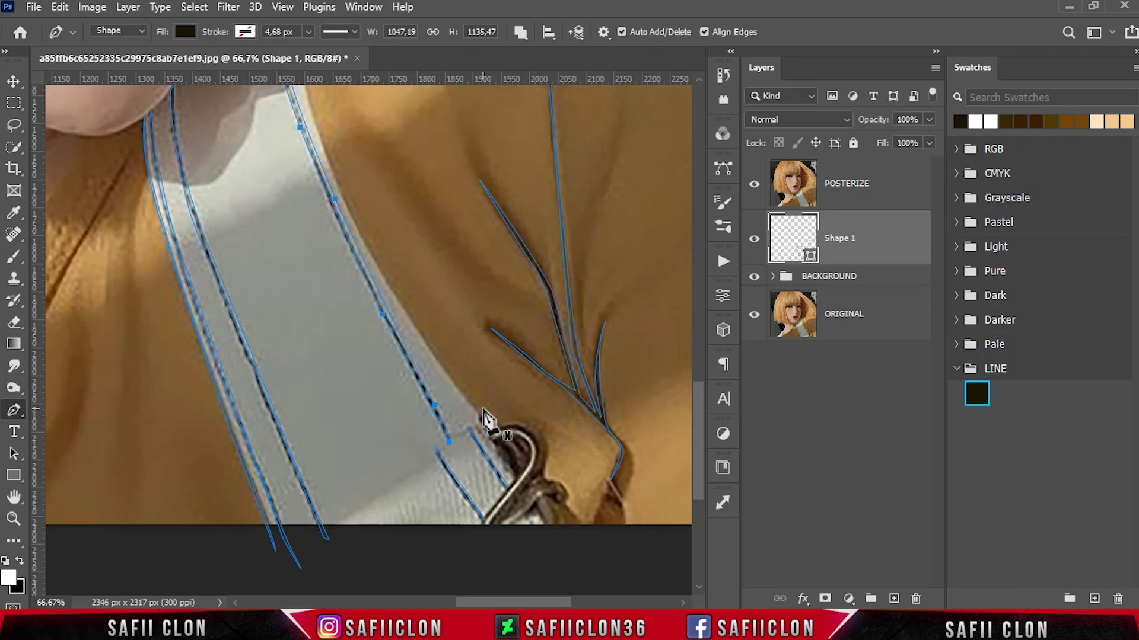
Step: Curve the far strap edge down so it ends at the buckle
left_click(467, 470)
scroll(468, 470, "up", 2)
scroll(334, 305, "up", 2)
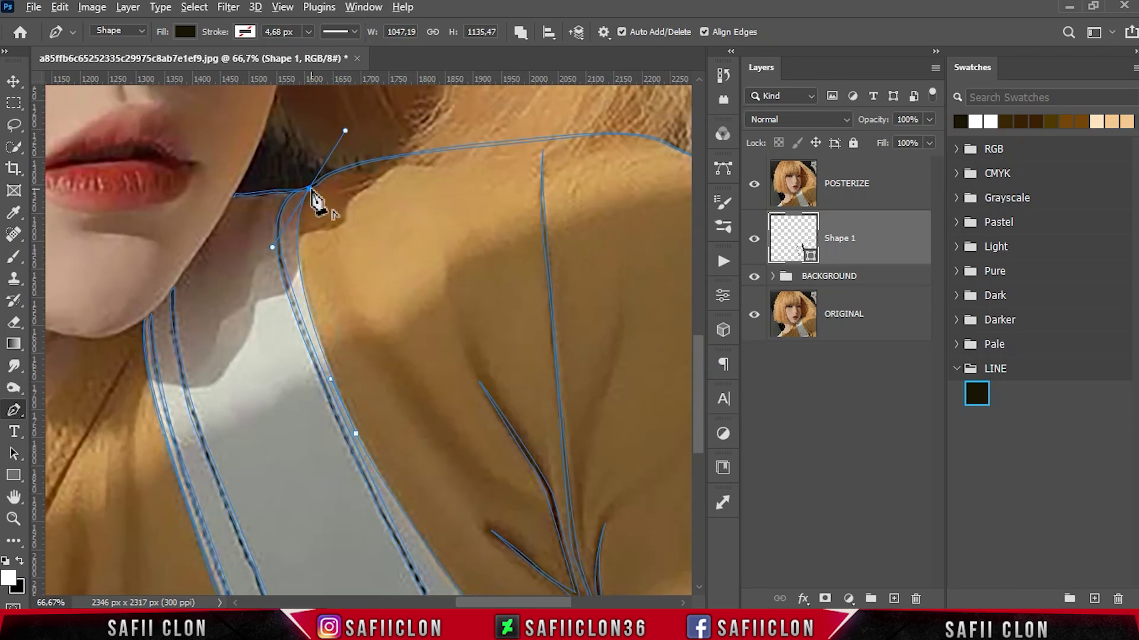
left_click_drag(366, 447, 450, 591)
scroll(394, 394, "down", 1)
scroll(407, 325, "down", 1)
left_click(358, 295)
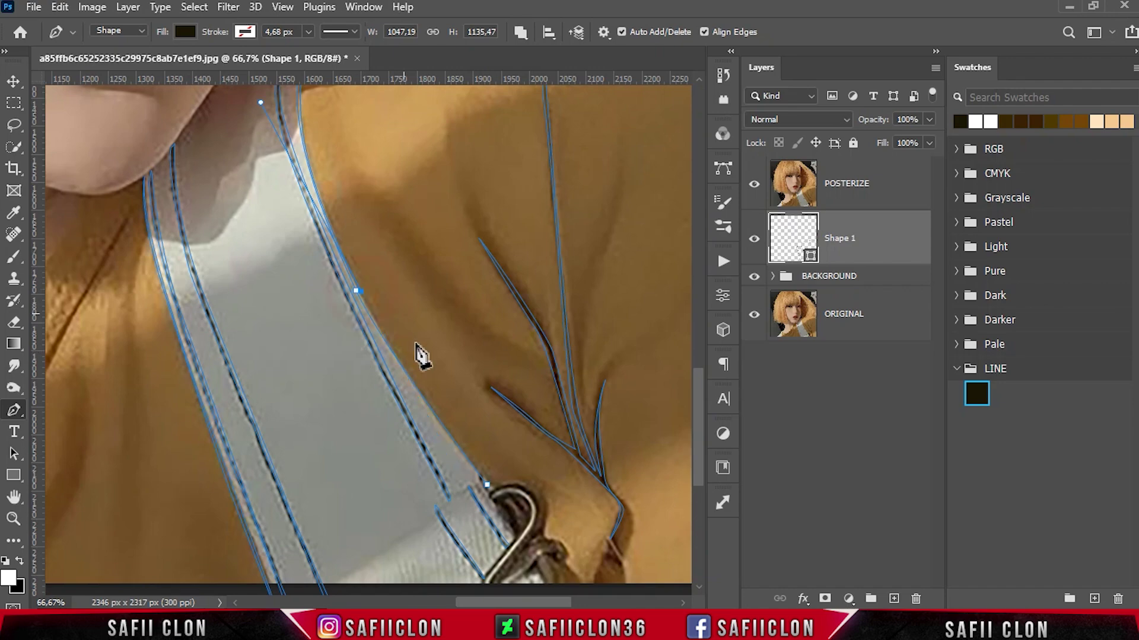
scroll(406, 325, "down", 1)
left_click_drag(487, 391, 513, 432)
scroll(534, 439, "down", 1)
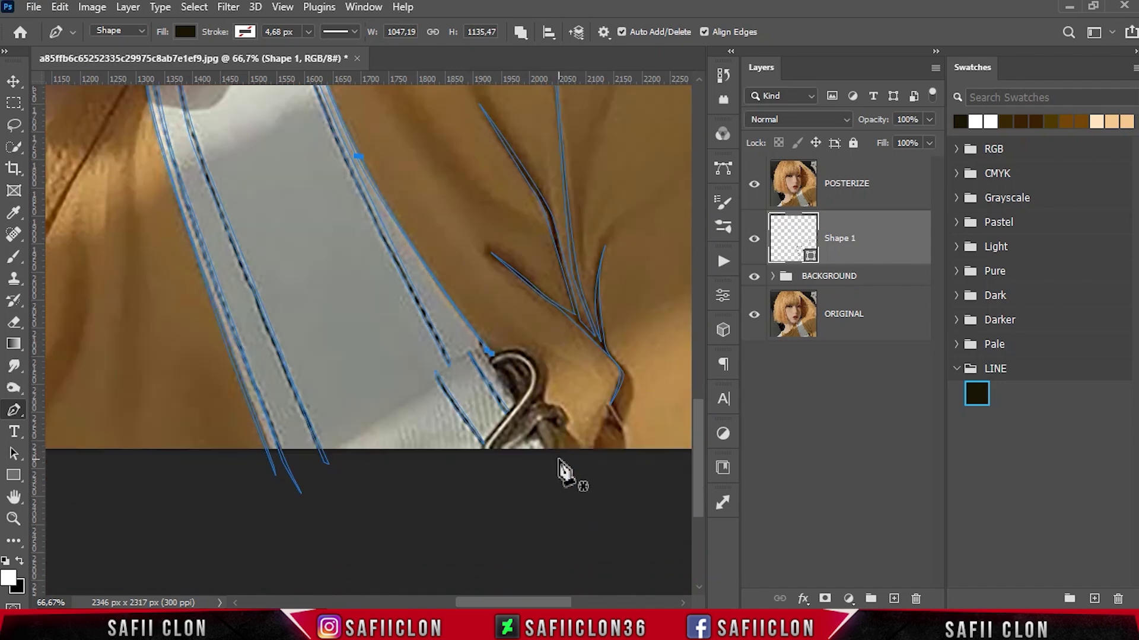
scroll(468, 587, "left", 8)
scroll(507, 273, "up", 1)
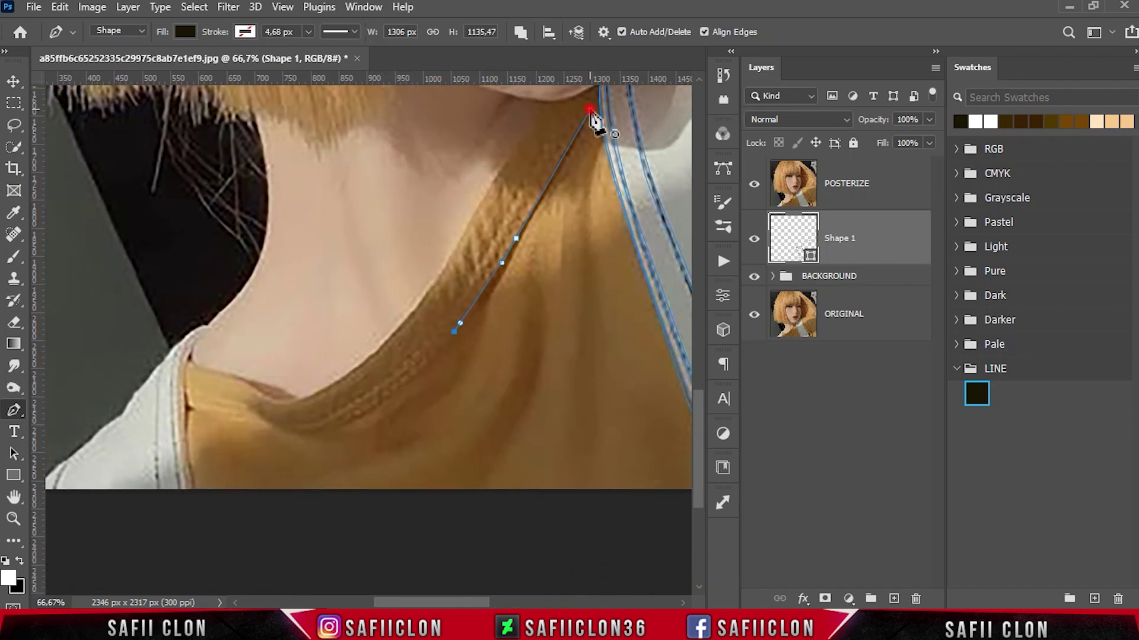
Step: Trace the curved neckline below the chin with a sharp corner at the collar bend
scroll(597, 116, "up", 2)
left_click(383, 462)
left_click(357, 483)
left_click_drag(300, 516, 262, 516)
scroll(373, 504, "up", 1)
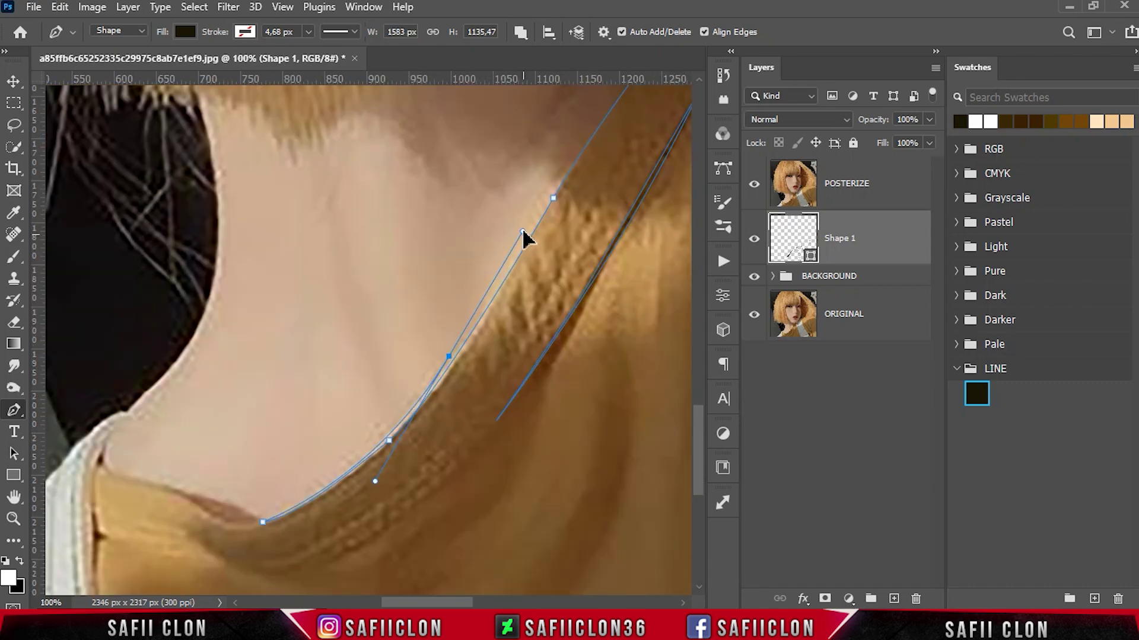
scroll(524, 241, "up", 3)
left_click(449, 505)
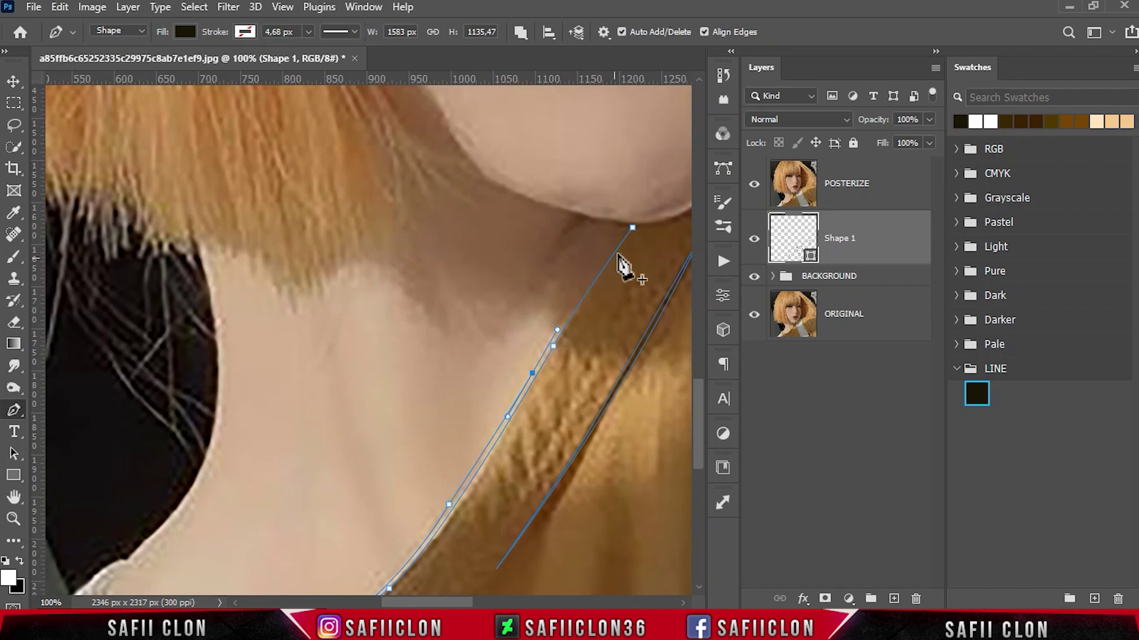
scroll(415, 415, "down", 3)
left_click(336, 495)
left_click_drag(286, 475, 257, 455)
mouse_move(229, 356)
left_mouse_down()
mouse_move(202, 400)
mouse_move(212, 449)
left_mouse_up()
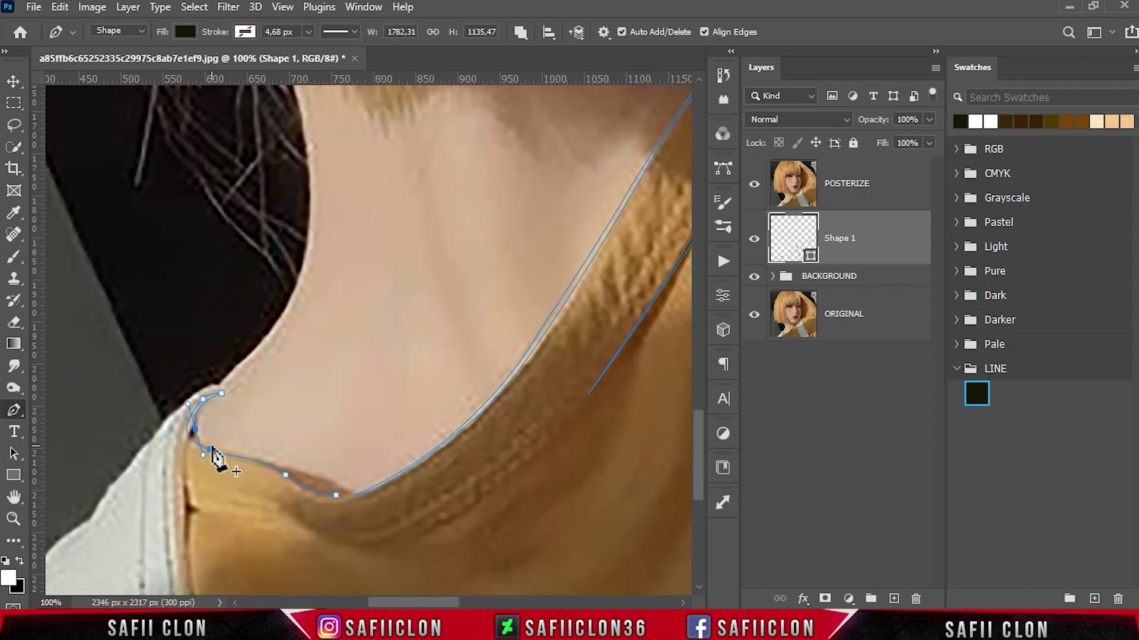
left_click(283, 470, "alt")
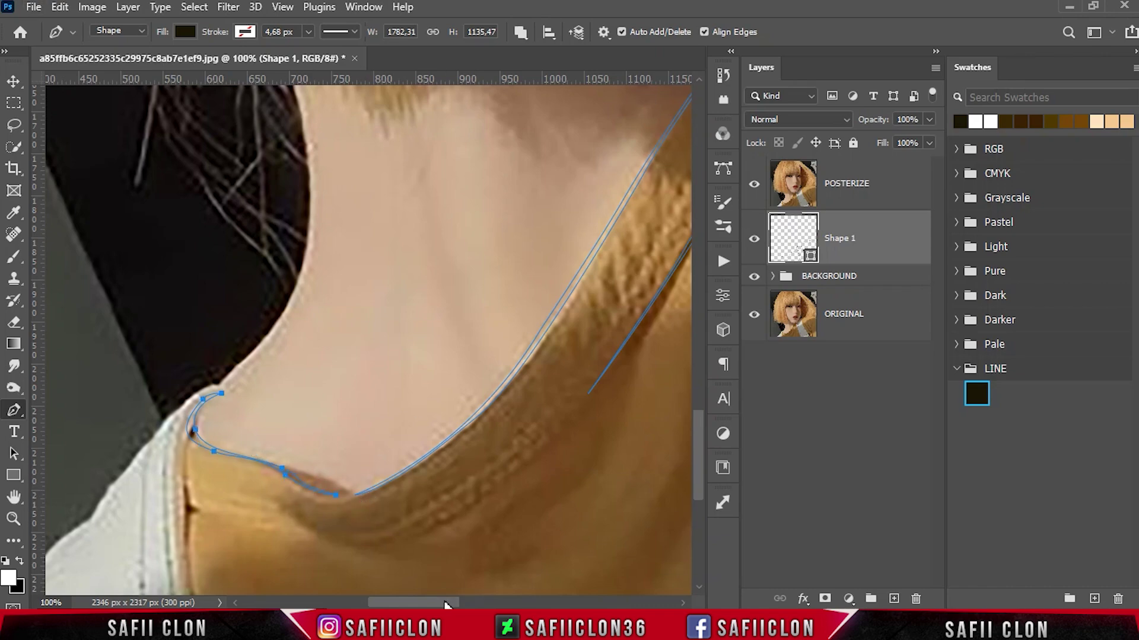
Step: Trace the left shoulder edge and the side of the neck up to the hair
scroll(415, 534, "down", 5)
scroll(397, 507, "left", 5)
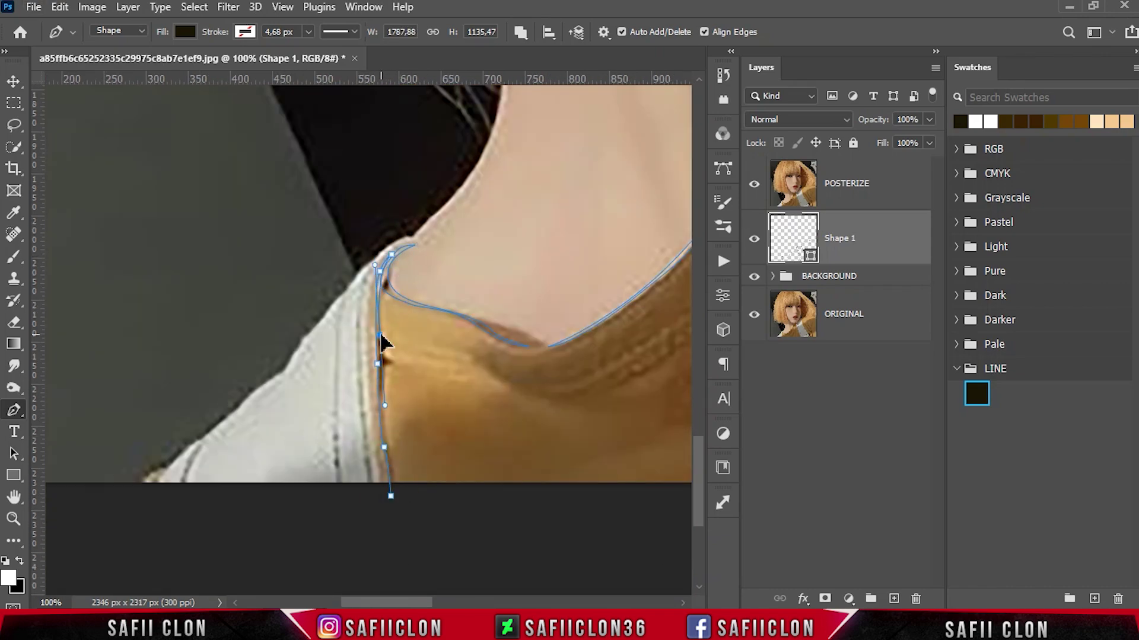
left_click(122, 500)
left_click(290, 370)
left_click(328, 314)
left_click_drag(415, 243, 453, 242)
scroll(415, 360, "up", 5)
left_click(470, 379)
left_click(502, 204)
scroll(504, 249, "up", 3)
left_click(489, 280)
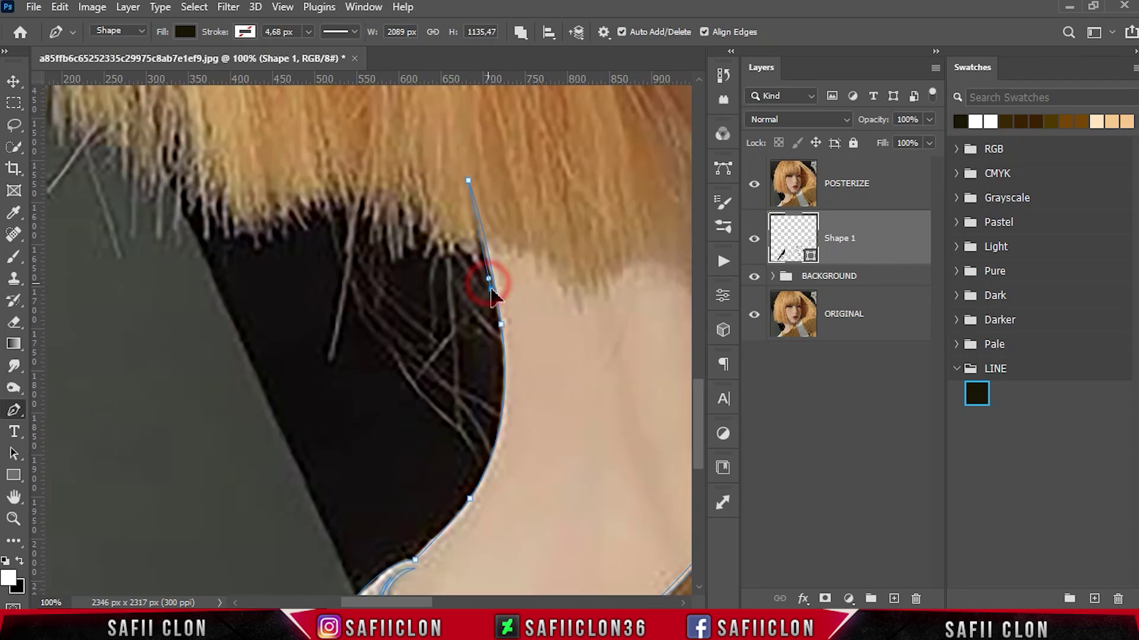
scroll(427, 521, "down", 2)
scroll(427, 521, "down", 2)
left_click(478, 327)
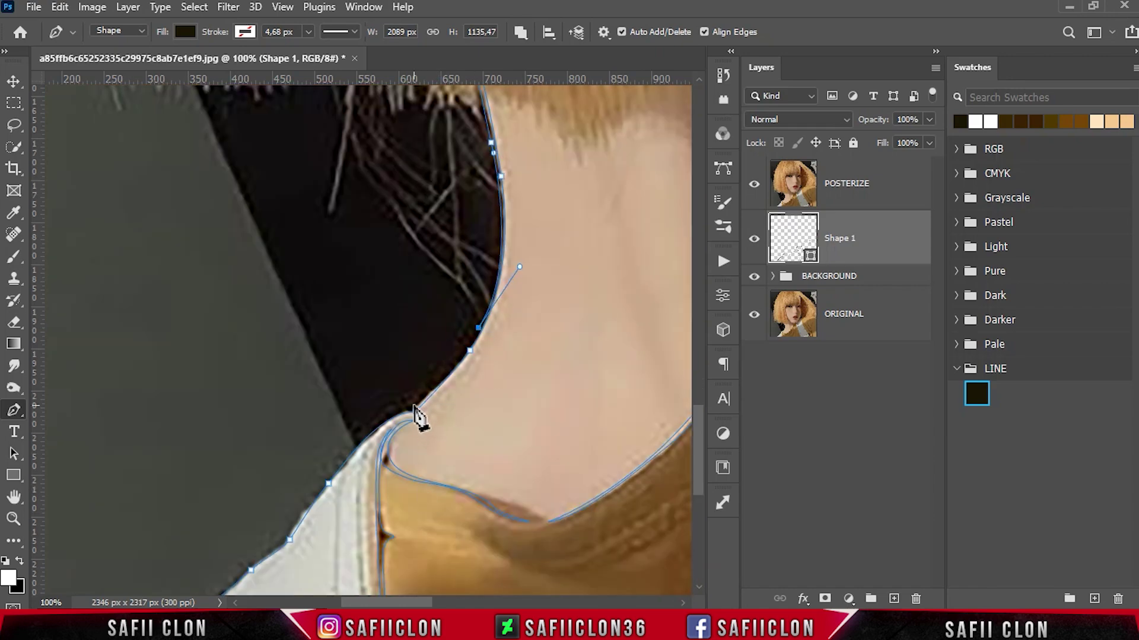
left_click_drag(414, 407, 374, 409)
scroll(415, 416, "down", 2)
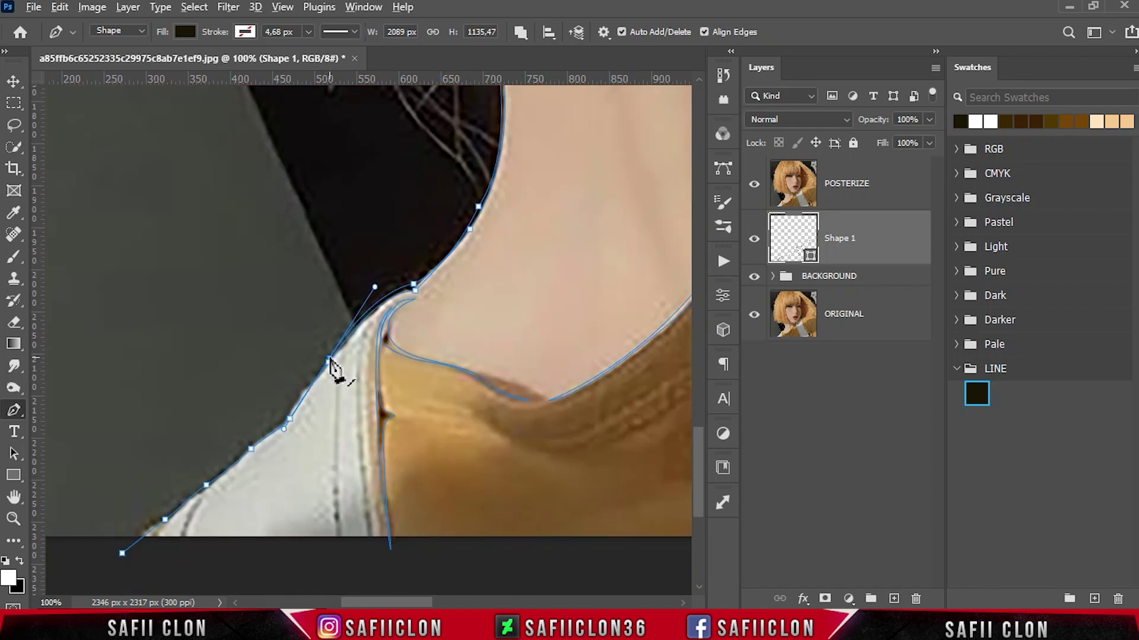
left_click(122, 553)
Step: Add a curved collar-edge line and a closed shirt-seam line
left_click(211, 482)
left_click_drag(184, 562, 191, 583)
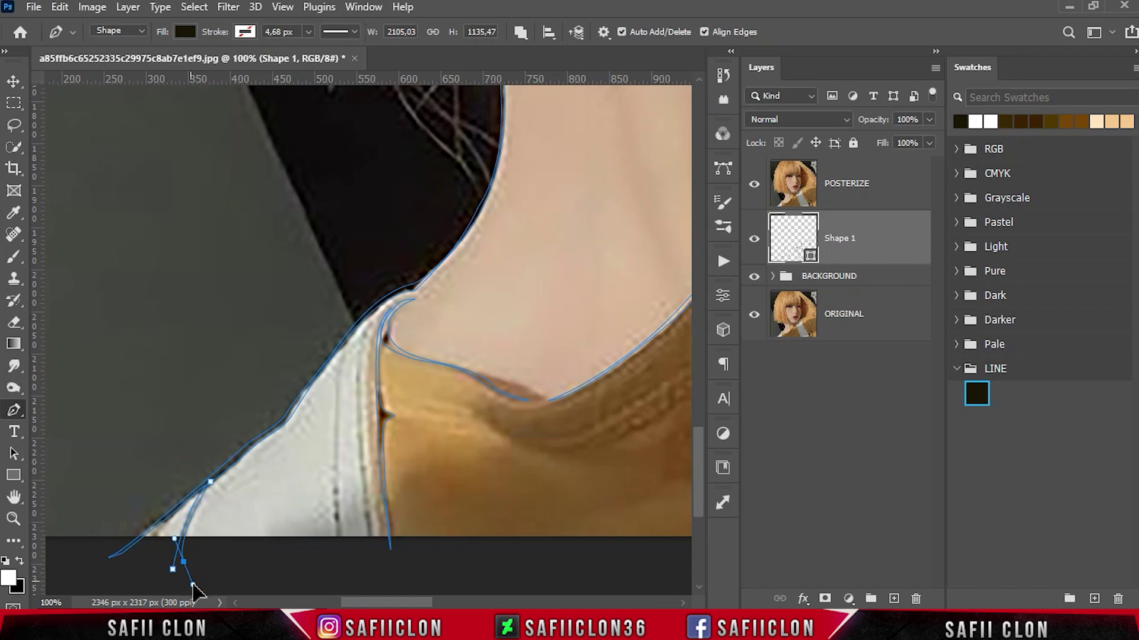
left_click(344, 552)
left_click_drag(351, 330, 356, 338)
scroll(355, 338, "down", 2)
left_click_drag(344, 454, 364, 583)
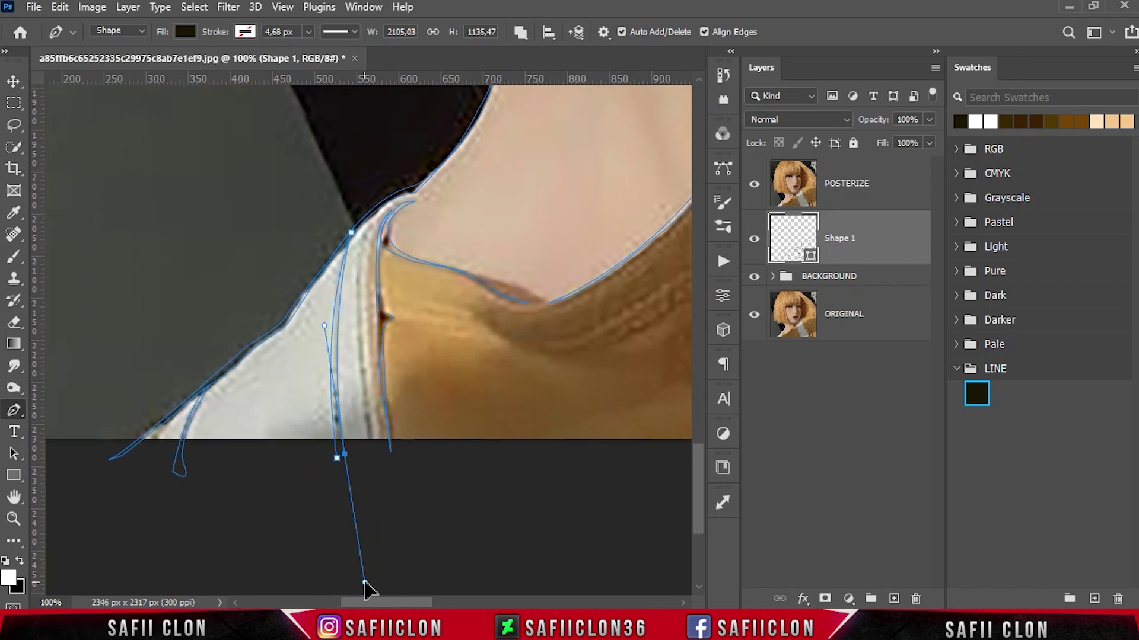
left_click(369, 450)
left_click_drag(356, 299, 363, 259)
left_click(370, 450)
Step: Zoom out with Ctrl+- until the whole image is visible
key("ctrl+minus")
left_click_drag(448, 602, 575, 566)
scroll(579, 566, "up", 5)
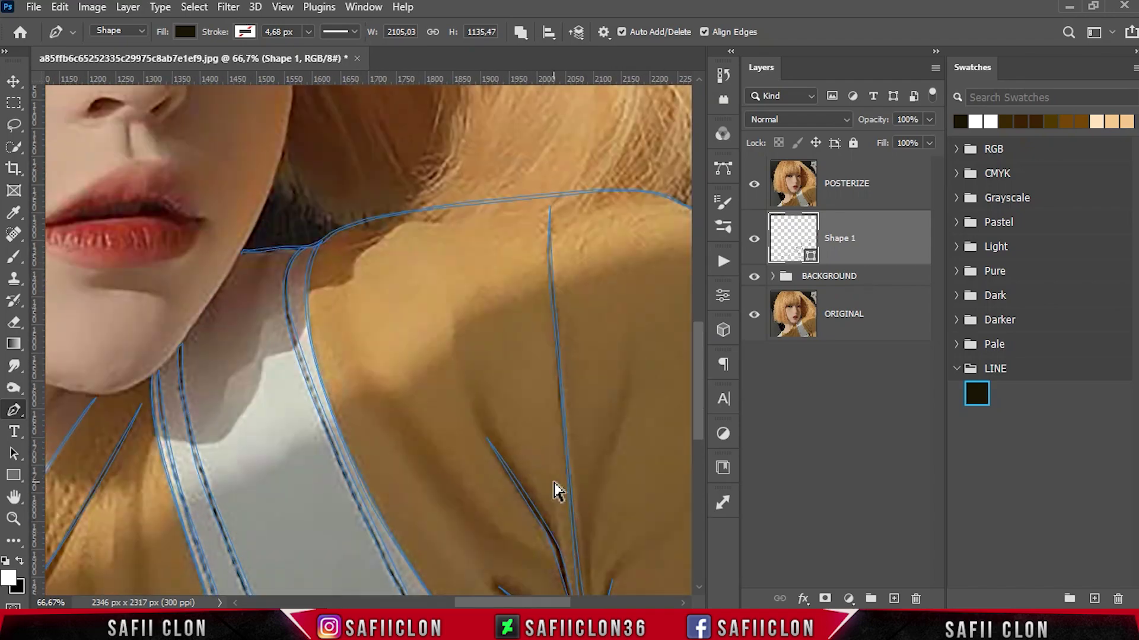
key("ctrl+minus")
key("ctrl+minus")
key("ctrl+minus")
key("ctrl+minus")
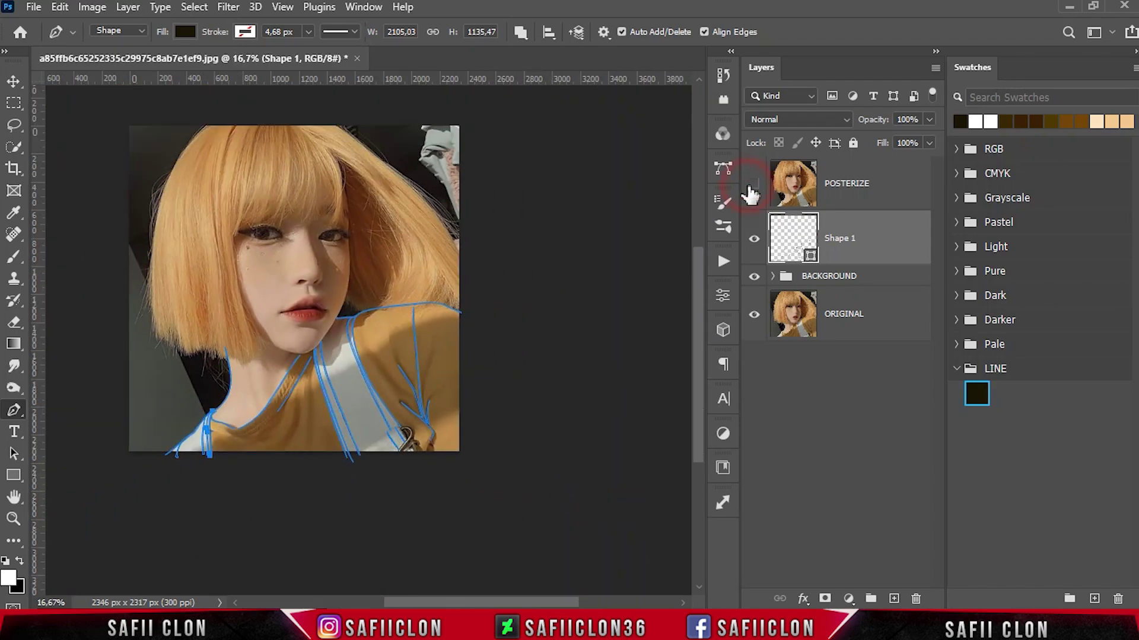
left_click(751, 185)
key("Escape")
key("ctrl+minus")
key("ctrl+plus")
key("ctrl+plus")
key("ctrl+minus")
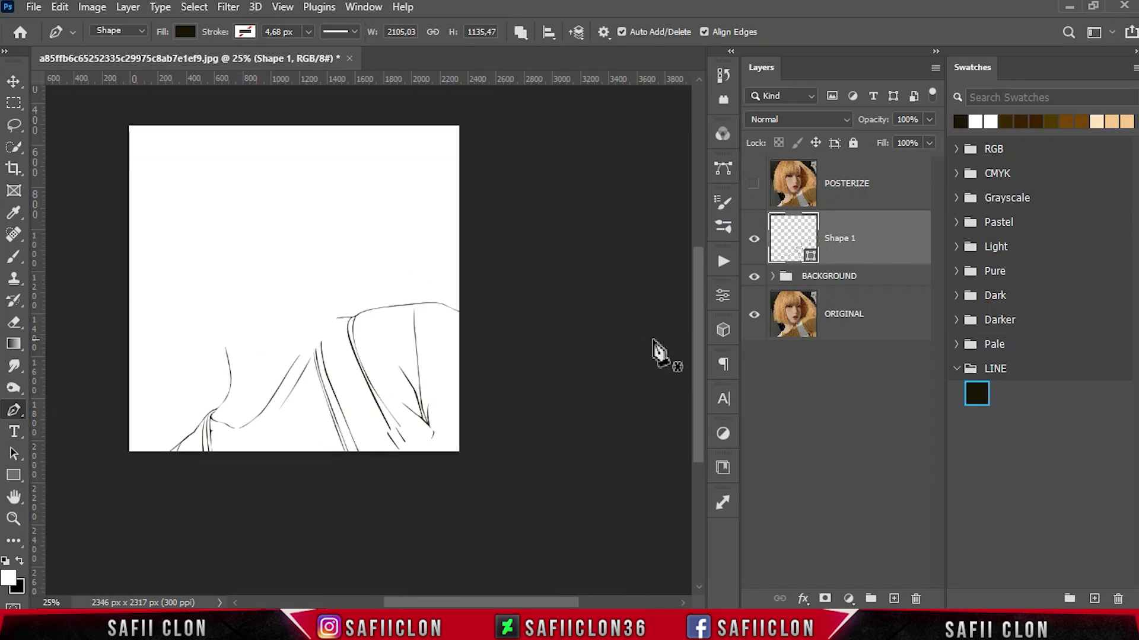
left_click(754, 185)
key("ctrl+plus")
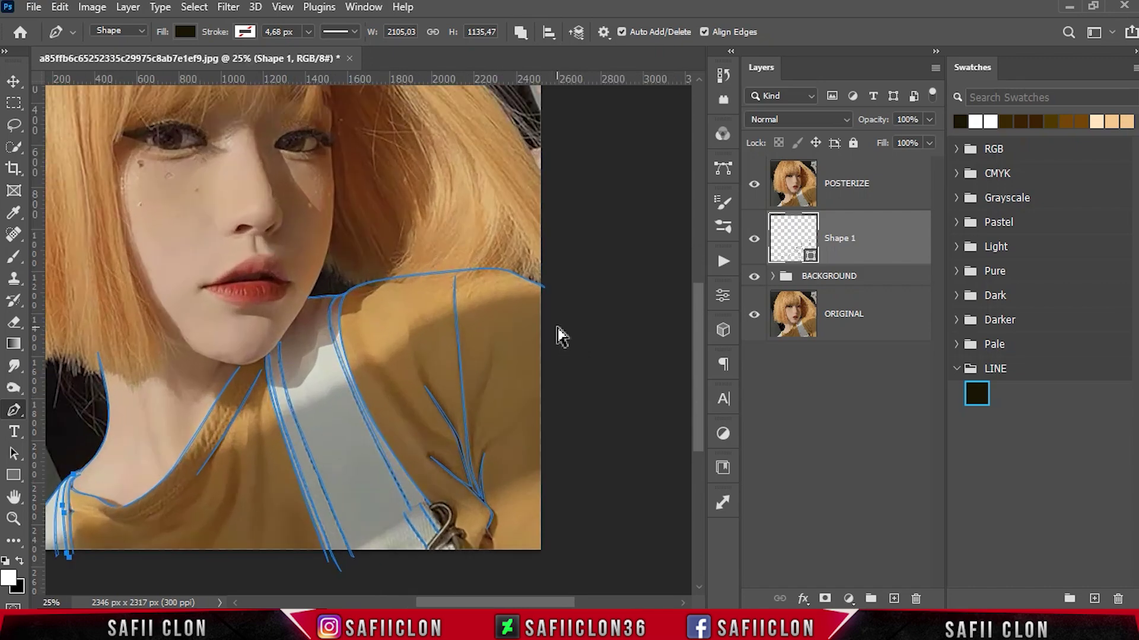
Step: Draw the jaw curve from the left side around the chin and up the right cheek
left_click_drag(468, 602, 436, 603)
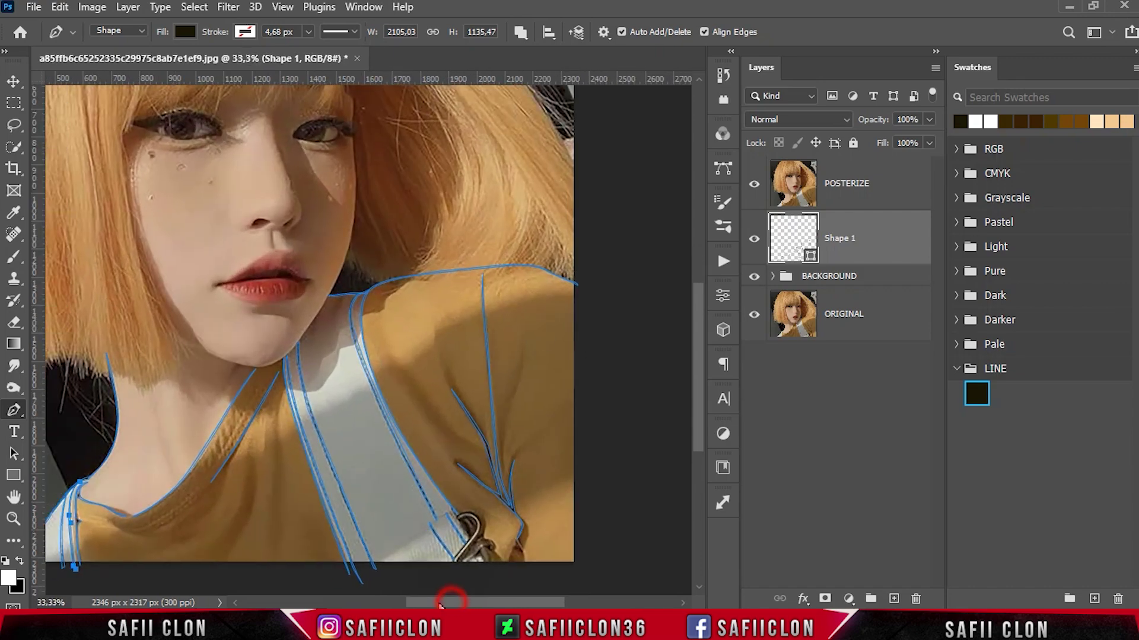
scroll(365, 445, "up", 1)
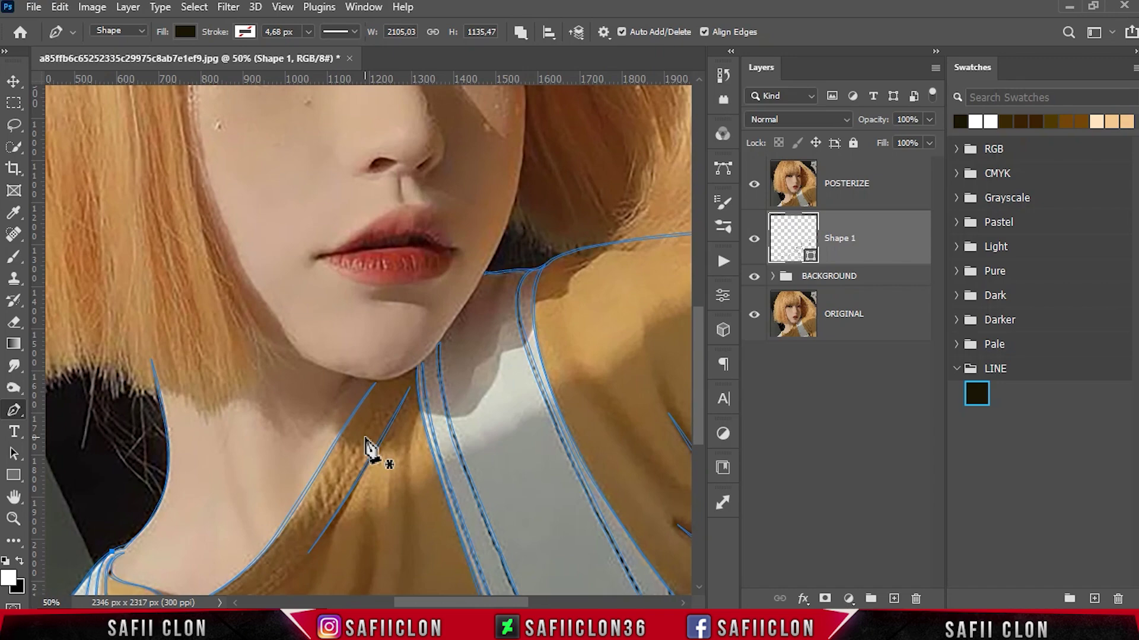
scroll(364, 446, "up", 3)
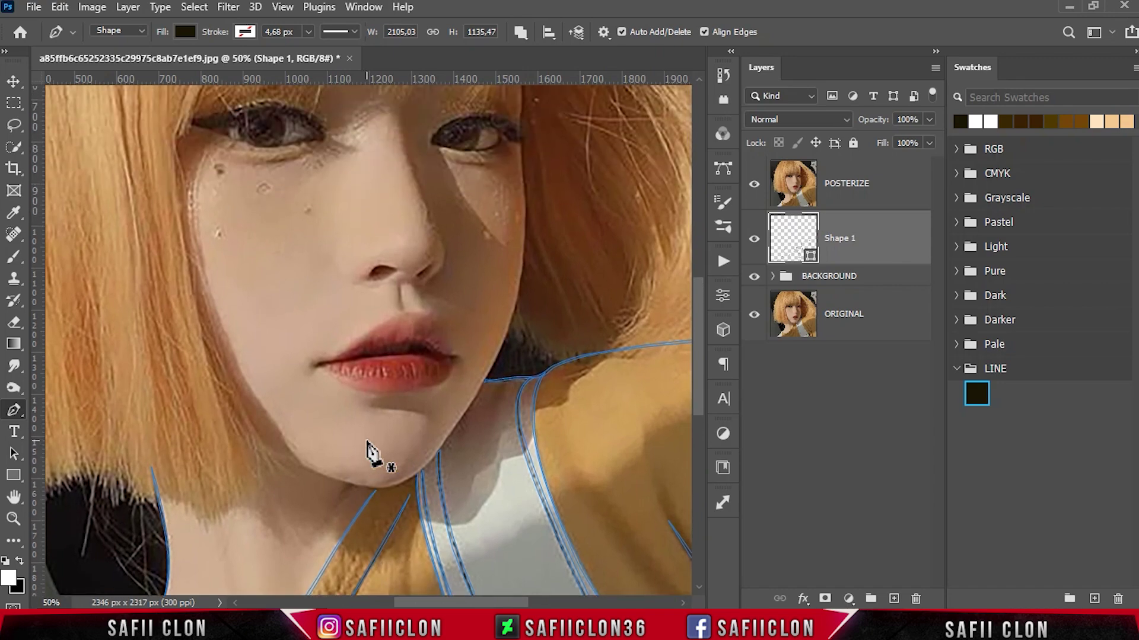
scroll(369, 450, "up", 1)
scroll(369, 446, "down", 1)
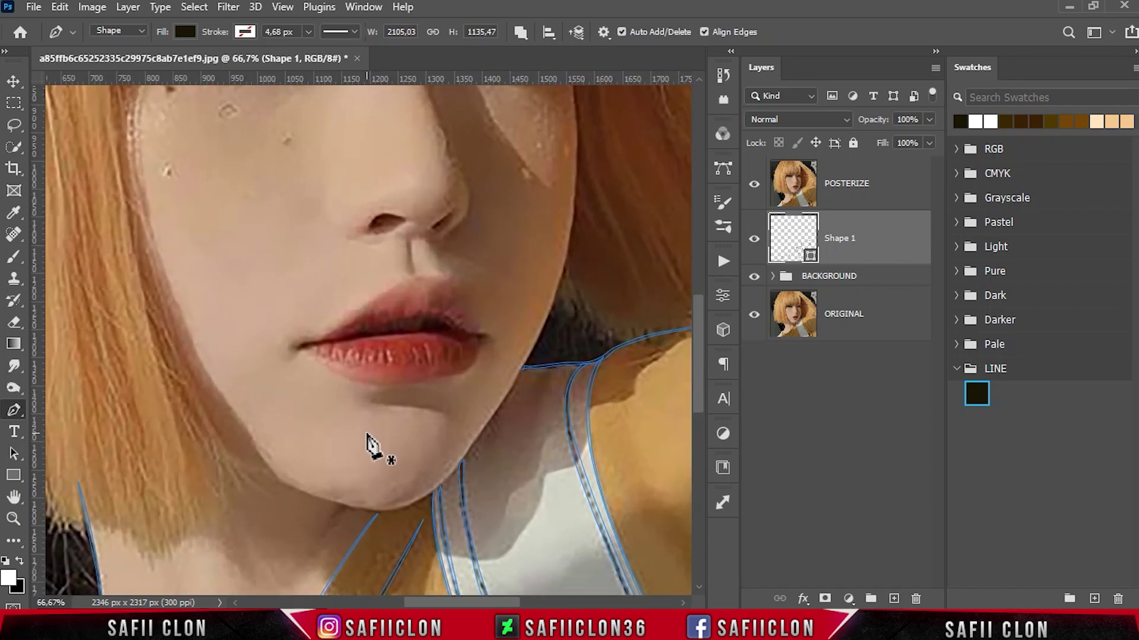
scroll(369, 446, "down", 1)
left_click(270, 453)
left_click_drag(396, 483, 437, 480)
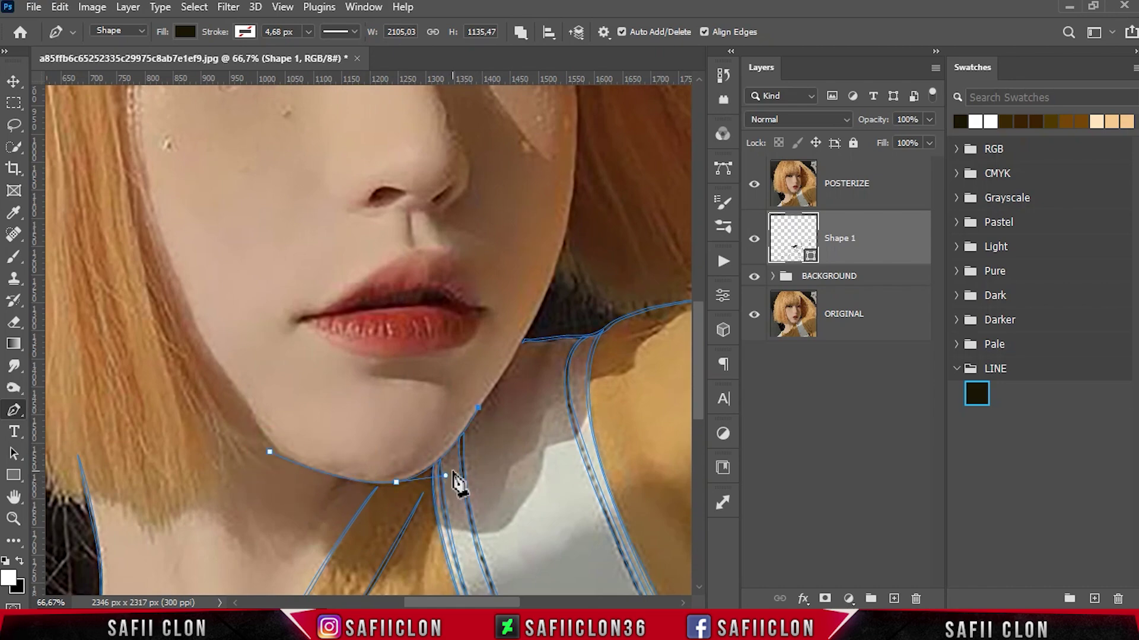
scroll(574, 407, "up", 5)
mouse_move(538, 306)
left_mouse_down()
mouse_move(559, 268)
mouse_move(515, 256)
mouse_move(507, 238)
left_mouse_up()
scroll(517, 278, "up", 3)
scroll(516, 261, "up", 3)
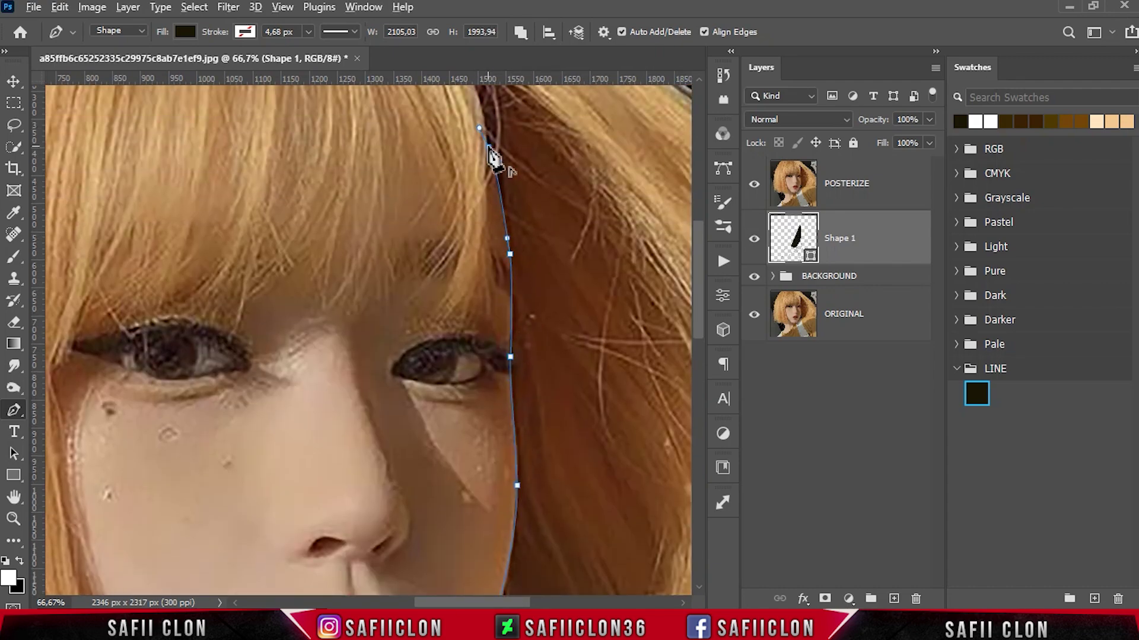
Step: Zoom in near the eye, add a cheek point and reshape the curve near the jaw
key("ctrl+plus")
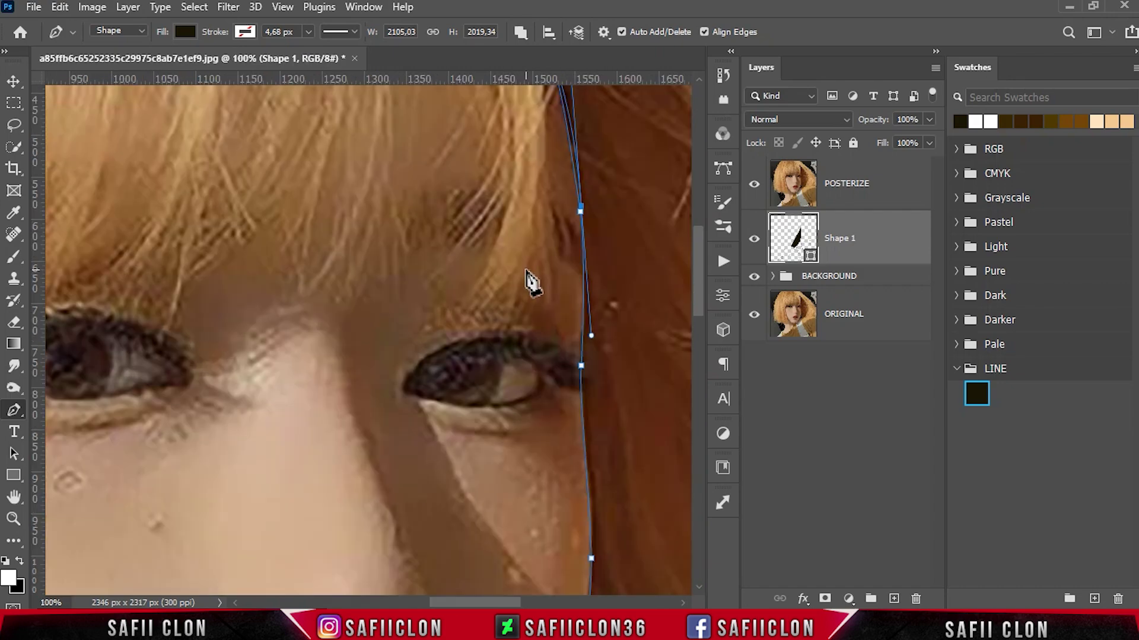
scroll(532, 284, "right", 5)
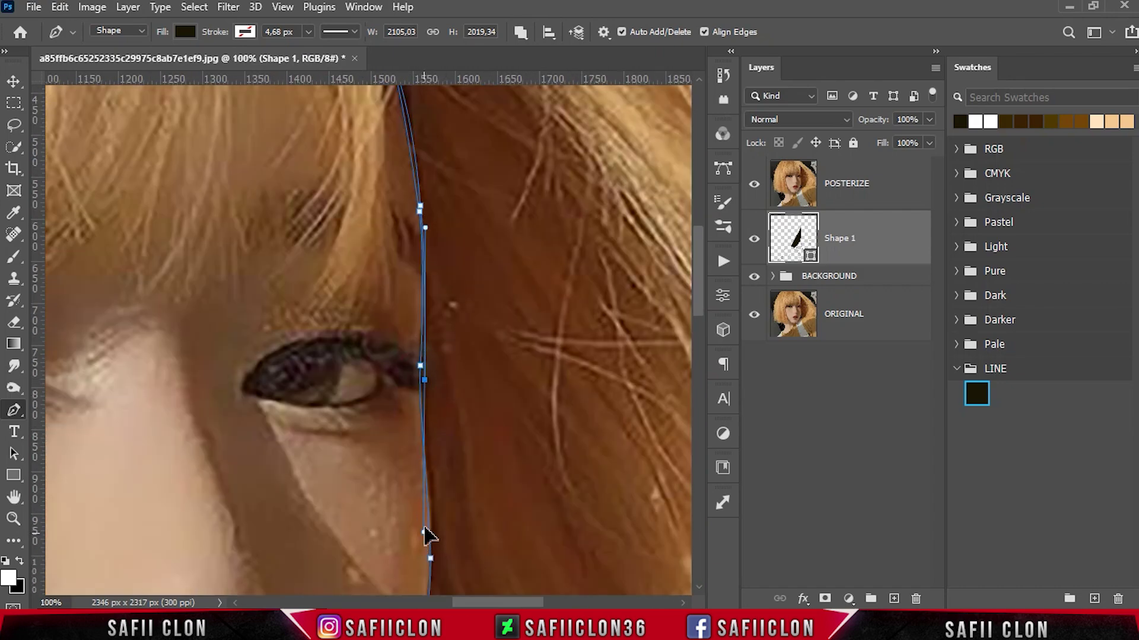
scroll(437, 394, "down", 3)
scroll(437, 407, "down", 2)
left_click(403, 437)
scroll(399, 335, "down", 3)
scroll(395, 356, "down", 2)
scroll(356, 385, "down", 1)
left_click_drag(240, 486, 289, 430)
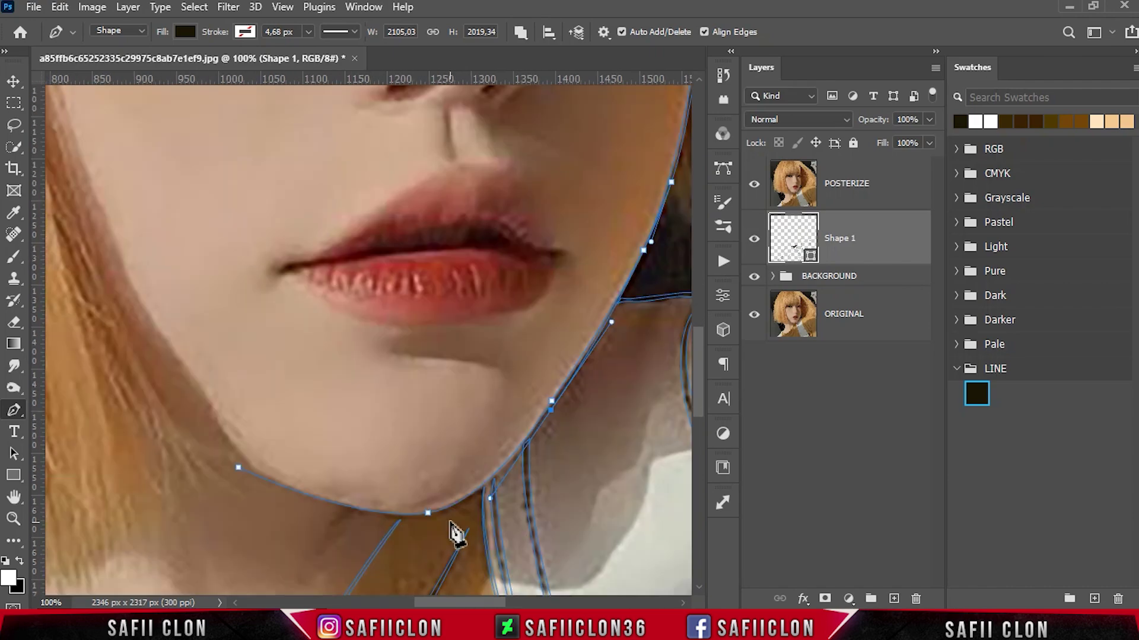
Step: Refine the right jaw, chin and left jaw points, then show the photo again beneath the lines
scroll(415, 516, "left", 5)
left_click(446, 513, "ctrl")
left_click(429, 514, "ctrl")
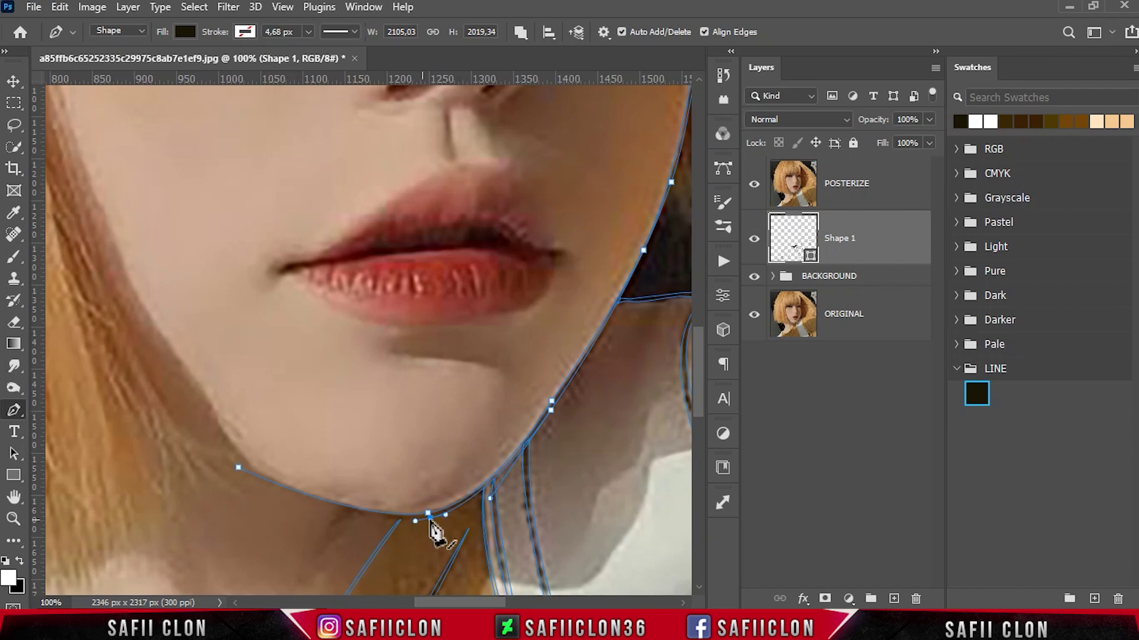
left_click(239, 469, "ctrl")
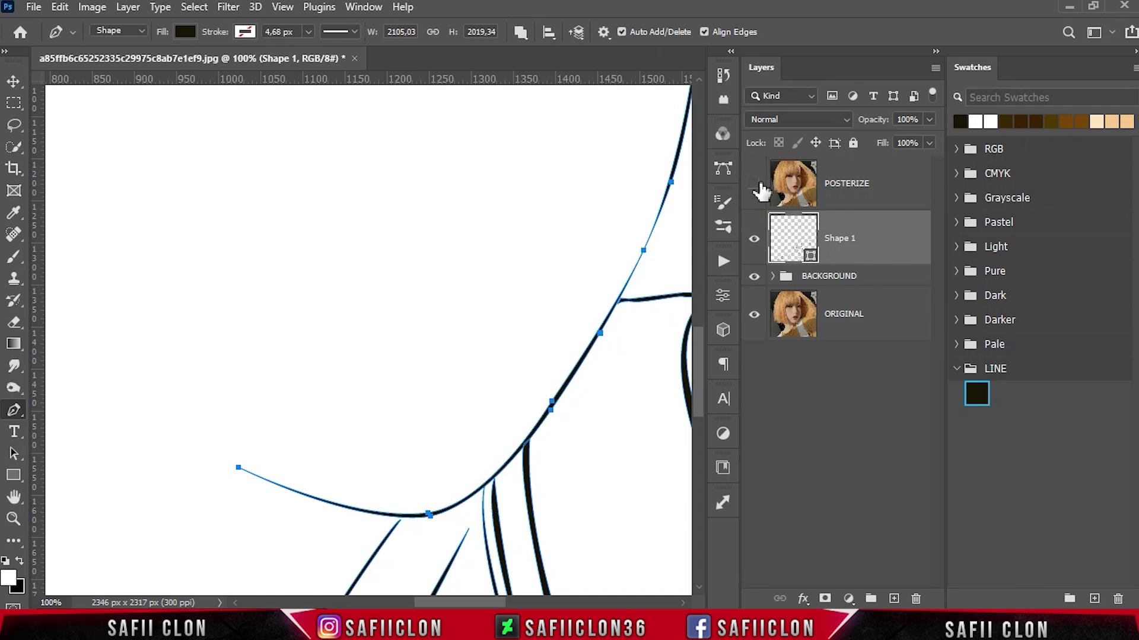
left_click(755, 184)
scroll(528, 469, "up", 5)
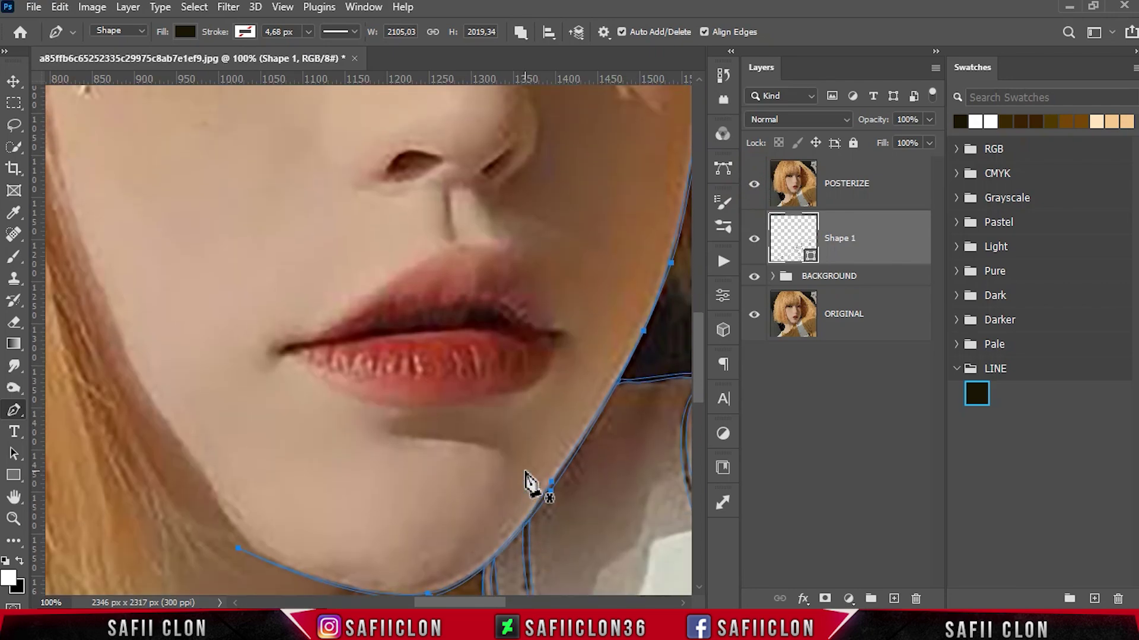
Step: Trace the curved parting of the lips from one mouth corner to the other
left_click(304, 371)
left_click(281, 380)
left_click_drag(431, 358, 571, 363)
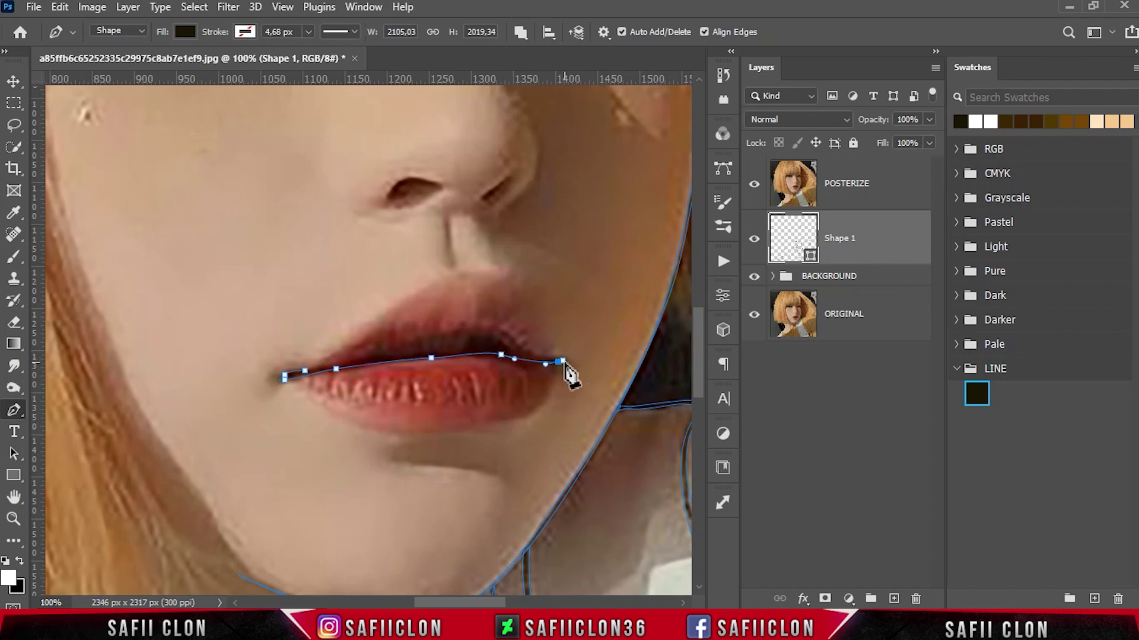
key("ctrl+plus")
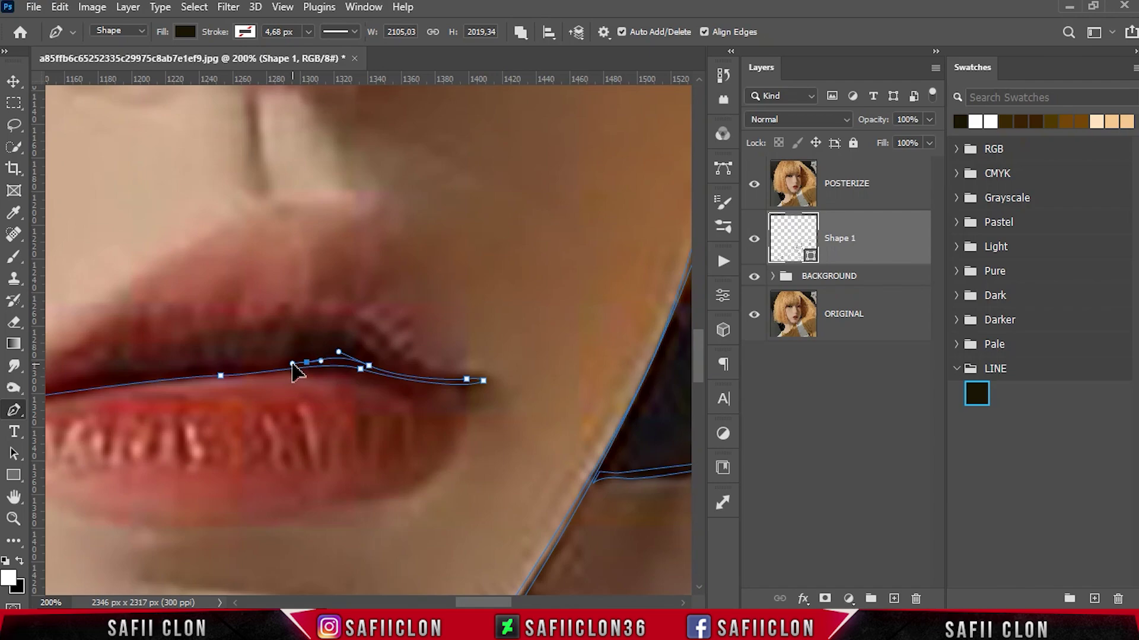
scroll(343, 376, "left", 6)
left_click(279, 418)
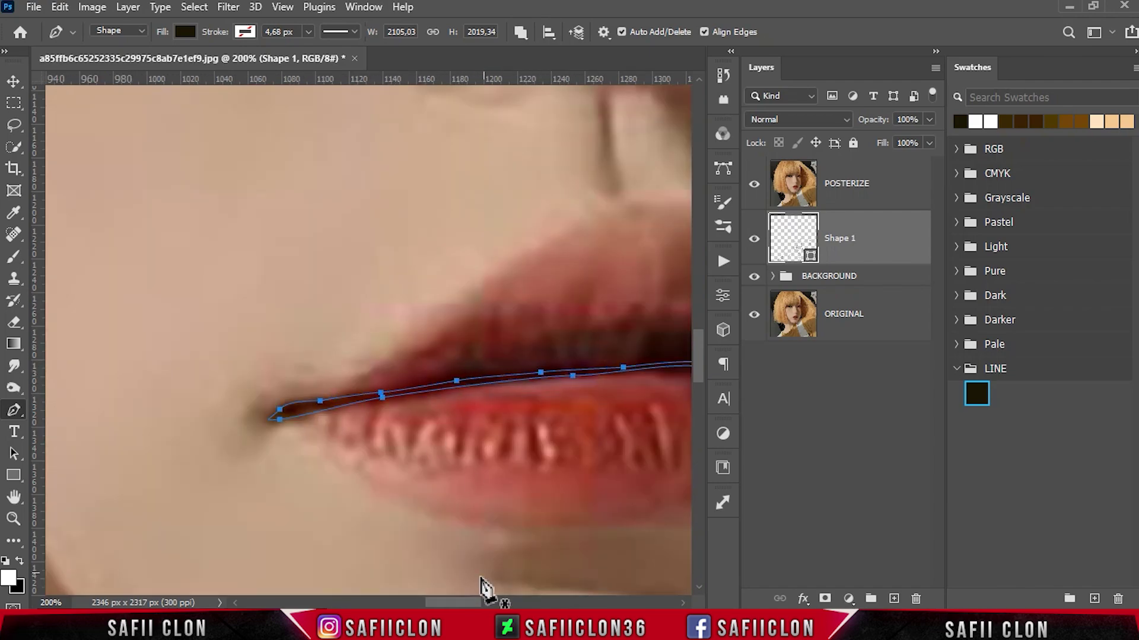
key("ctrl+minus")
Step: Draw a short straight stroke between the nose and upper lip
left_click(405, 285)
left_click(410, 325)
key("Escape")
scroll(415, 344, "up", 1)
Step: Outline the left nostril with a short curved stroke
left_click(400, 293)
left_click_drag(372, 287, 361, 287)
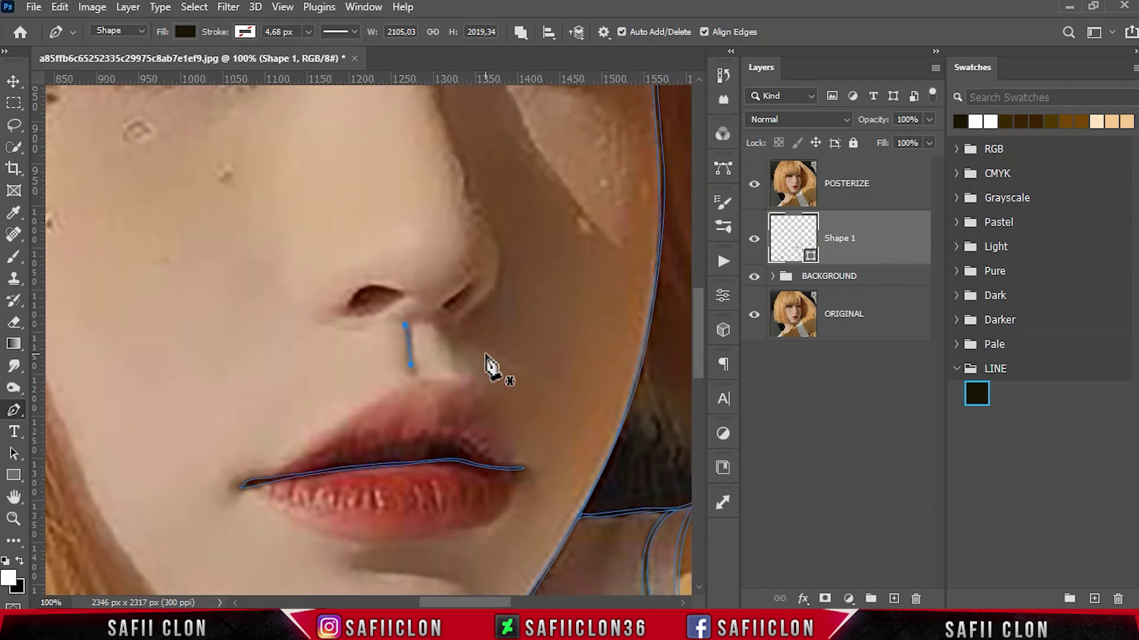
key("Escape")
left_click(445, 306)
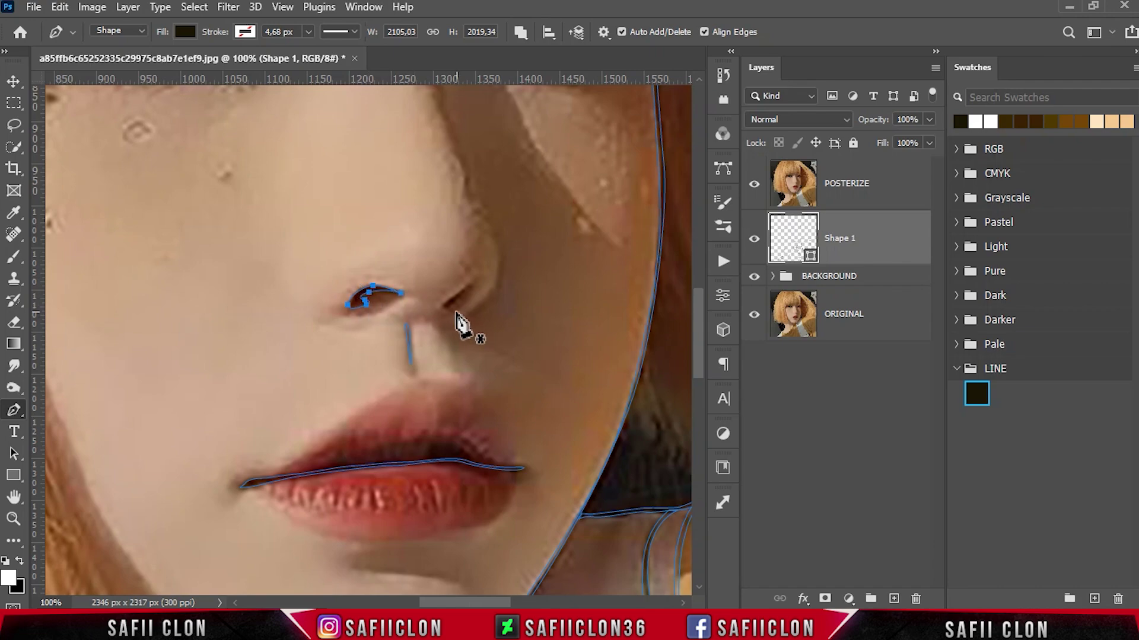
Step: Outline the right nostril with a curved stroke
key("ctrl+plus")
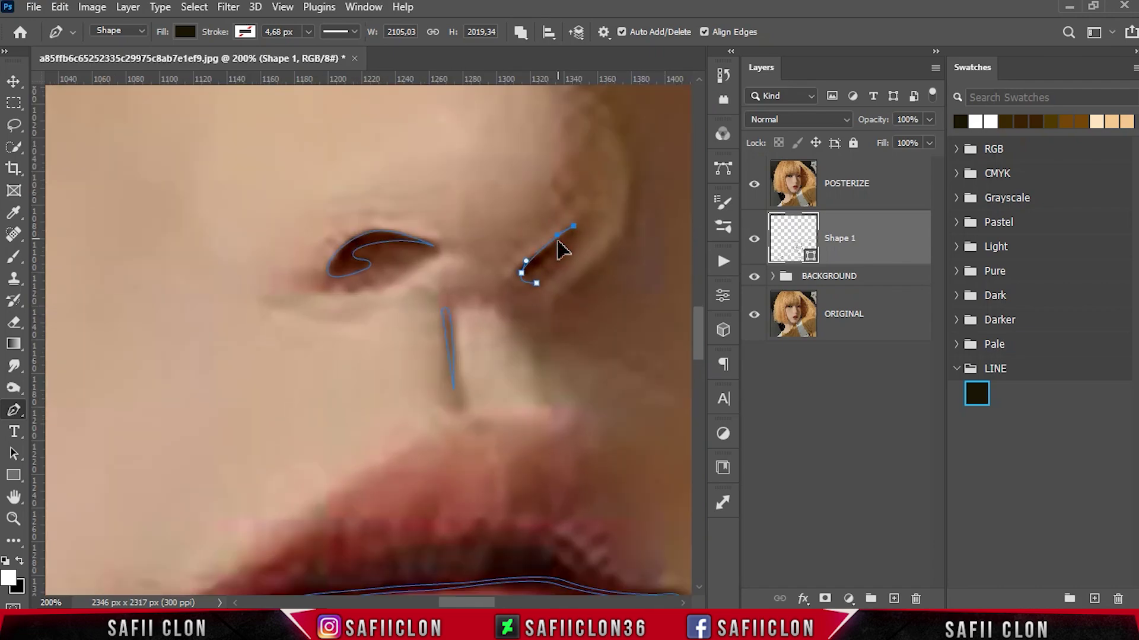
key("ctrl+minus")
scroll(672, 305, "up", 3)
left_click_drag(458, 471, 391, 499)
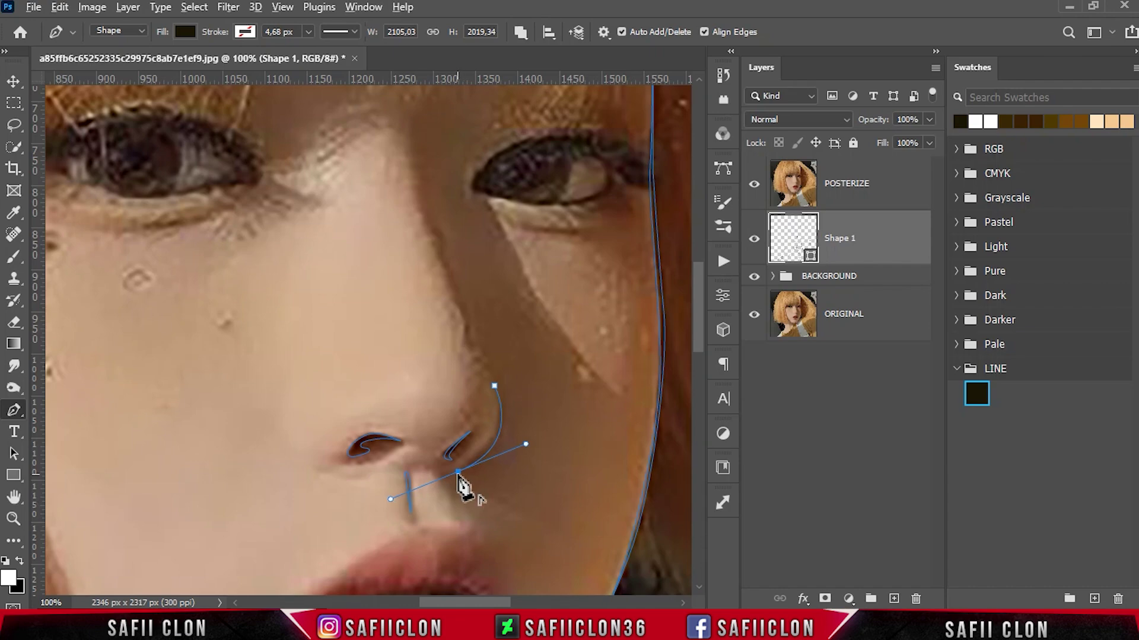
scroll(557, 454, "up", 5)
scroll(224, 391, "left", 3)
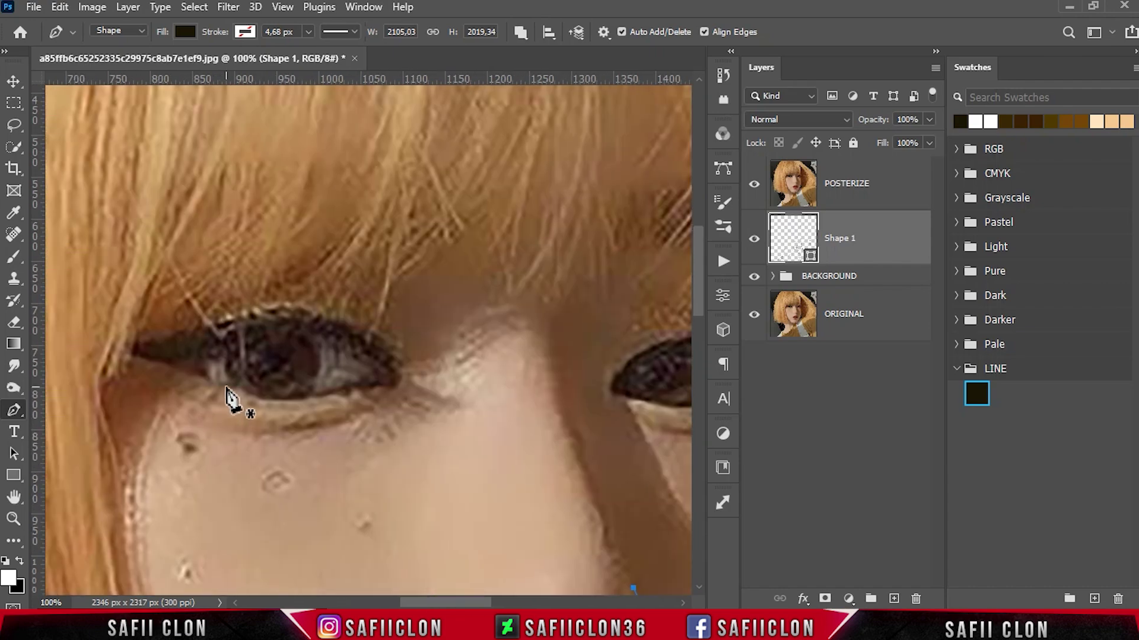
Step: Trace the left eye as a closed curved outline along its upper and lower lids
left_click_drag(398, 374, 406, 406)
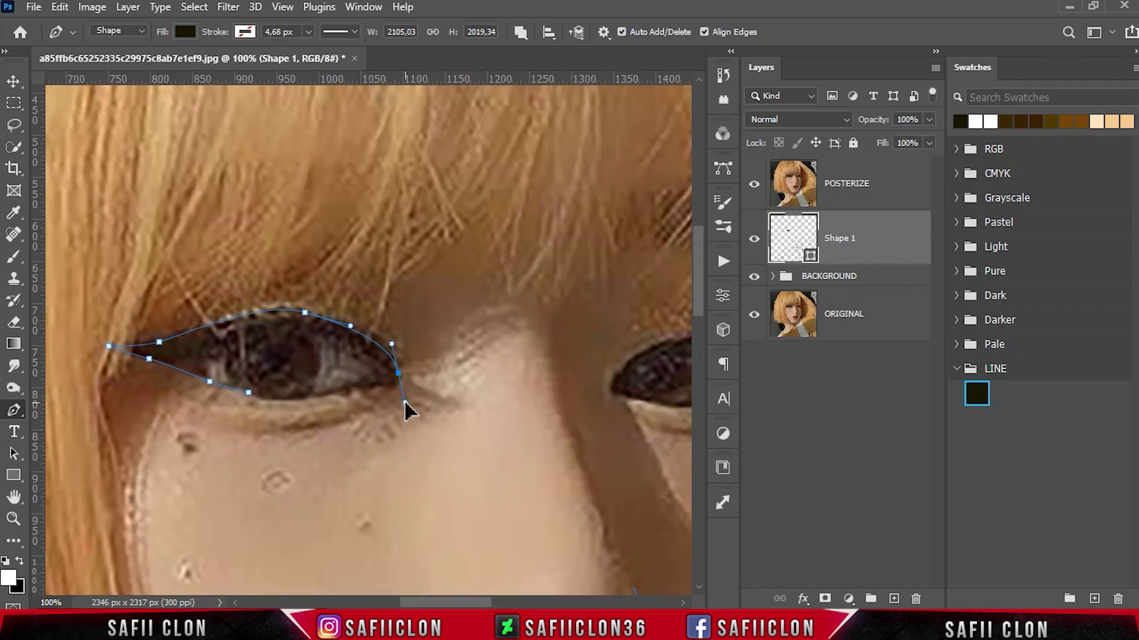
left_click_drag(311, 397, 379, 389)
scroll(392, 392, "up", 1)
left_click_drag(287, 351, 164, 385)
left_click(185, 396)
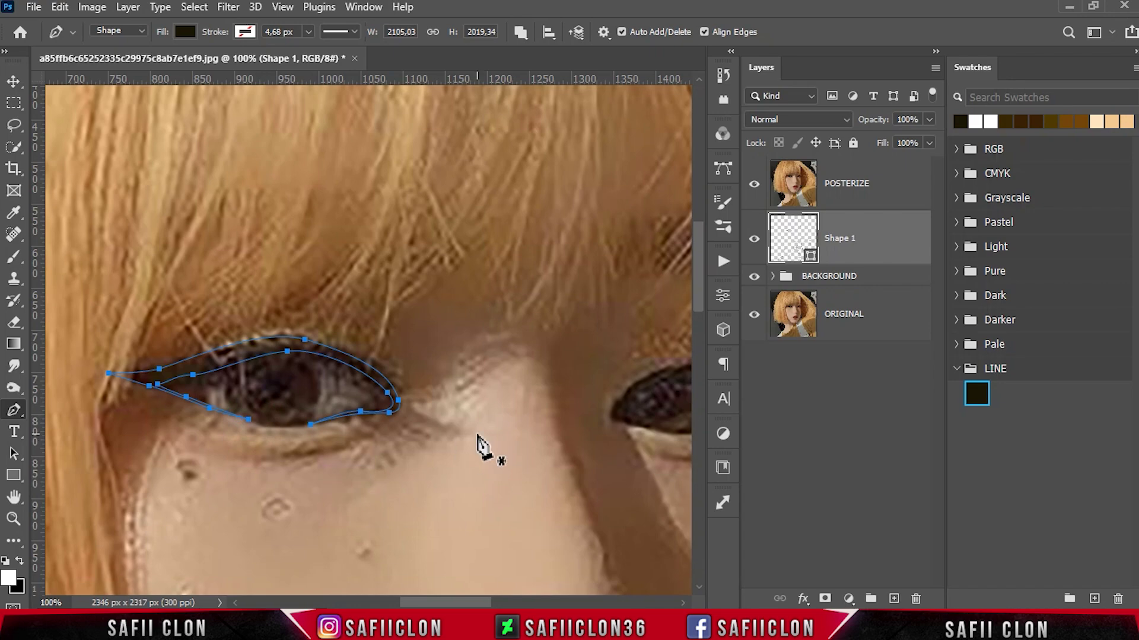
Step: Trace the right eye as a closed almond outline from its corner along both lids
scroll(507, 508, "right", 5)
left_click(387, 432)
left_click_drag(325, 422, 320, 409)
left_click(329, 400)
left_click(511, 406)
mouse_move(424, 364)
left_mouse_down()
mouse_move(456, 369)
mouse_move(462, 404)
left_mouse_up()
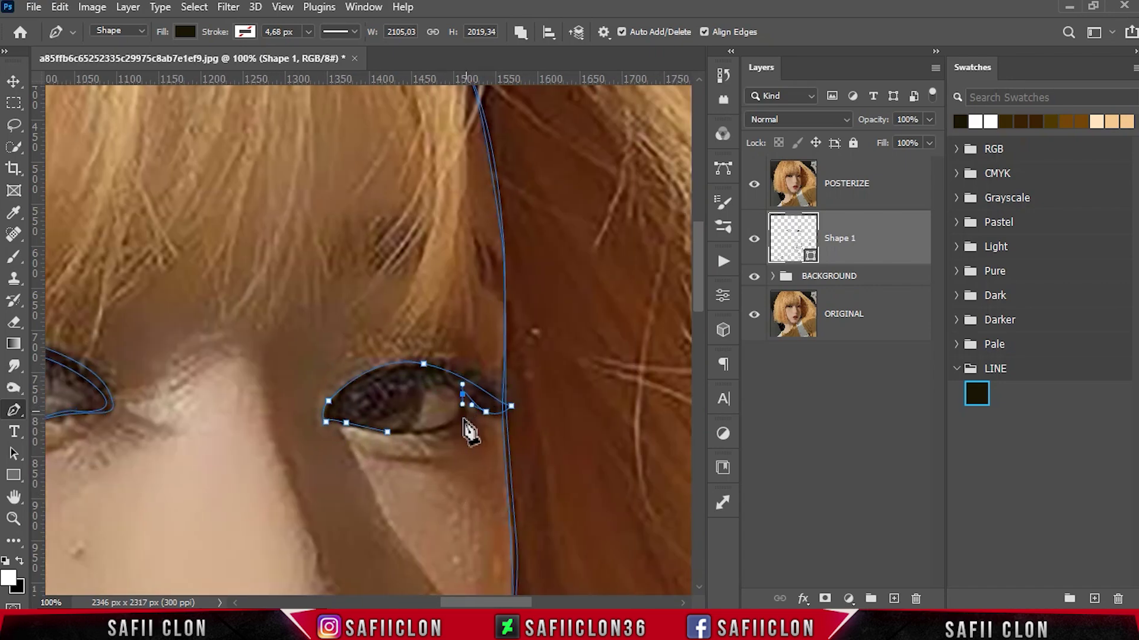
left_click(457, 411)
left_click(443, 380)
left_click(358, 385)
left_click(328, 406)
left_click(326, 421)
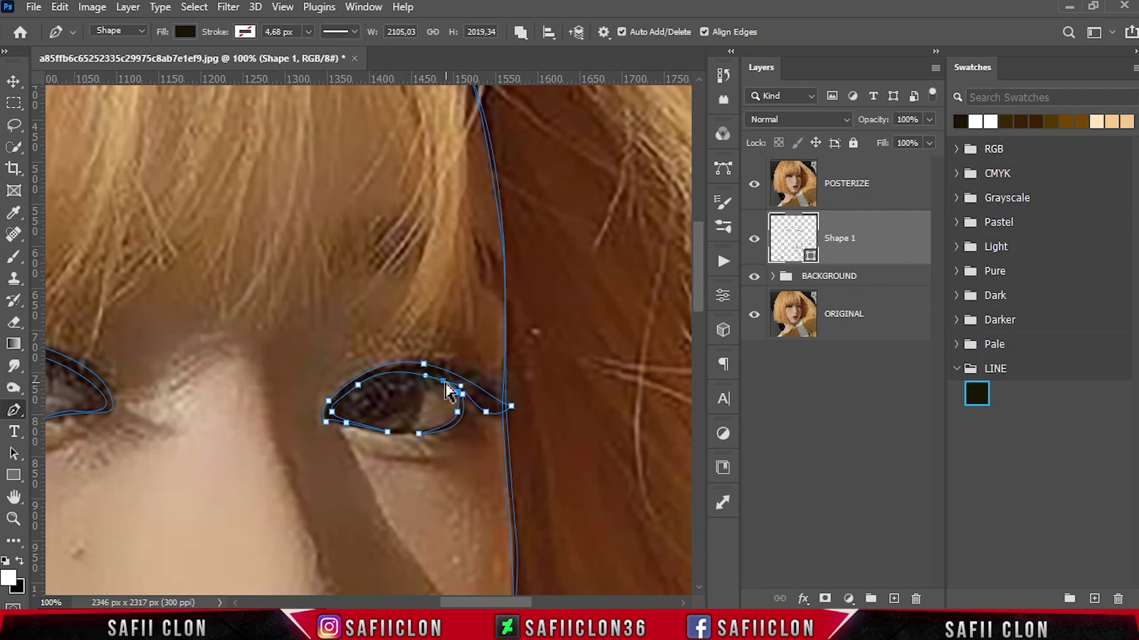
scroll(450, 510, "left", 5)
key("ctrl+minus")
key("ctrl+minus")
key("ctrl+minus")
key("ctrl+minus")
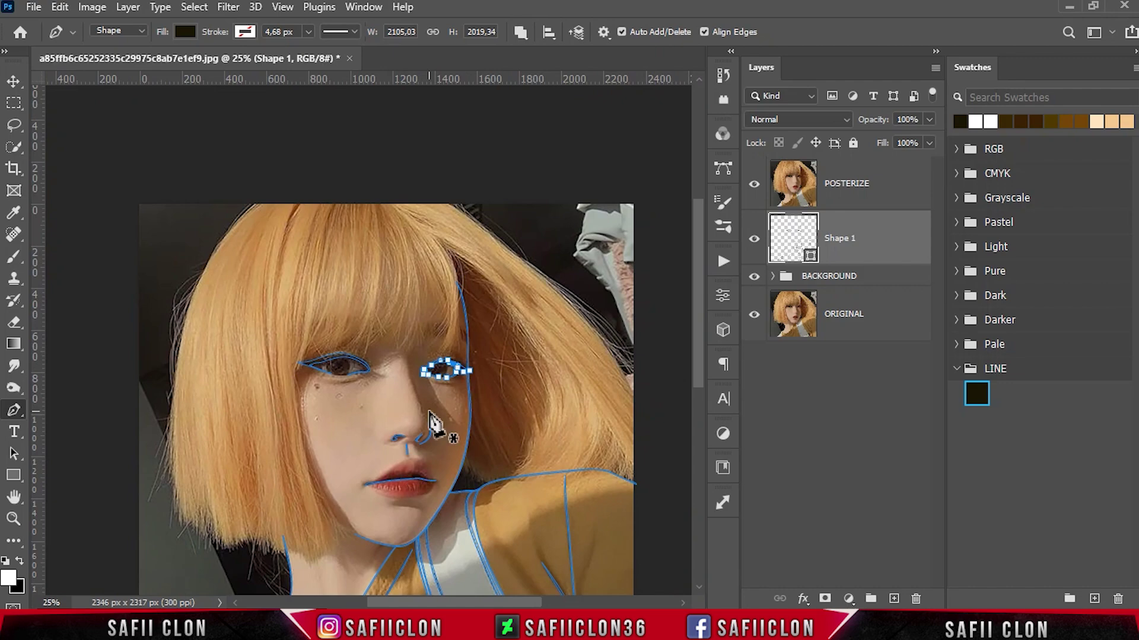
Step: Hide the photo and deselect paths to review the black line art, then show the photo again
scroll(457, 386, "down", 1)
left_click(753, 183)
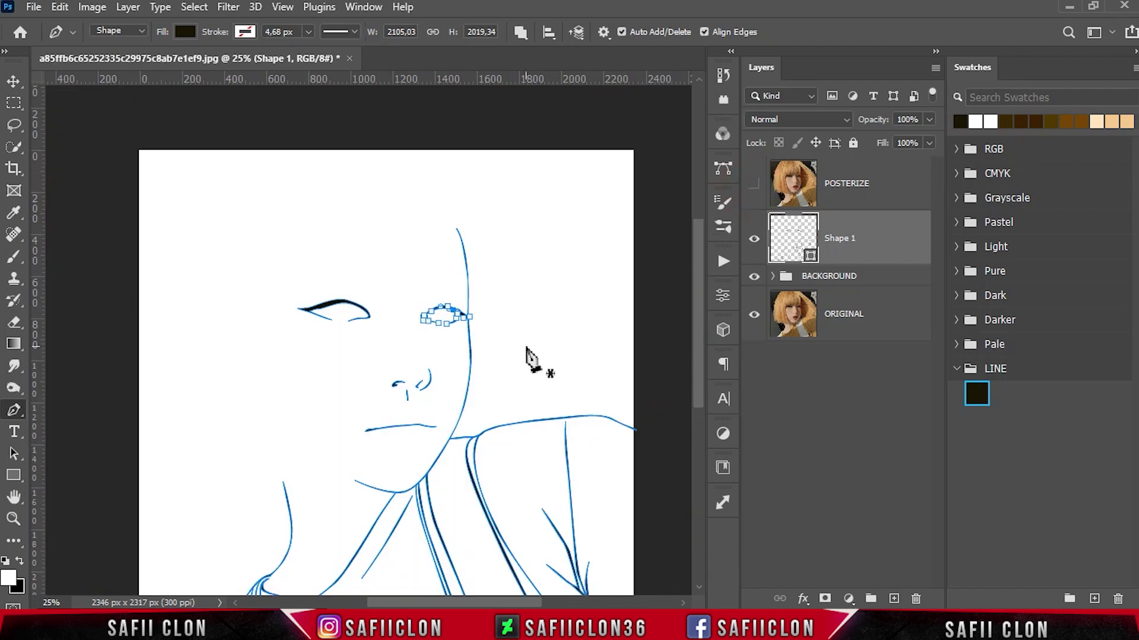
key("Escape")
key("ctrl+minus")
key("ctrl+minus")
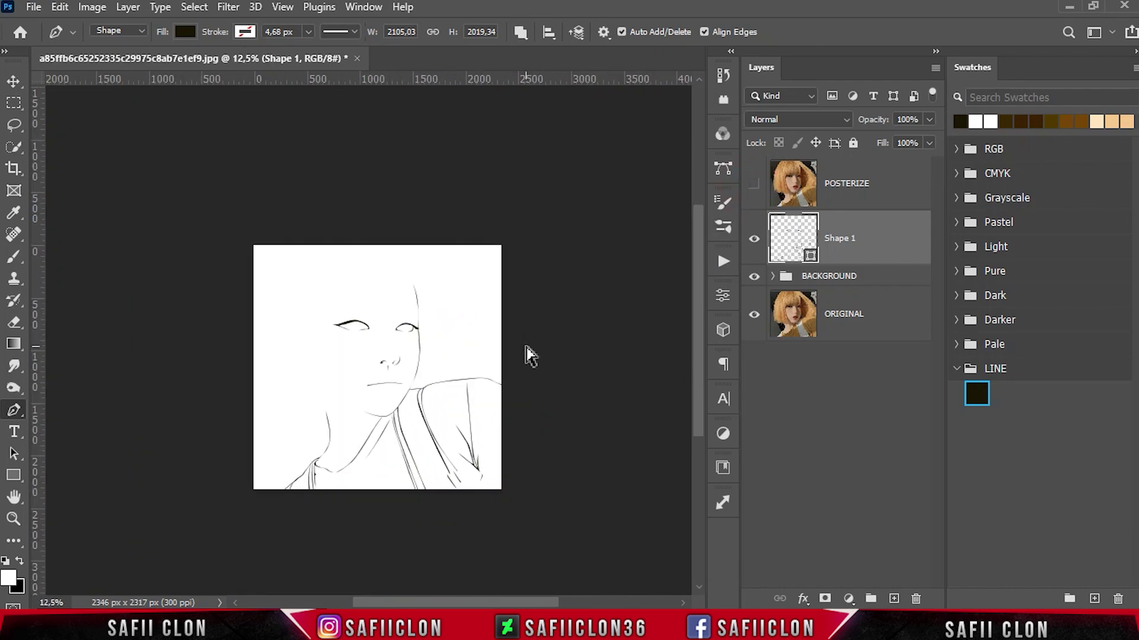
key("ctrl+plus")
key("ctrl+plus")
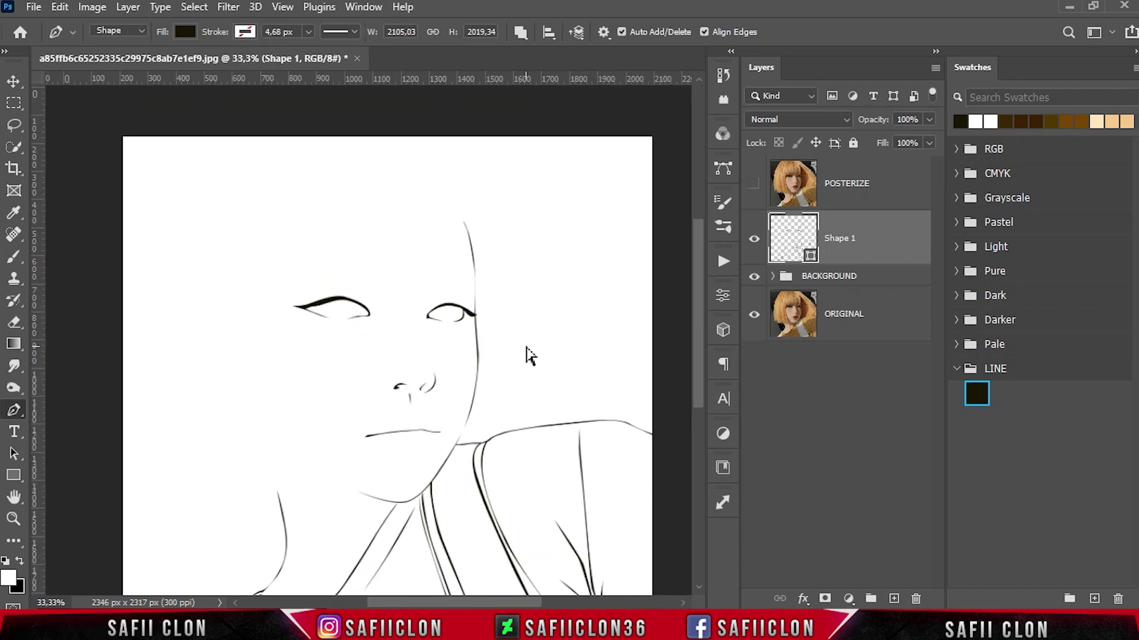
key("ctrl+minus")
scroll(541, 365, "down", 1)
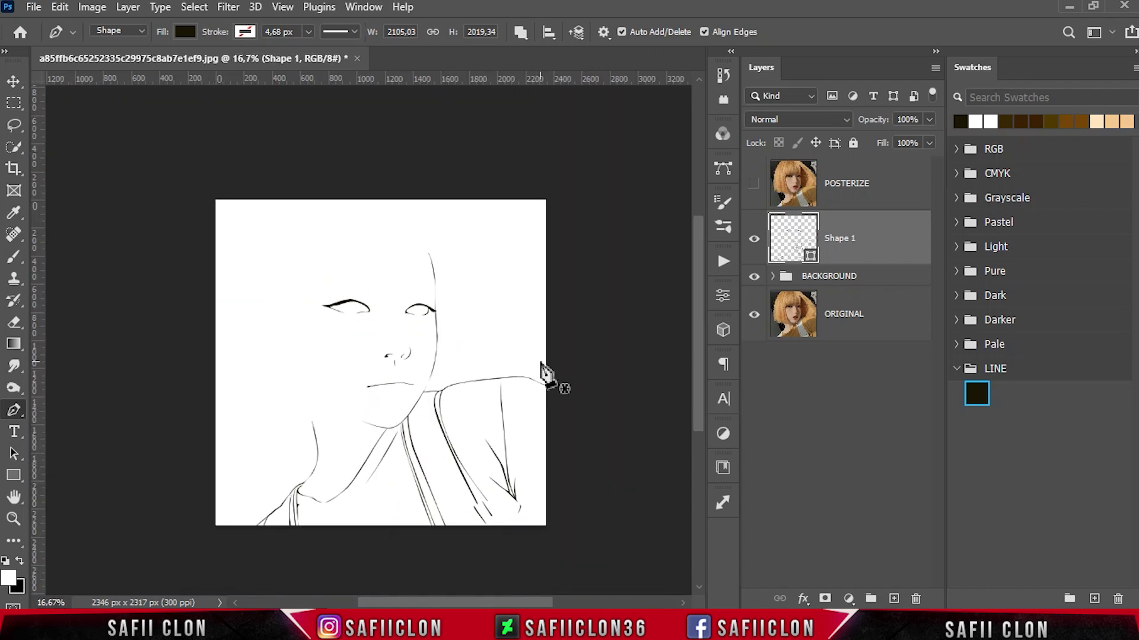
key("ctrl+plus")
scroll(556, 380, "down", 2)
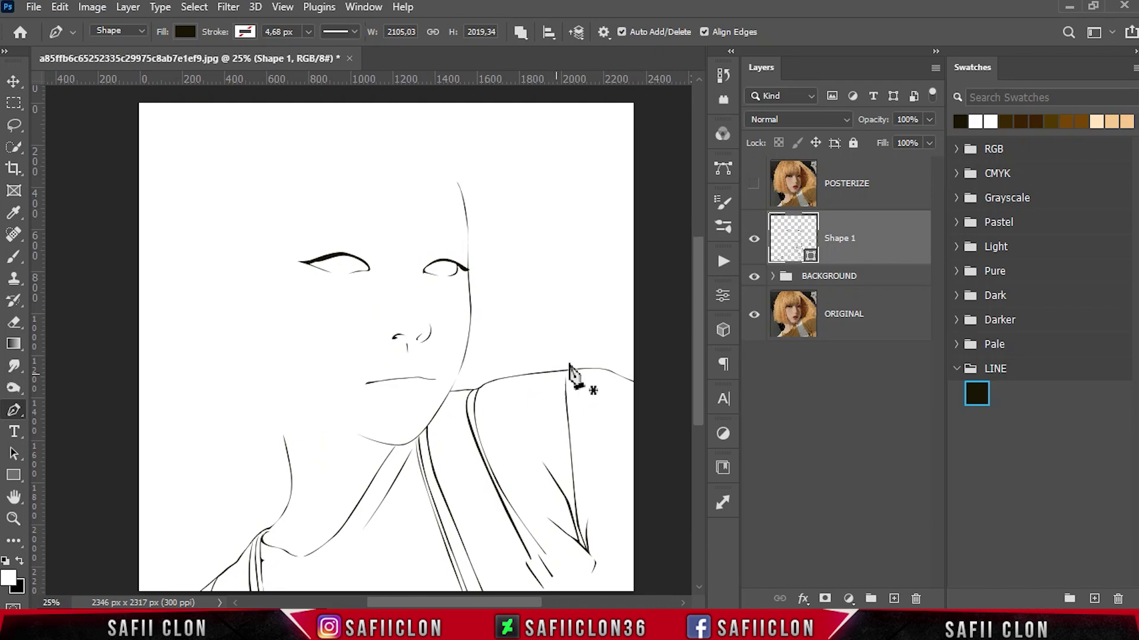
left_click(753, 184)
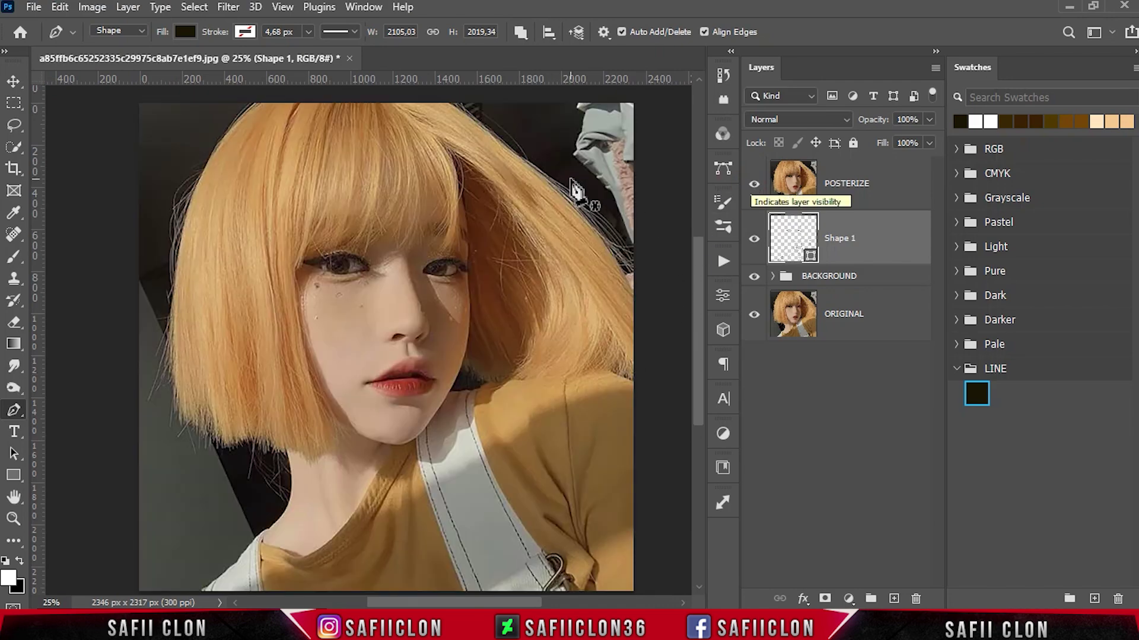
Step: Show Shape 1's paths, confirm New Layer path operation, and place a first point atop the fringe
key("ctrl+h")
left_click(522, 33)
left_click(548, 48)
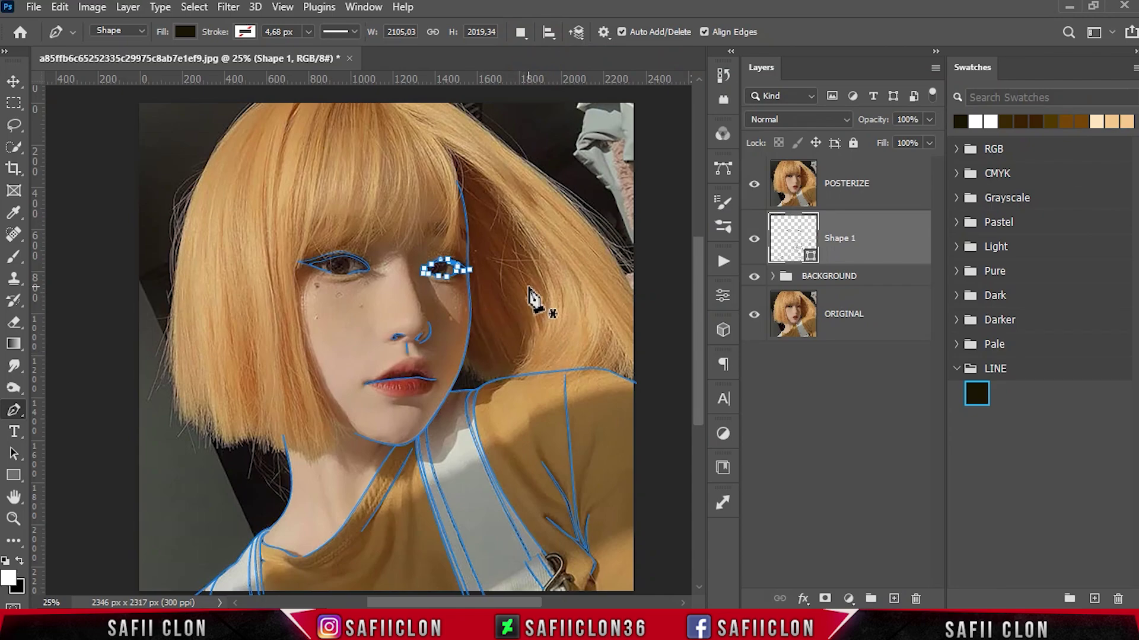
key("ctrl+plus")
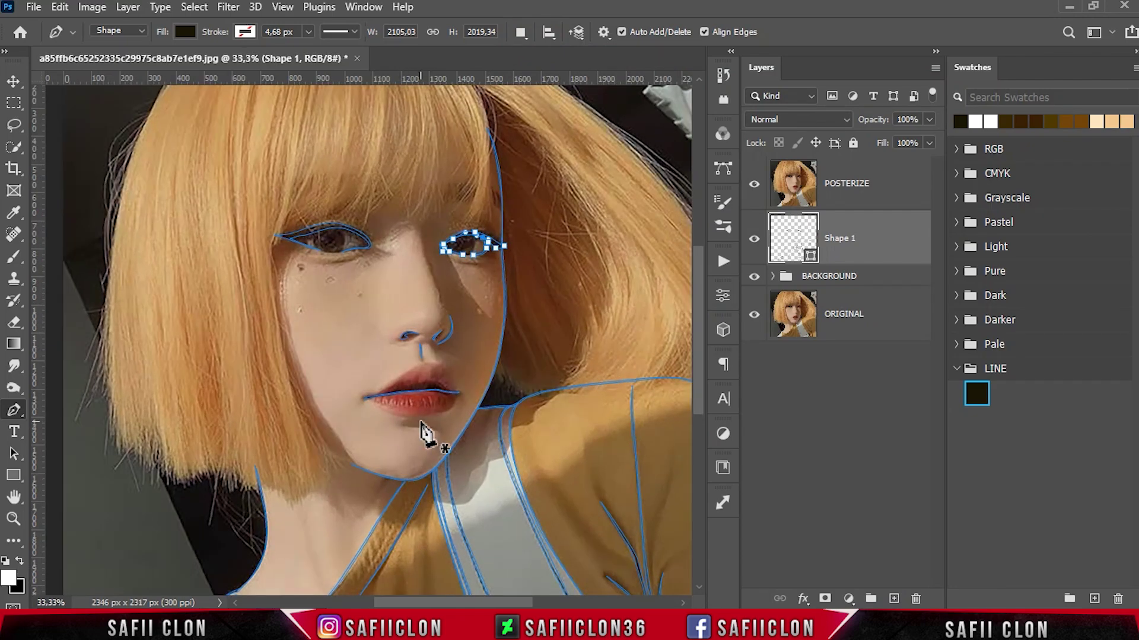
scroll(449, 466, "up", 3)
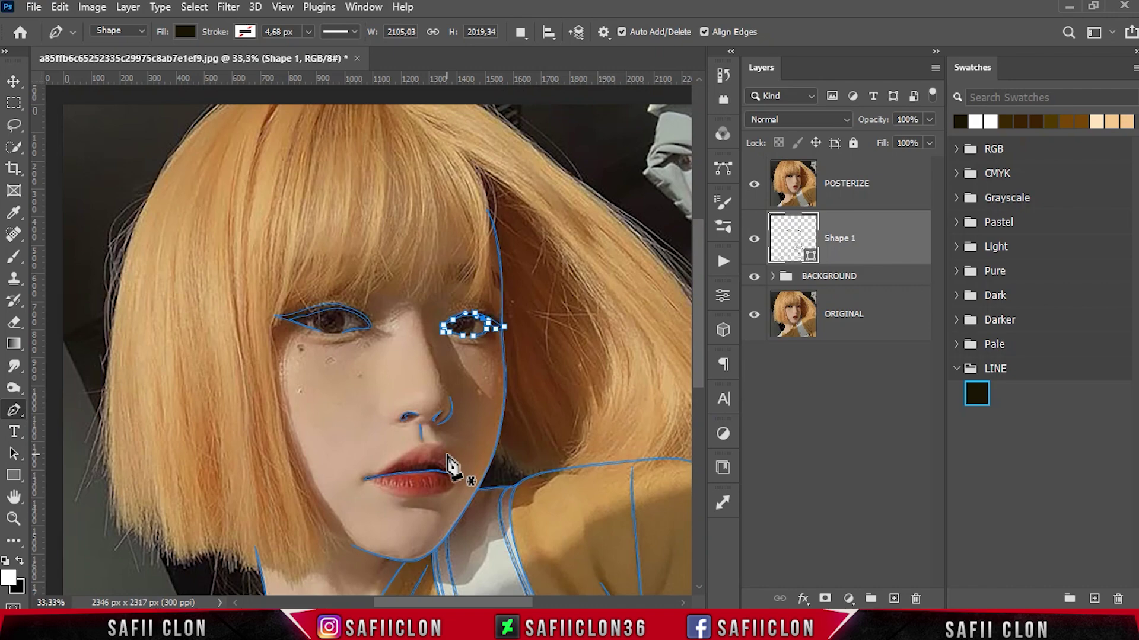
left_click(436, 196)
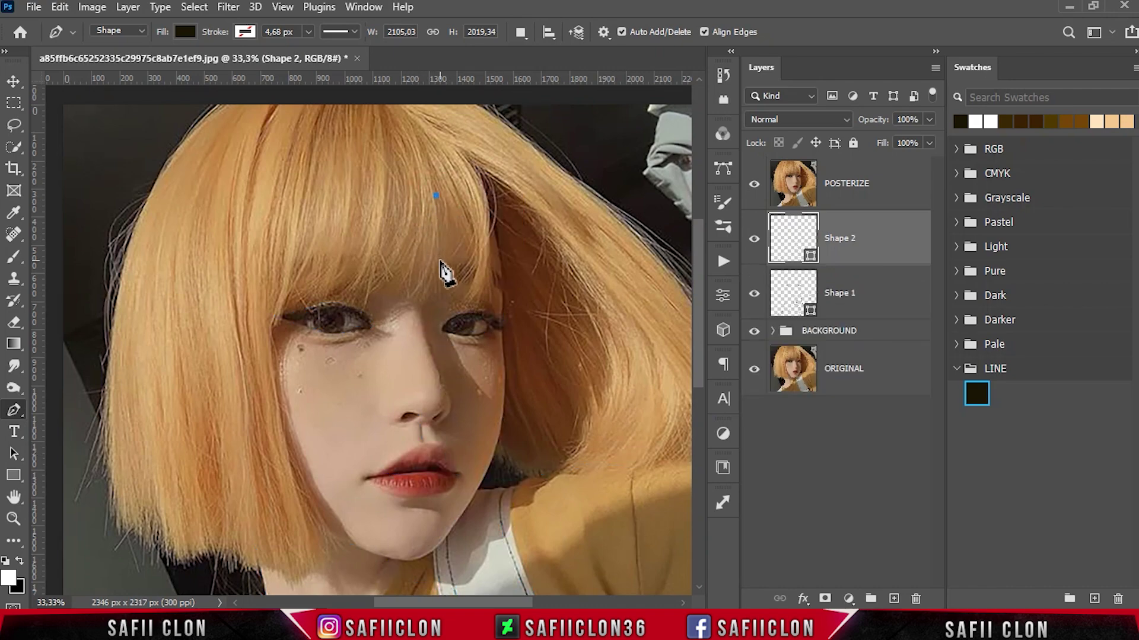
Step: Draw the first fringe strand curving down toward the eyebrows with a sharp tip and back up
left_click_drag(428, 301, 410, 326)
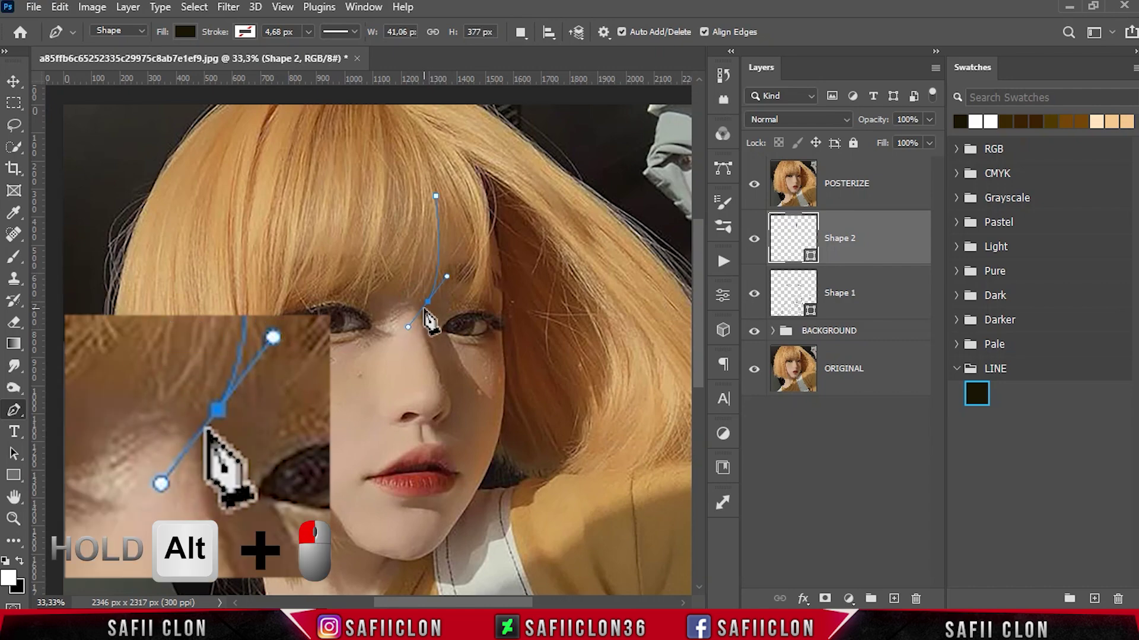
left_click(428, 303, "alt")
key("ctrl+plus")
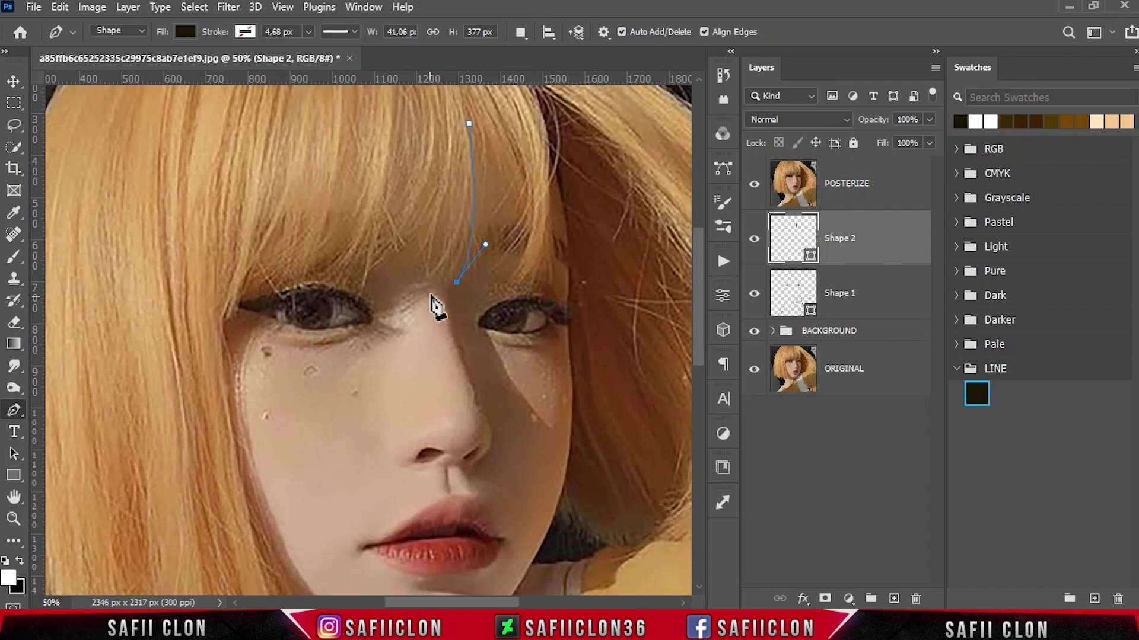
left_click_drag(469, 182, 461, 114)
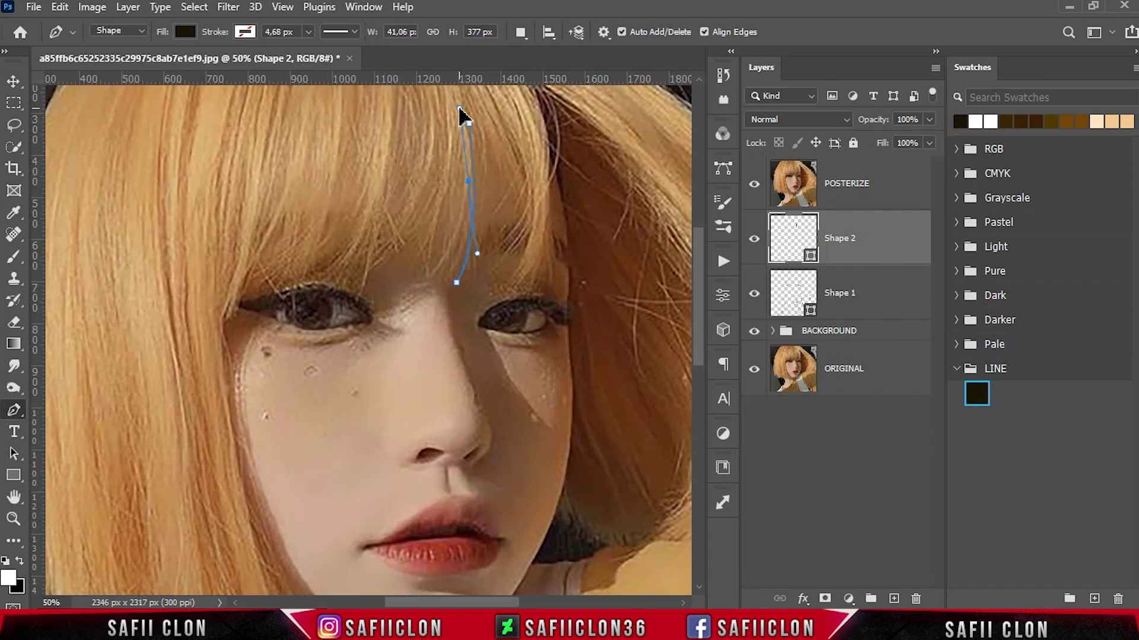
left_click(469, 181)
mouse_move(442, 288)
left_mouse_down()
mouse_move(407, 319)
mouse_move(414, 304)
left_mouse_up()
left_click(461, 214)
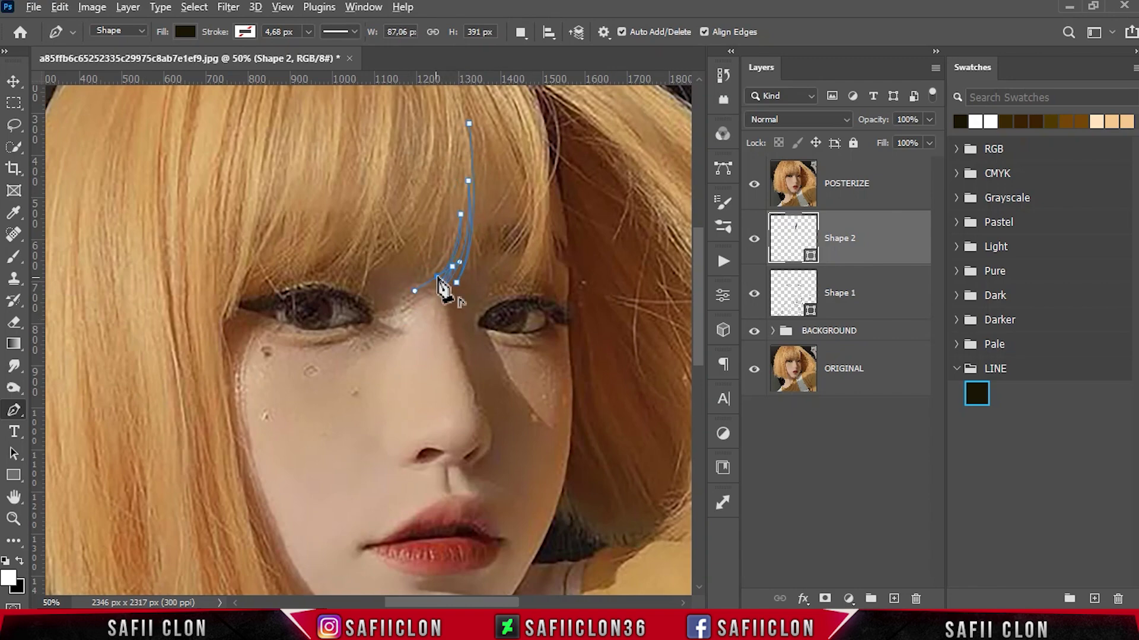
scroll(451, 225, "up", 1)
left_click(454, 231)
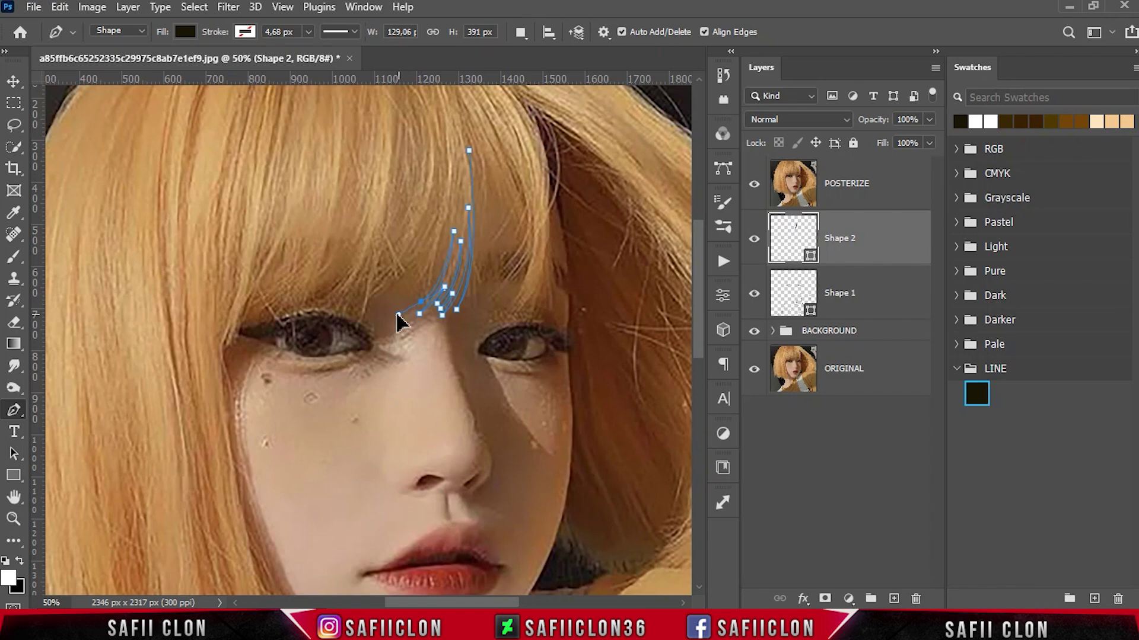
scroll(439, 237, "up", 2)
Step: Add another strand segment to the fringe, undoing the misplaced stray points
left_click(410, 372)
left_click_drag(428, 297, 427, 325)
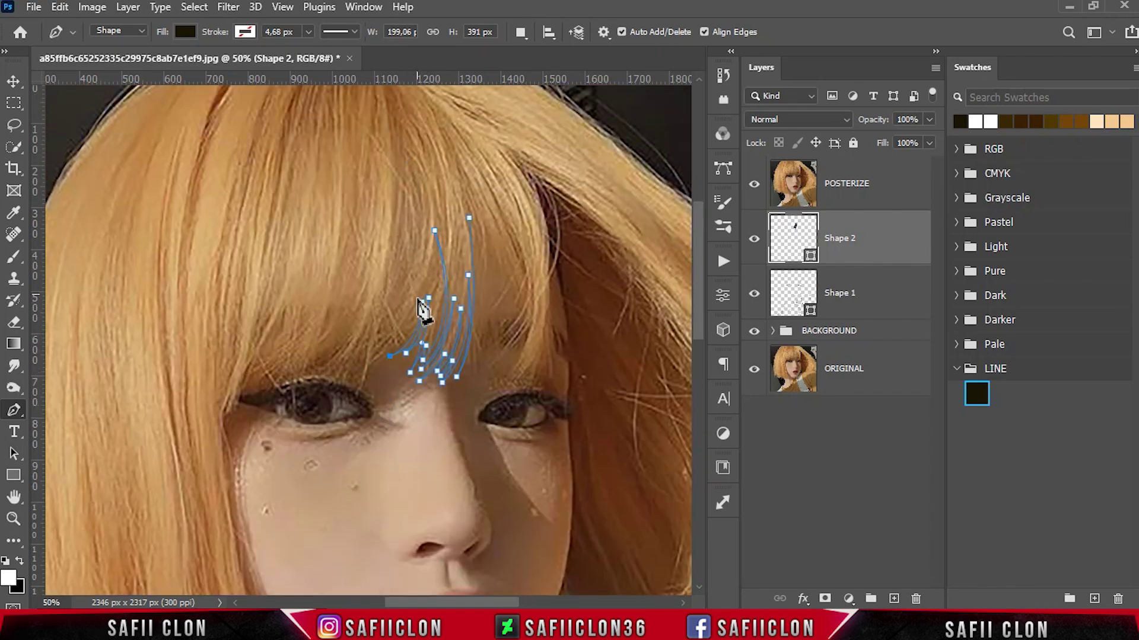
scroll(402, 368, "up", 2)
scroll(391, 382, "up", 2)
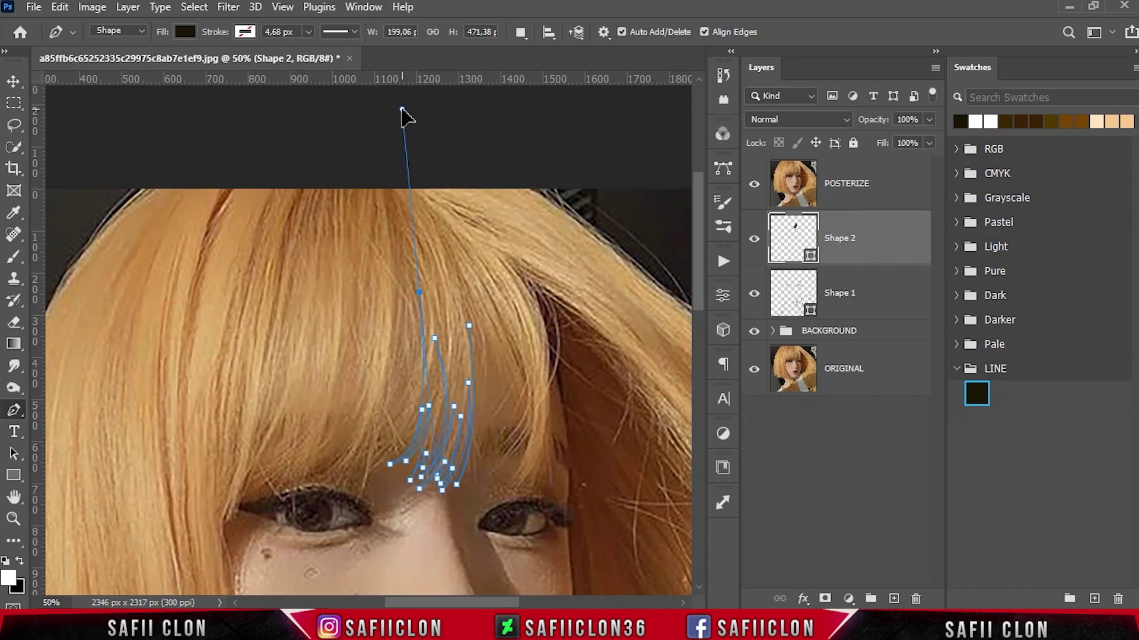
left_click(389, 463)
left_click(370, 473)
key("ctrl+z")
left_click(403, 425)
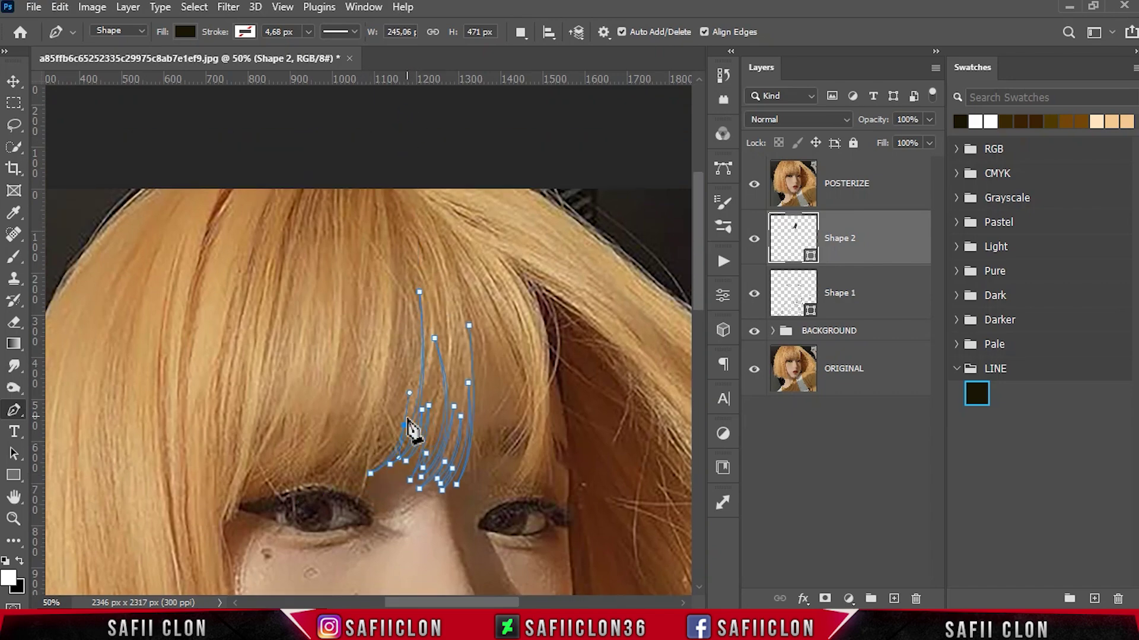
key("ctrl+z")
Step: Draw curved fringe strands down beside the eye with sharp tips running back up
left_click_drag(336, 487, 249, 522)
left_click(393, 342)
left_click(363, 442)
left_click(297, 482)
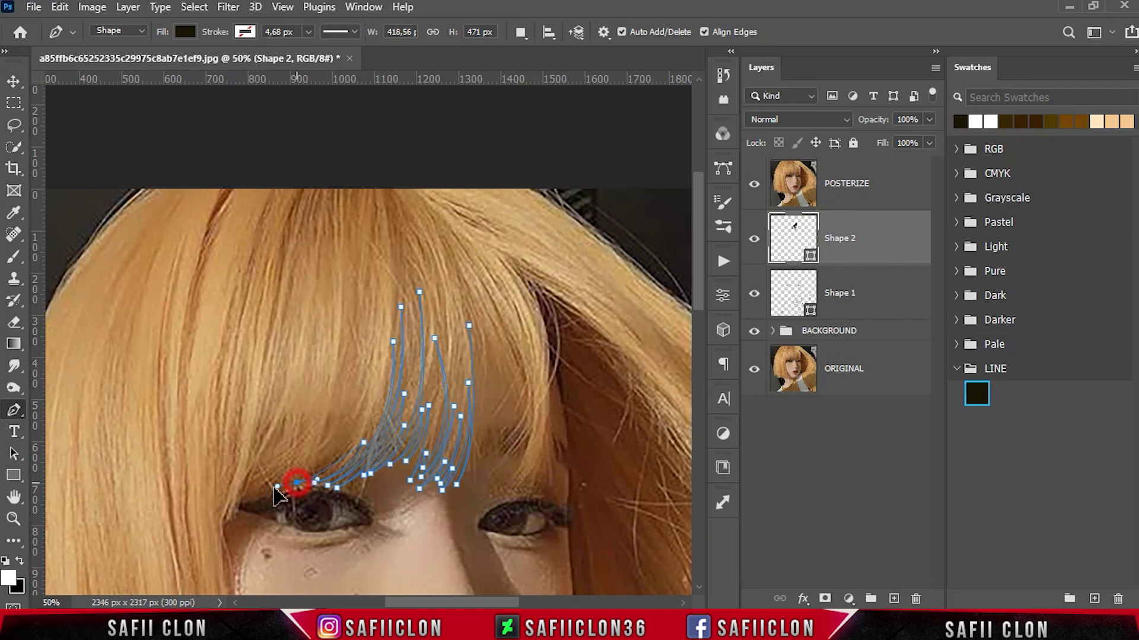
left_click(375, 325)
left_click_drag(270, 486, 148, 522)
mouse_move(370, 357)
left_mouse_down()
mouse_move(371, 297)
mouse_move(325, 115)
left_mouse_up()
left_click(268, 486)
Step: Add more curved strands further left, ending at the fringe's lower-left end
left_click_drag(268, 486, 106, 529)
left_click(343, 397)
left_click(246, 487)
left_click(306, 386)
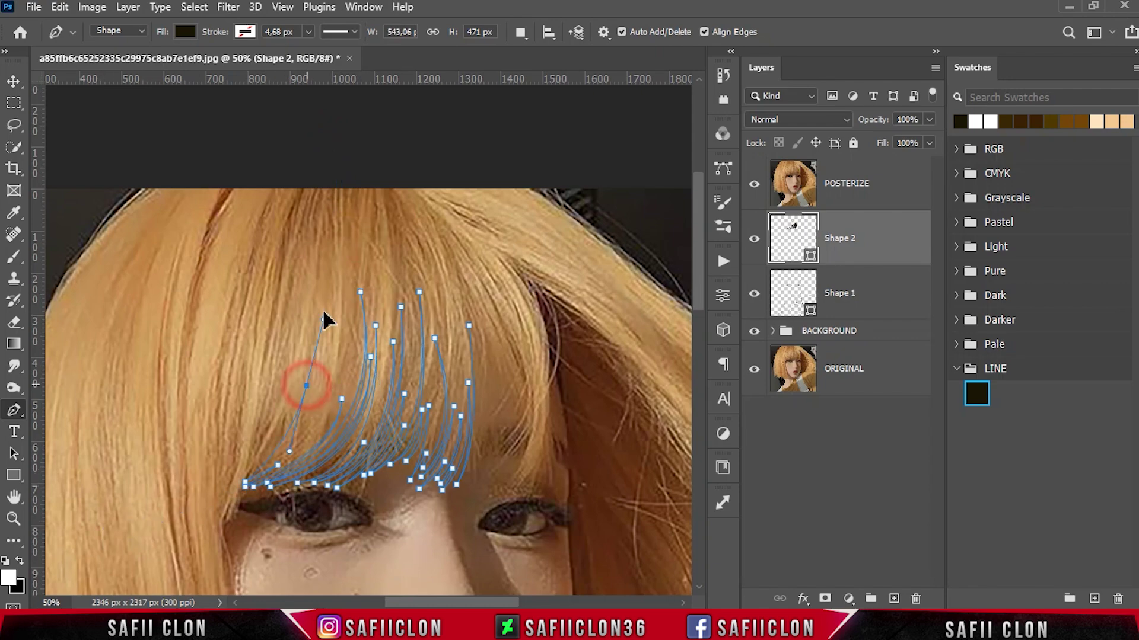
left_click_drag(208, 497, 261, 468)
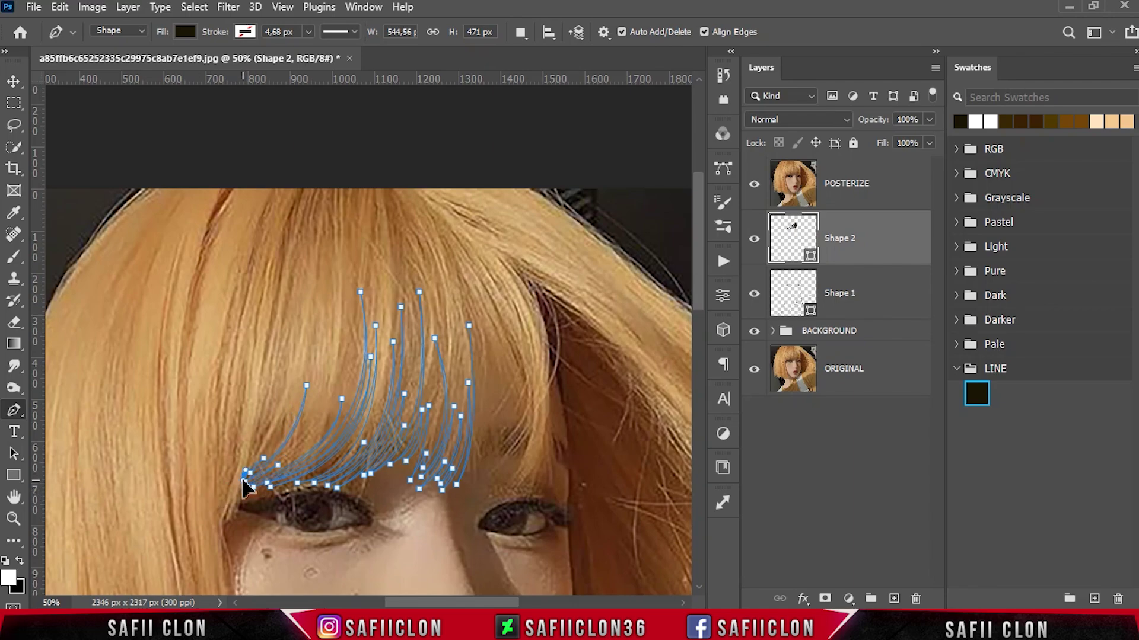
key("ctrl+plus")
scroll(204, 469, "down", 2)
left_click_drag(188, 474, 195, 454)
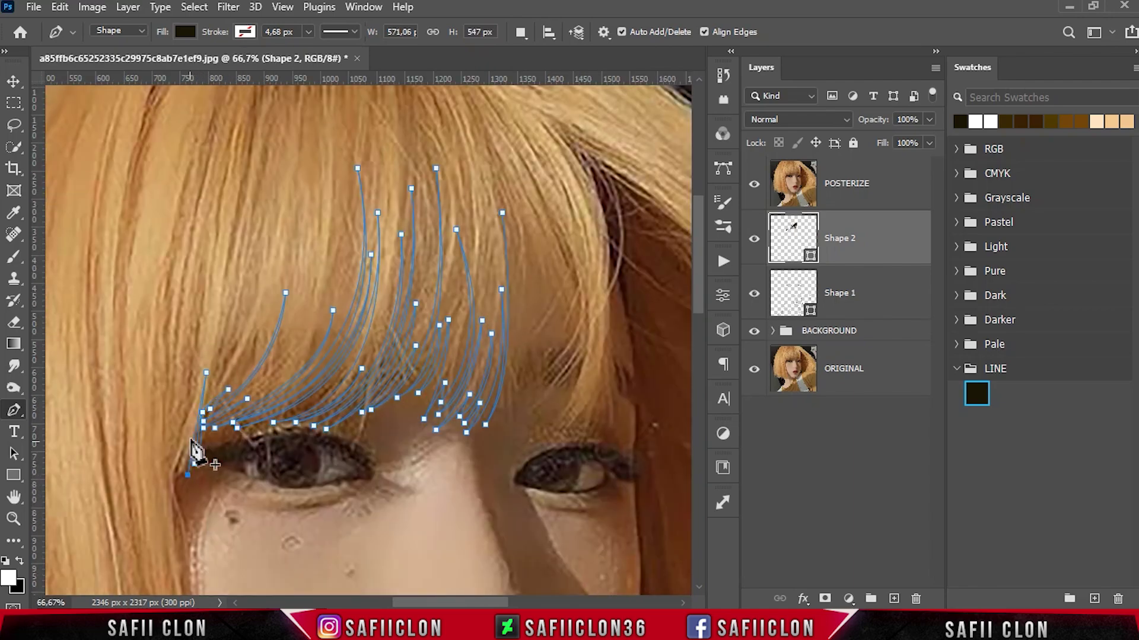
Step: Extend the Shape 2 hair outline down the side of the face toward the neck
scroll(178, 495, "down", 2)
left_click_drag(195, 511, 194, 559)
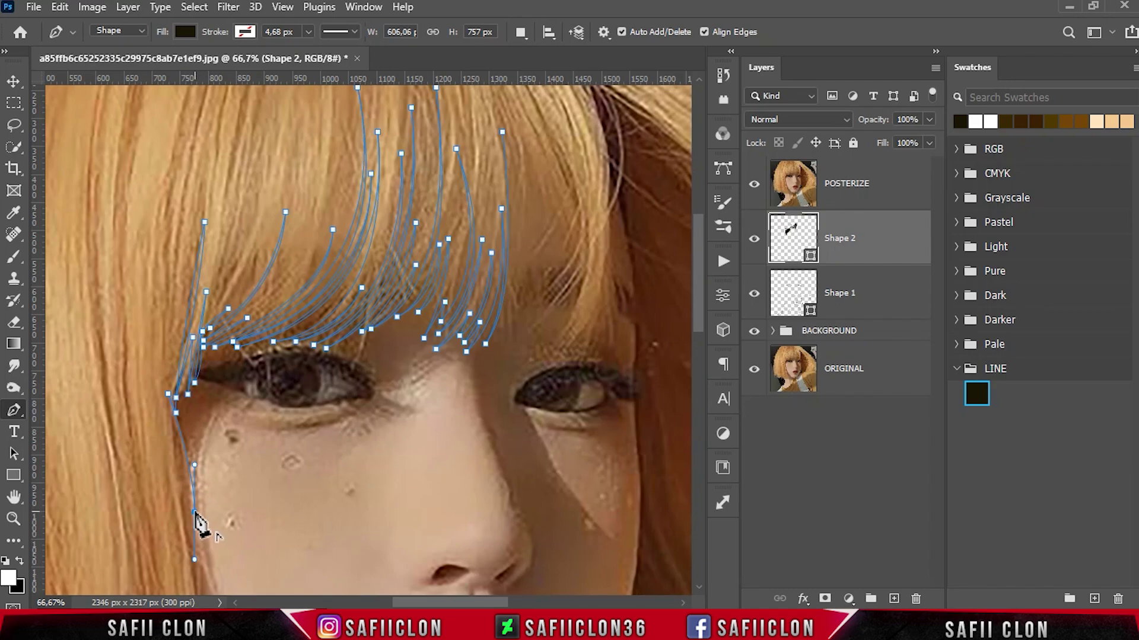
scroll(178, 409, "down", 5)
left_click_drag(191, 384, 207, 396)
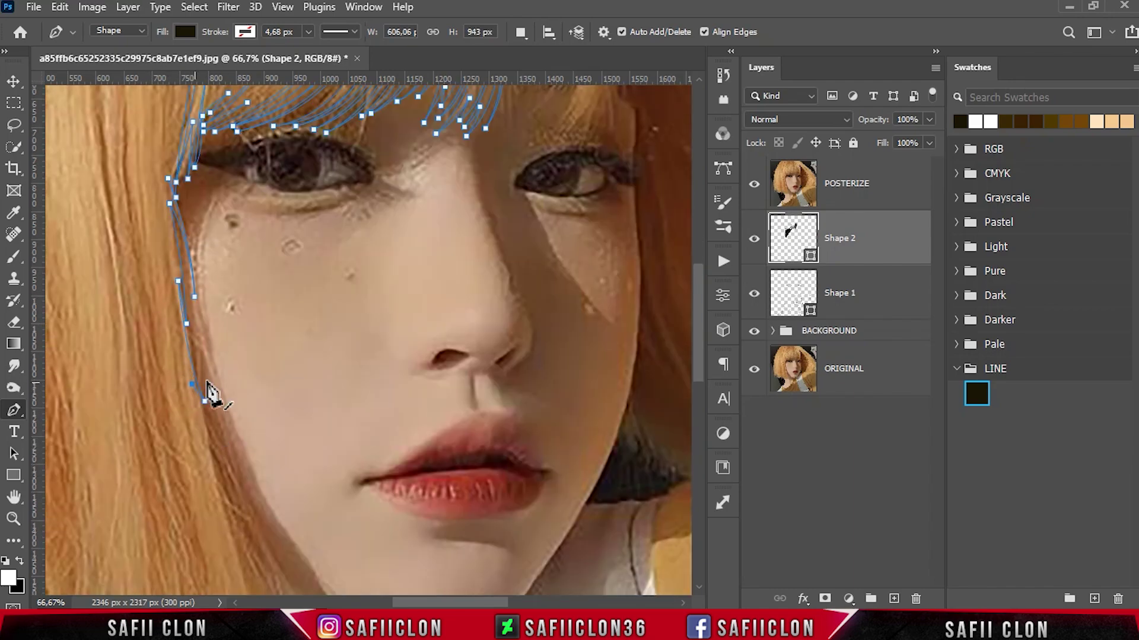
scroll(208, 396, "down", 4)
mouse_move(300, 369)
left_mouse_down()
mouse_move(367, 418)
mouse_move(361, 431)
left_mouse_up()
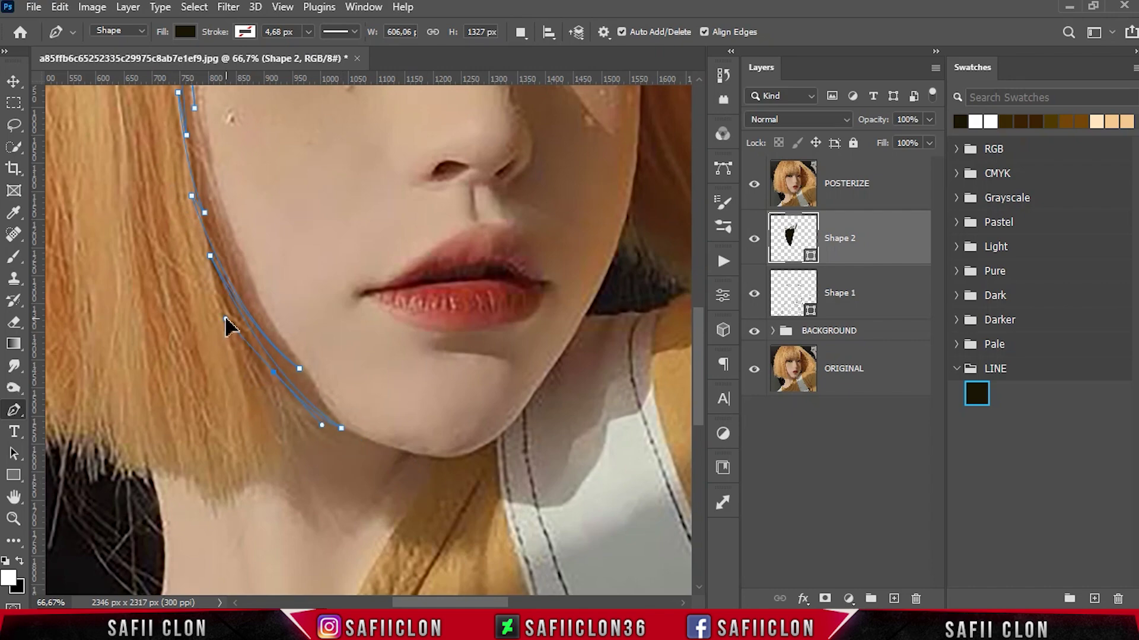
mouse_move(297, 422)
left_mouse_down()
mouse_move(319, 452)
mouse_move(296, 498)
left_mouse_up()
left_click(273, 496)
Step: Add a point near the jaw and pointed strand tips at the hair ends
left_click(206, 369)
scroll(217, 384, "left", 5)
left_click(374, 508)
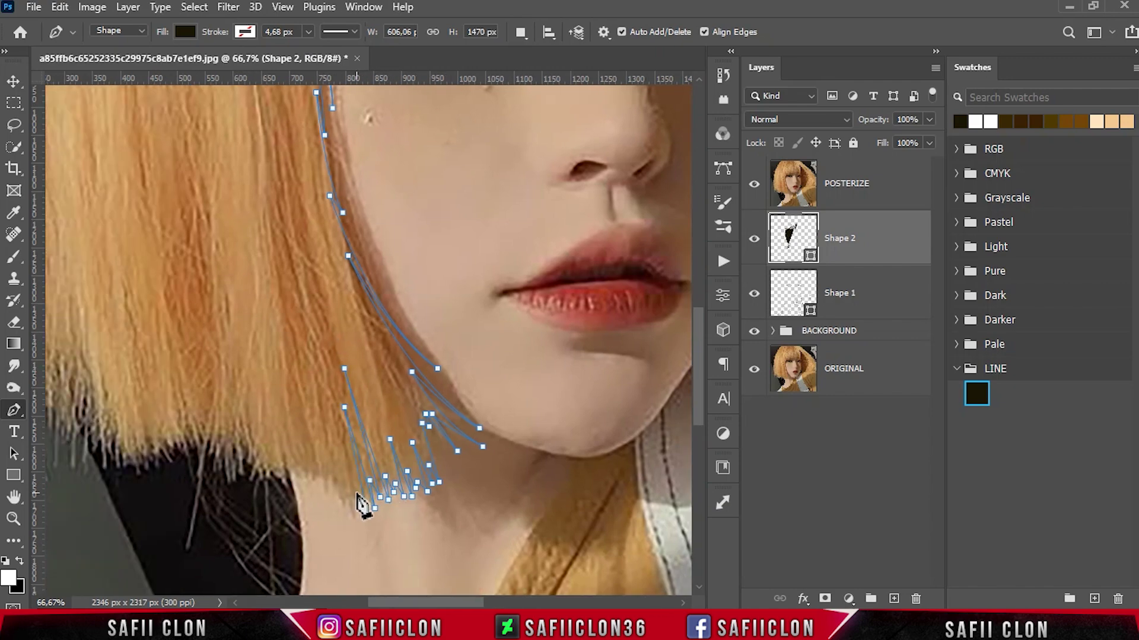
left_click(317, 369)
left_click(338, 492)
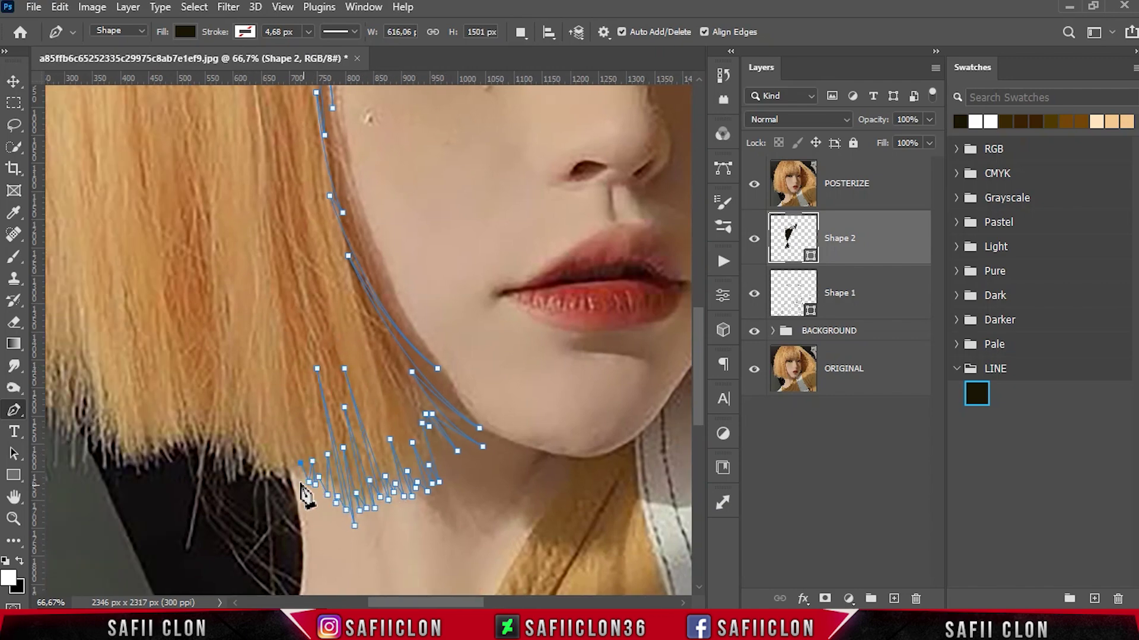
left_click_drag(456, 603, 430, 602)
left_click(421, 424)
left_click(449, 518)
left_click(414, 422)
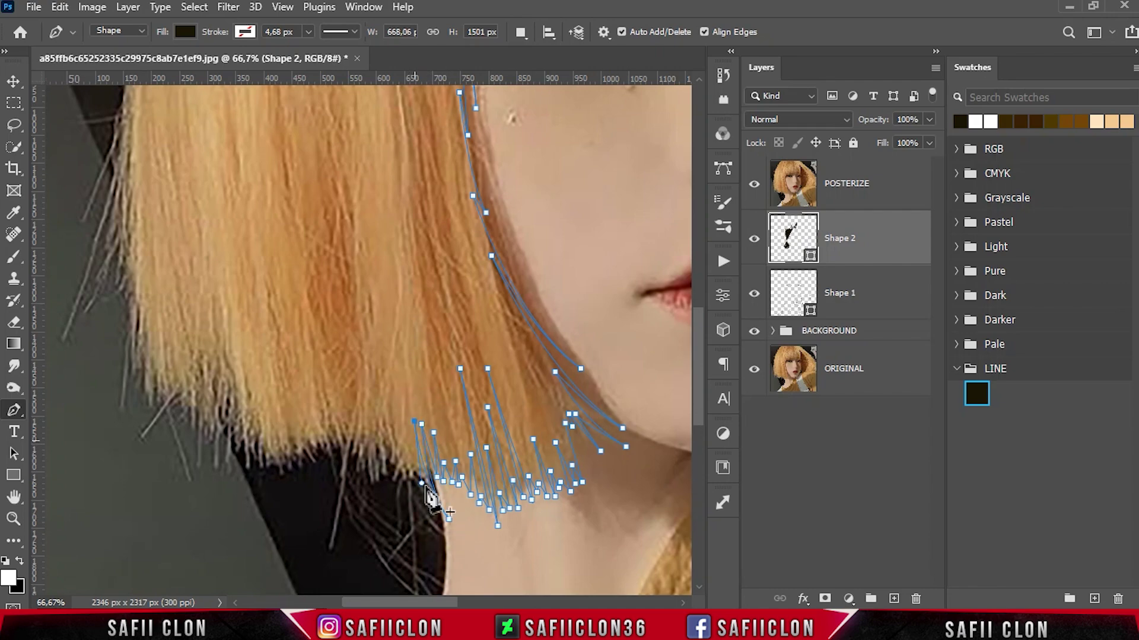
Step: Zigzag strands from the hair tips upward and back down to the hair end
left_click(415, 483)
left_click(396, 442)
left_click(382, 419)
left_click(378, 372)
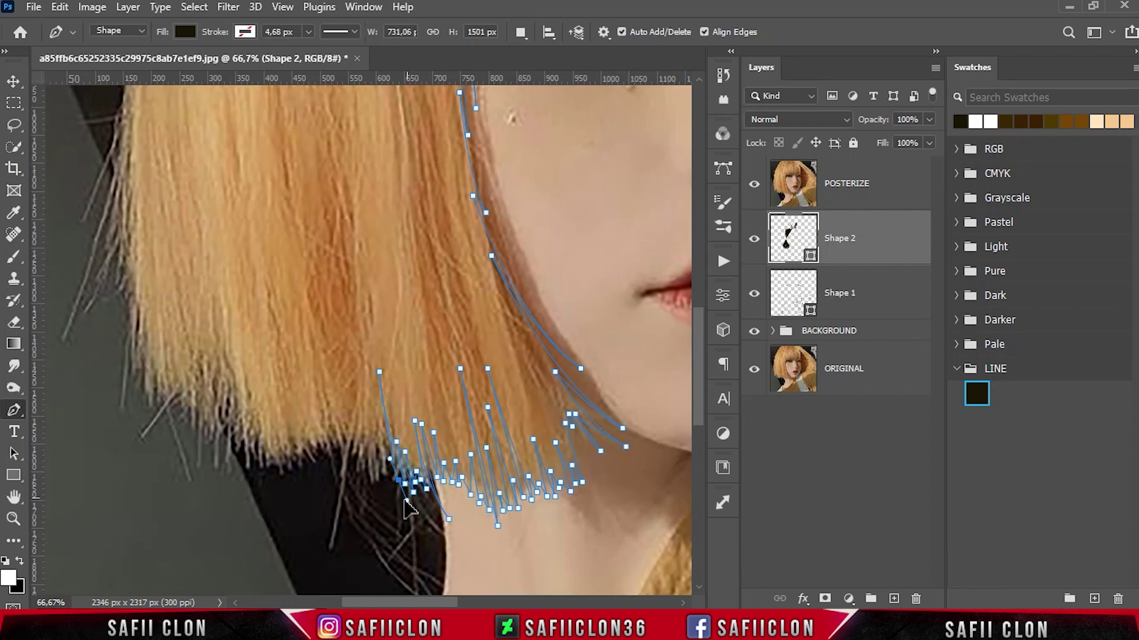
left_click(372, 432)
left_click(361, 402)
left_click(329, 562)
left_click(338, 482)
left_click(354, 405)
left_click(344, 434)
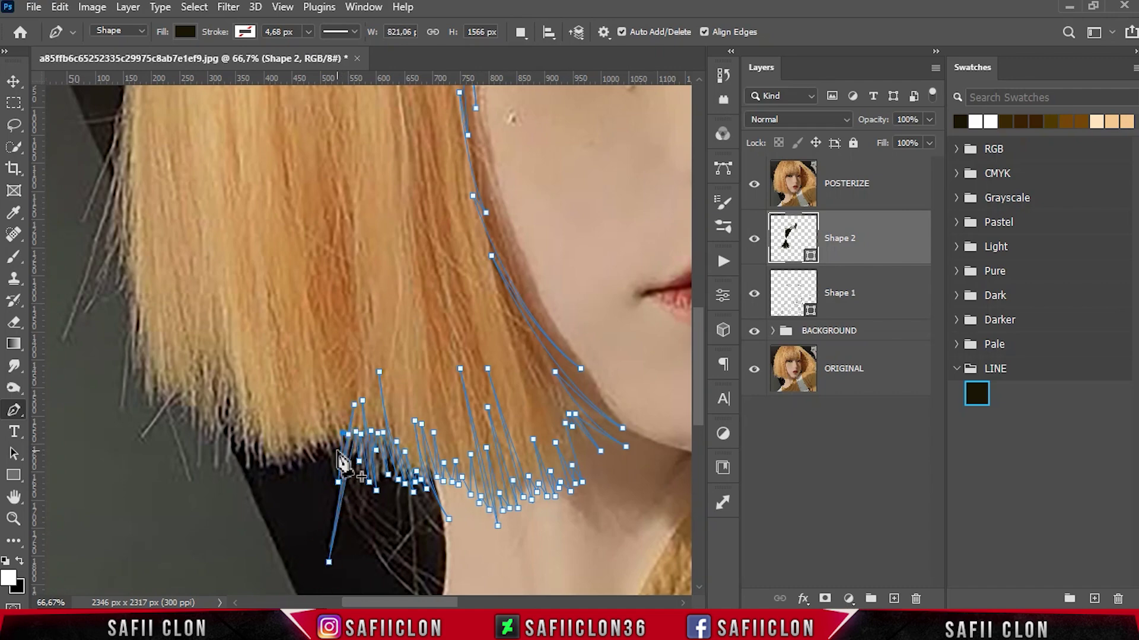
Step: Add jagged strand tips and a long strand along the left hair ends
left_click(320, 474)
left_click(314, 419)
left_click(305, 465)
left_click(279, 414)
left_click(287, 462)
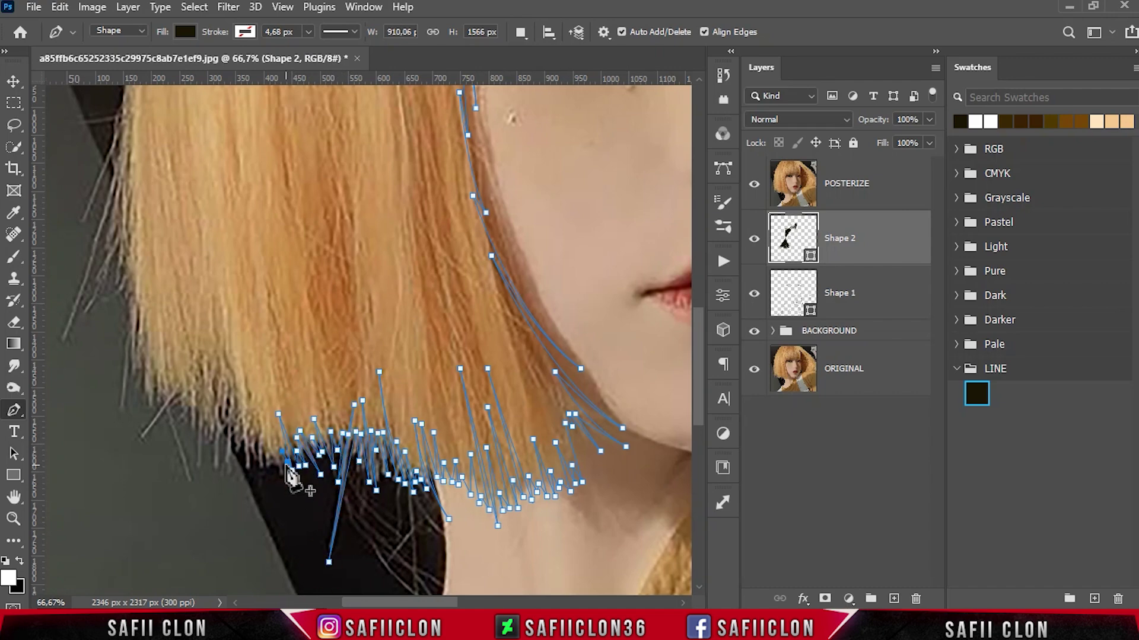
left_click_drag(273, 468, 402, 469)
left_click(387, 421)
left_click(359, 187)
left_click(360, 374)
left_click(368, 451)
Step: Trace up-and-down strands along the left edge, one reaching high up the outer hair
left_click(335, 215)
left_click(348, 460)
left_click(339, 345)
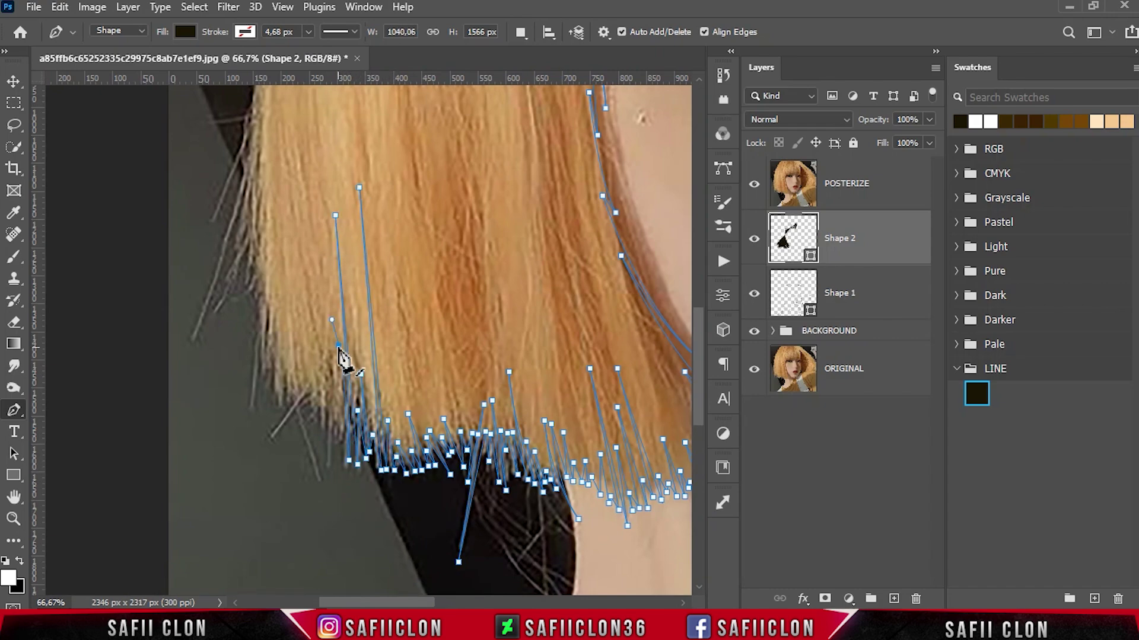
left_click(329, 470)
left_click(323, 306)
left_click(331, 387)
left_click(316, 402)
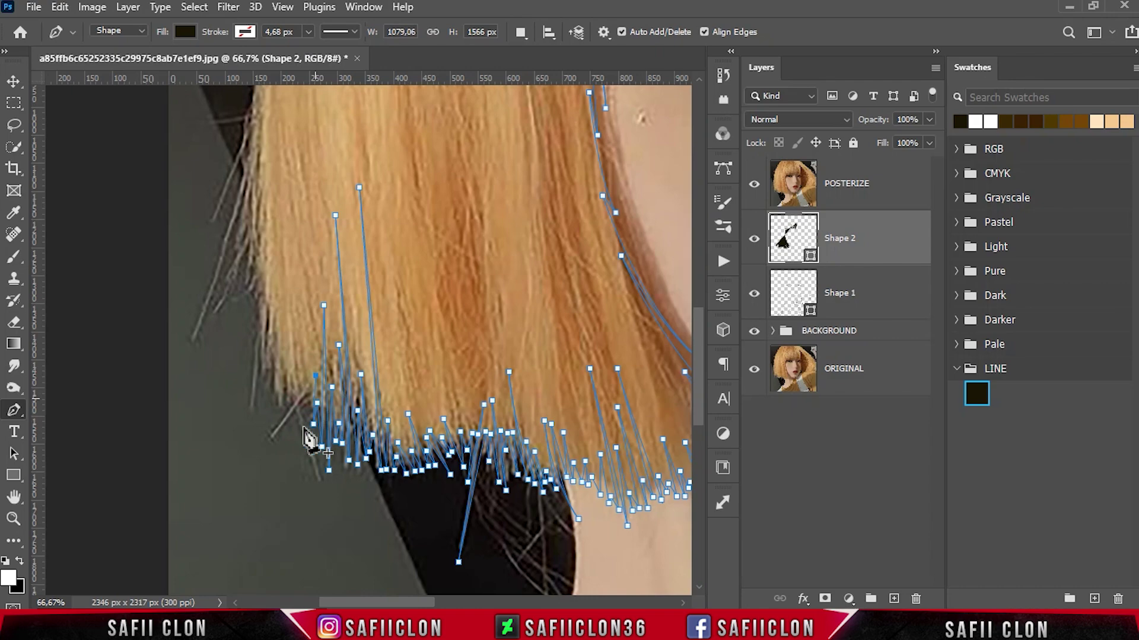
left_click(277, 308)
left_click(276, 417)
left_click(254, 422)
left_click(261, 265)
Step: Continue the path through the leftmost strand tips and up the hair's outer edge
scroll(318, 323, "up", 5)
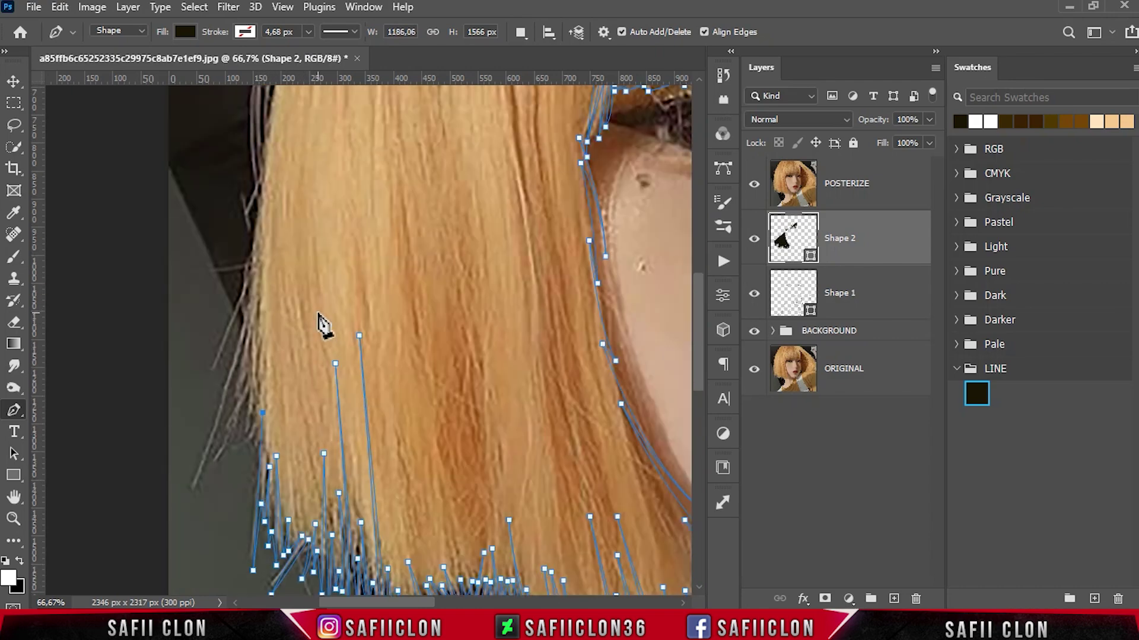
left_click(227, 453)
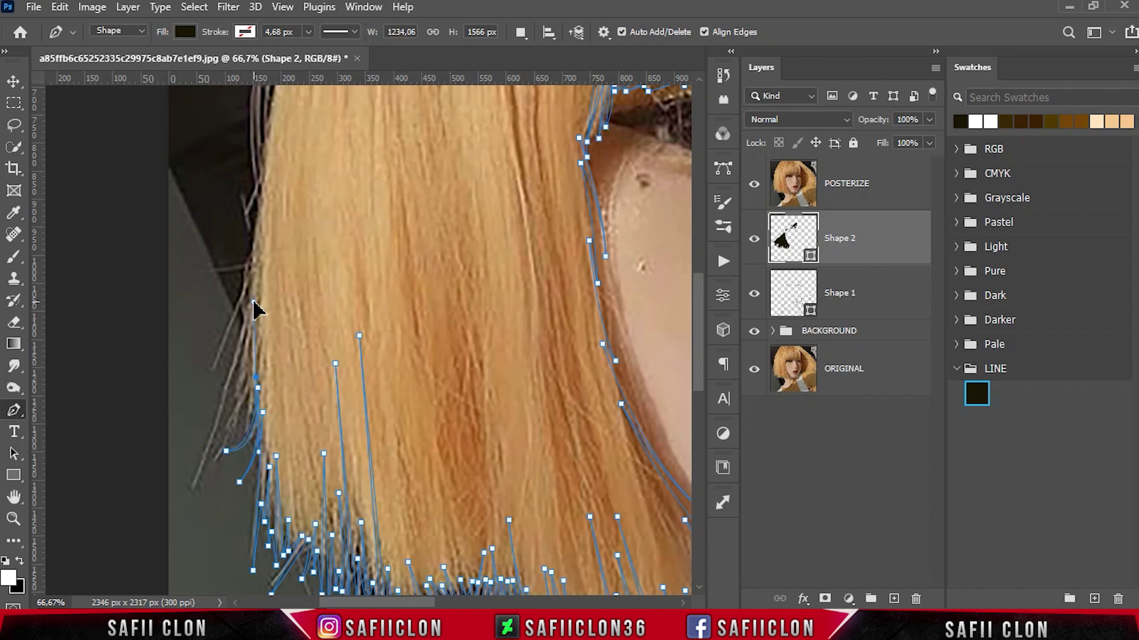
left_click(226, 423)
left_click(235, 396)
left_click(254, 285)
left_click(196, 492)
left_click(176, 519)
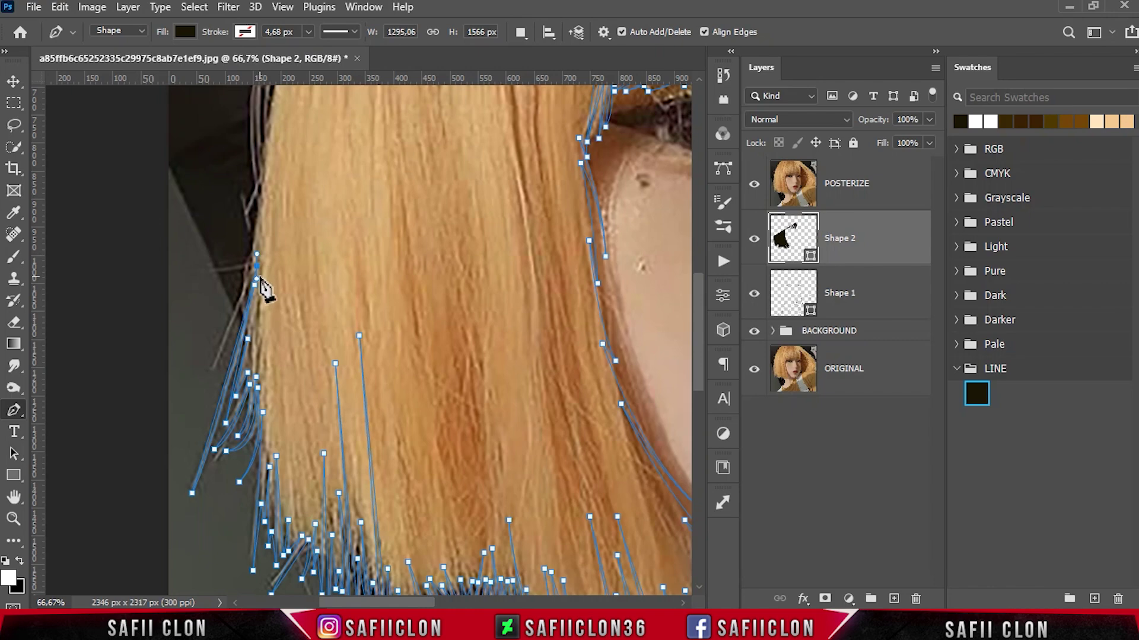
scroll(216, 367, "up", 5)
left_click(254, 340)
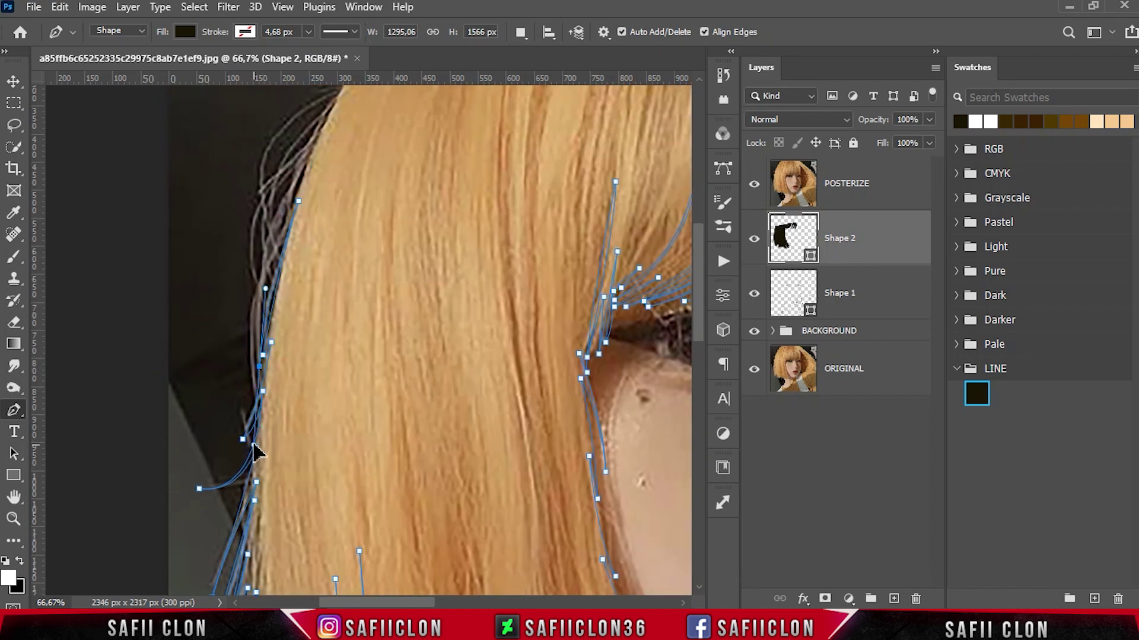
Step: Extend the Shape 2 hair path with anchors up along the outer hair edge
scroll(267, 415, "up", 3)
left_click(304, 295)
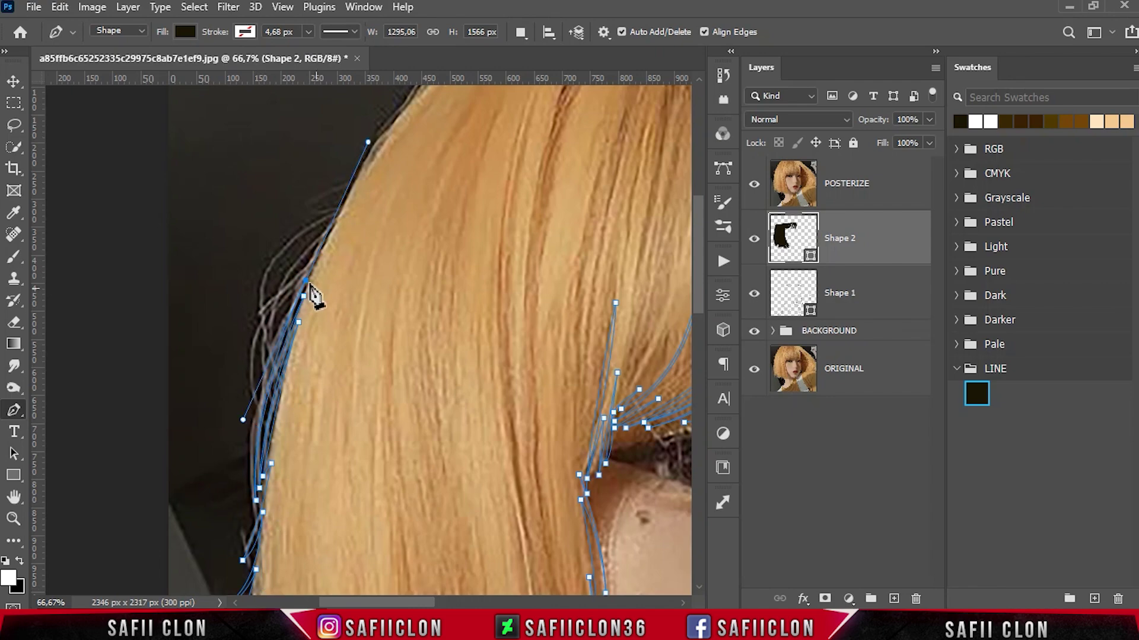
scroll(279, 356, "down", 3)
scroll(261, 399, "up", 3)
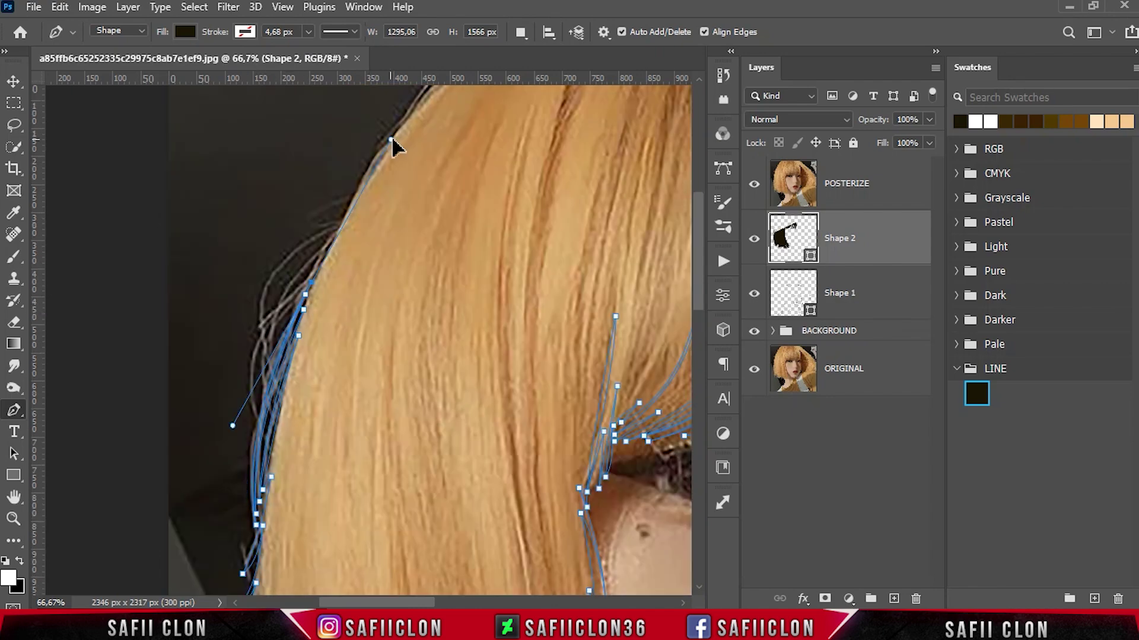
left_click(254, 409)
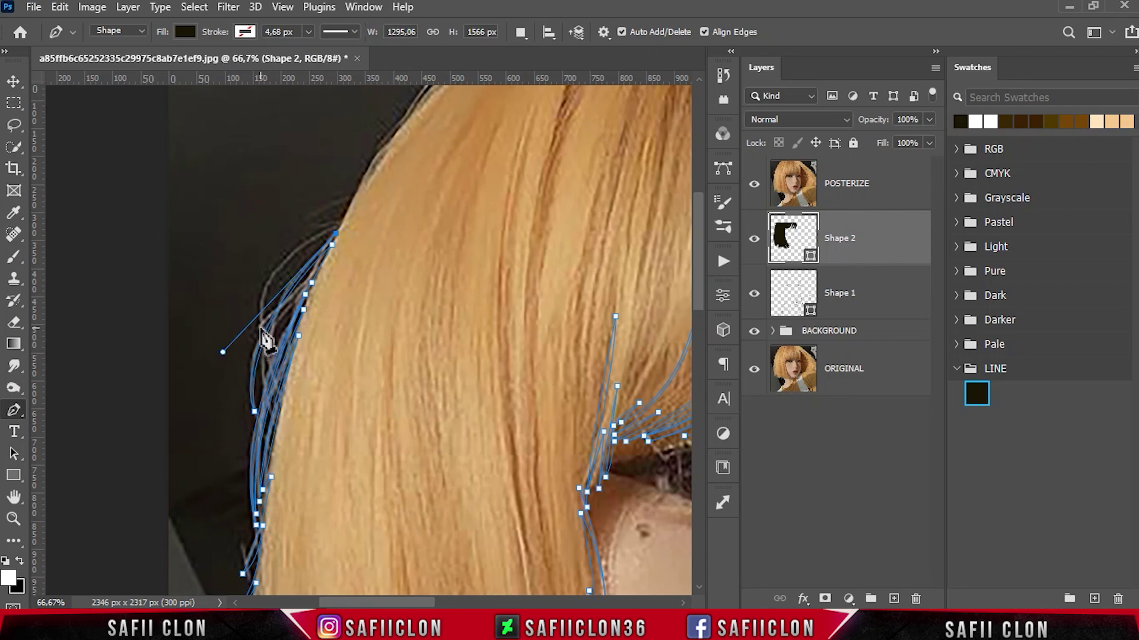
scroll(264, 338, "up", 3)
left_click(361, 286)
scroll(475, 273, "up", 3)
left_click(494, 246)
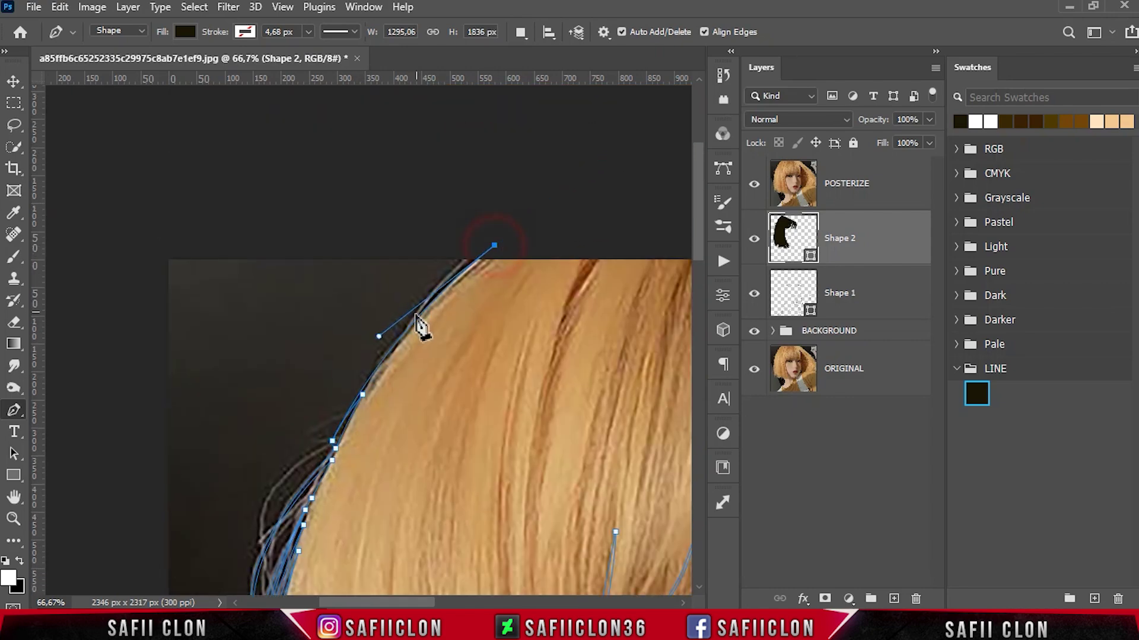
Step: Curve the hair outline over the top of the head and down the right edge
scroll(575, 214, "right", 10)
left_click_drag(486, 196, 569, 241)
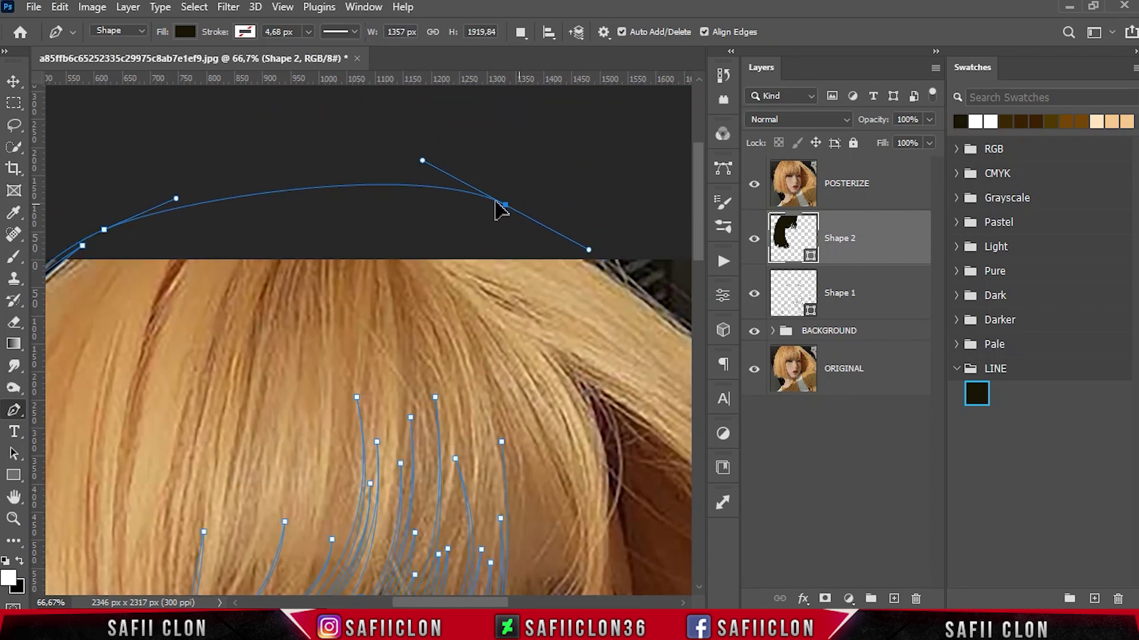
scroll(485, 587, "right", 8)
mouse_move(374, 351)
left_mouse_down()
mouse_move(439, 414)
mouse_move(489, 419)
left_mouse_up()
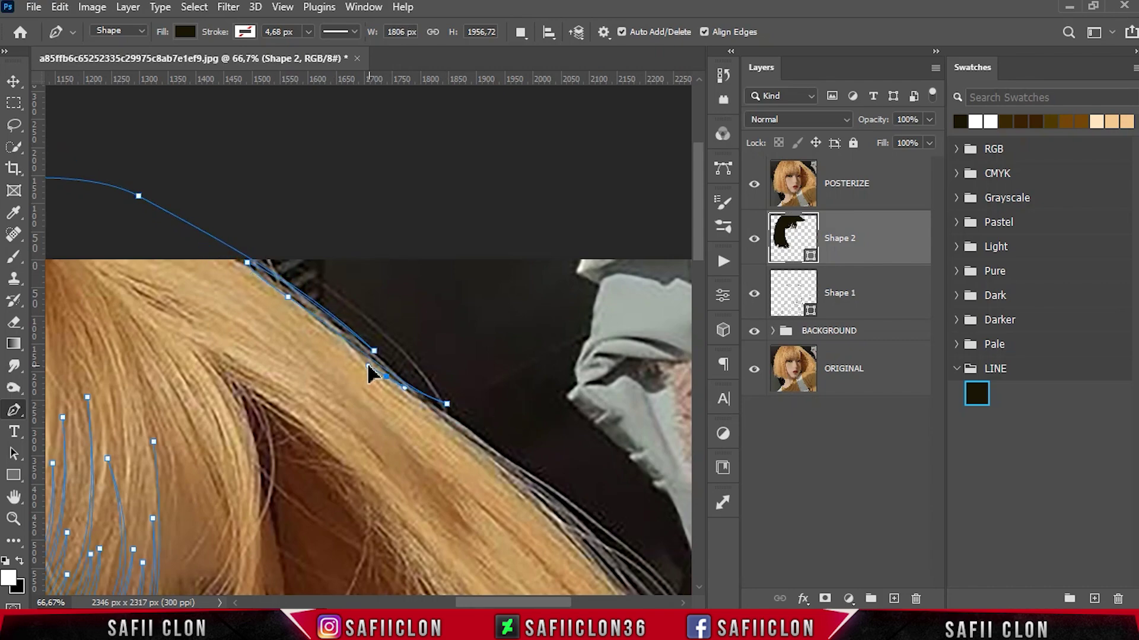
scroll(500, 305, "down", 4)
scroll(500, 305, "right", 4)
left_click_drag(561, 496, 617, 593)
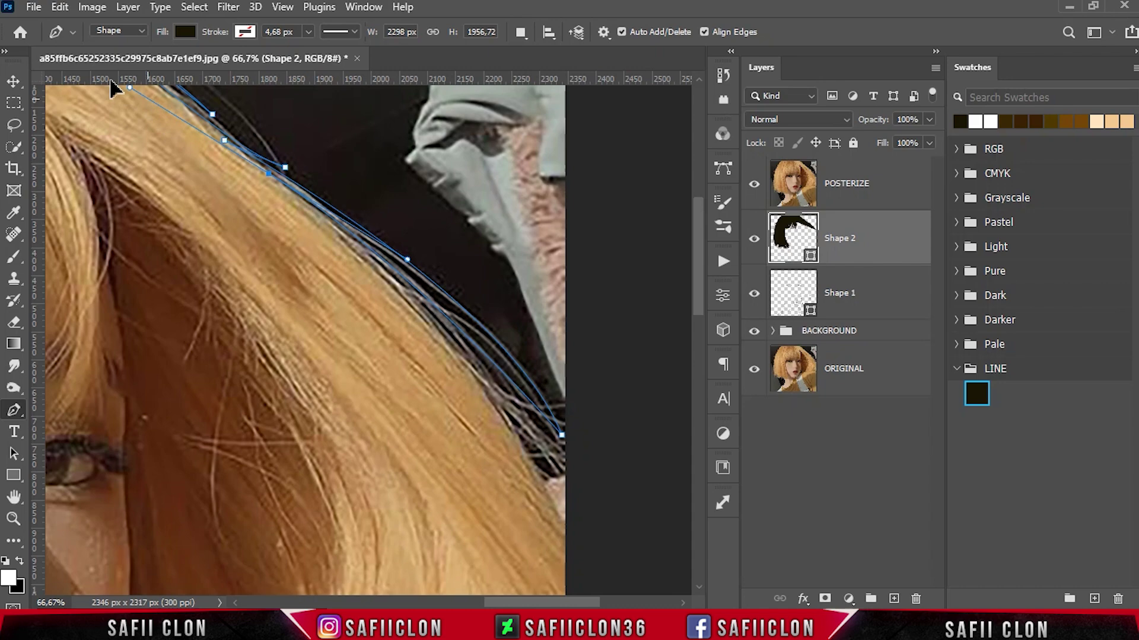
scroll(62, 131, "up", 2)
scroll(593, 468, "down", 3)
left_click_drag(586, 405, 641, 554)
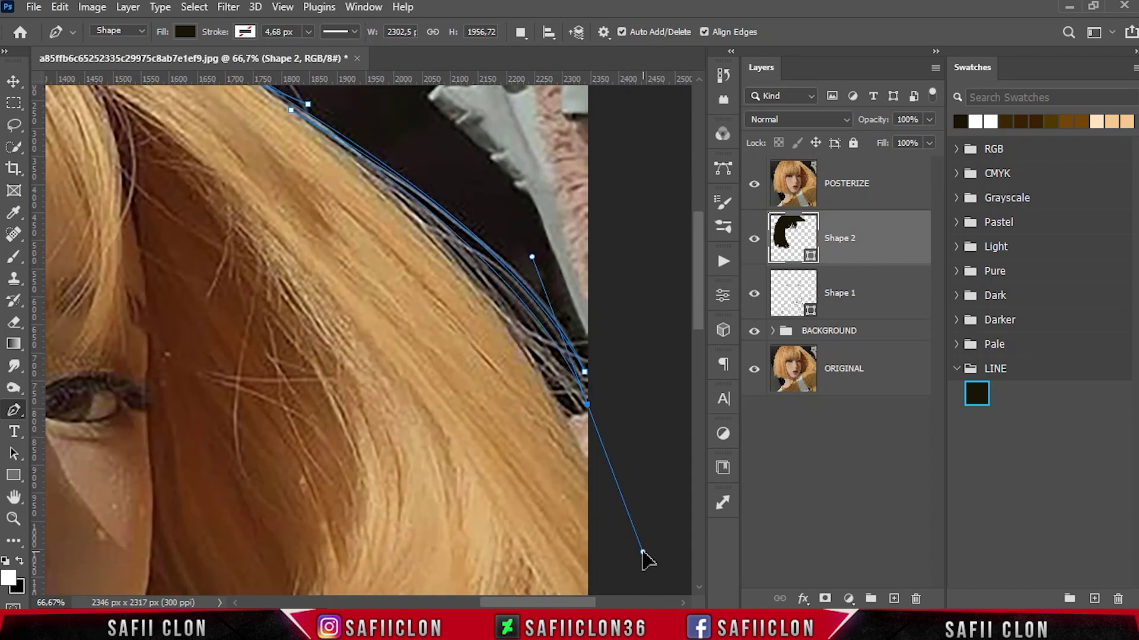
Step: Carry the right hair edge down to the lower strand tips and start leftward
scroll(140, 89, "up", 1)
scroll(101, 97, "up", 1)
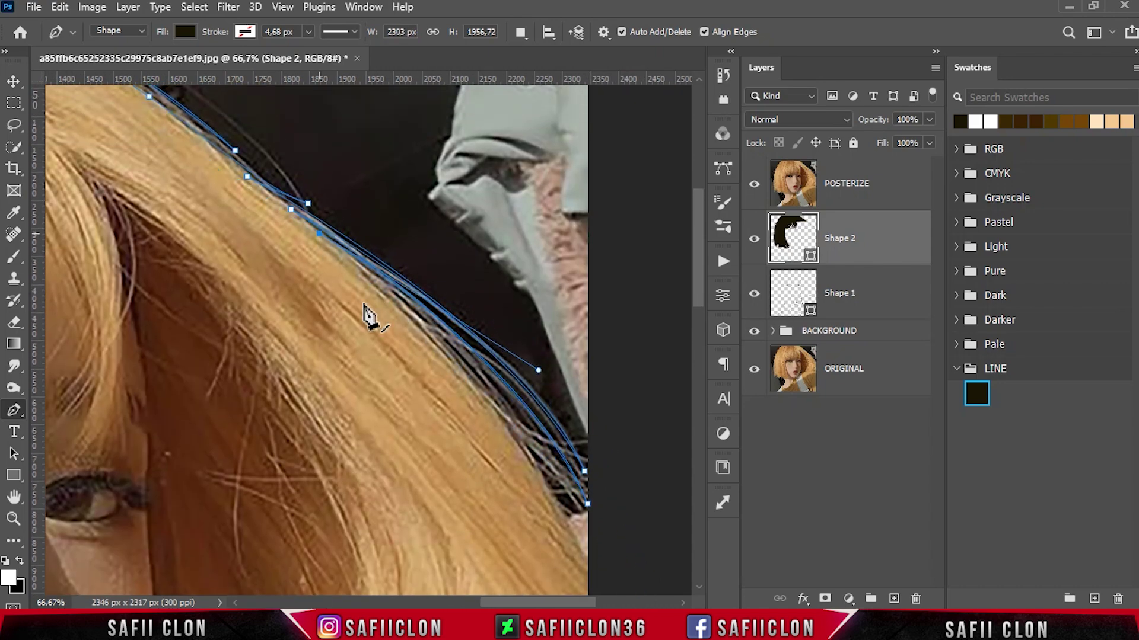
scroll(409, 355, "down", 1)
scroll(409, 356, "right", 2)
scroll(497, 389, "down", 2)
left_click_drag(463, 296, 469, 308)
scroll(541, 340, "down", 2)
left_click(534, 311)
scroll(533, 310, "down", 1)
left_click_drag(546, 501, 542, 541)
mouse_move(511, 474)
left_mouse_down()
mouse_move(525, 426)
mouse_move(487, 472)
left_mouse_up()
Step: Trace the bottom-right strand tips and curve the outline left along the shoulder
left_click(496, 368)
left_click(487, 427)
left_click(460, 453)
left_click_drag(435, 454, 422, 454)
left_click(388, 460)
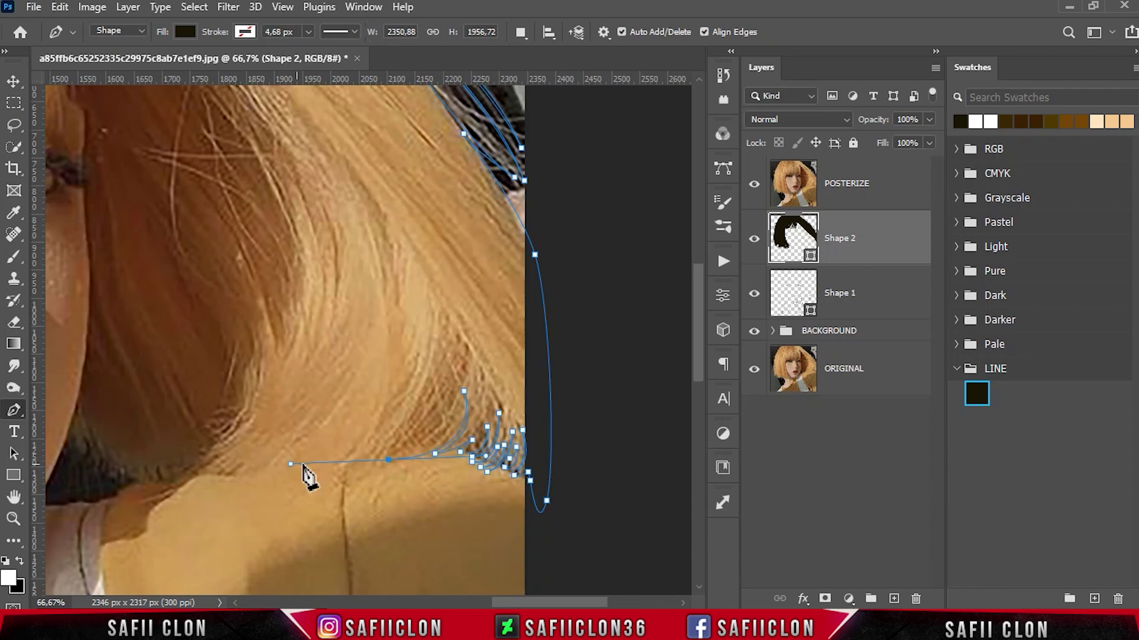
left_click(204, 481)
key("ctrl+z")
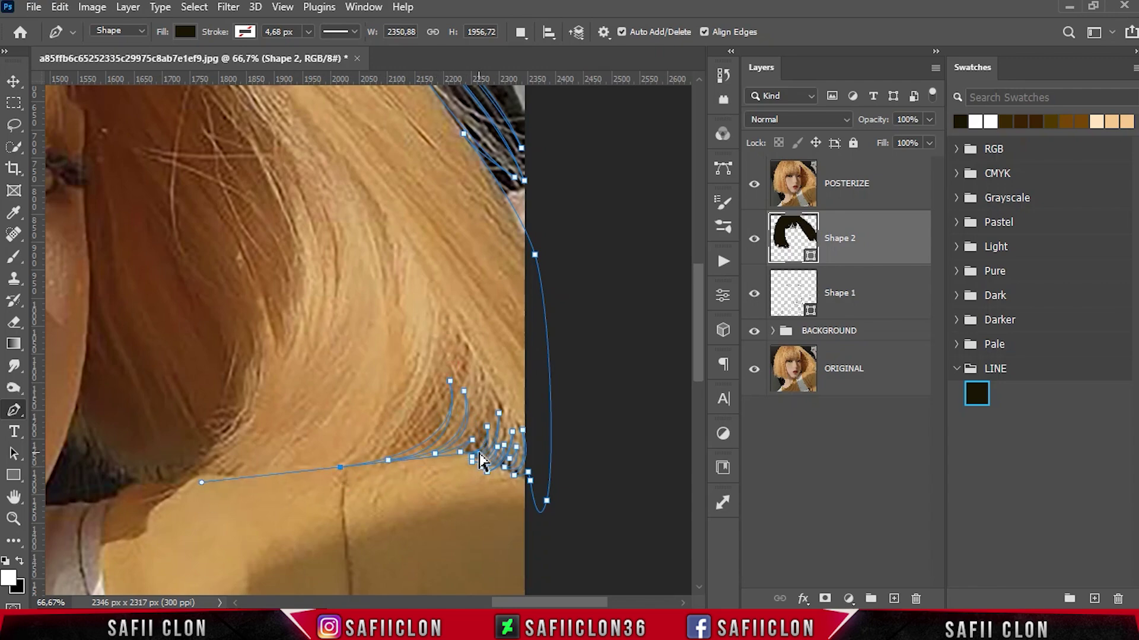
left_click(340, 467)
left_click_drag(321, 469, 286, 472)
Step: Curve strands from the hair's bottom edge up into the hair and back down
left_click_drag(410, 312, 369, 195)
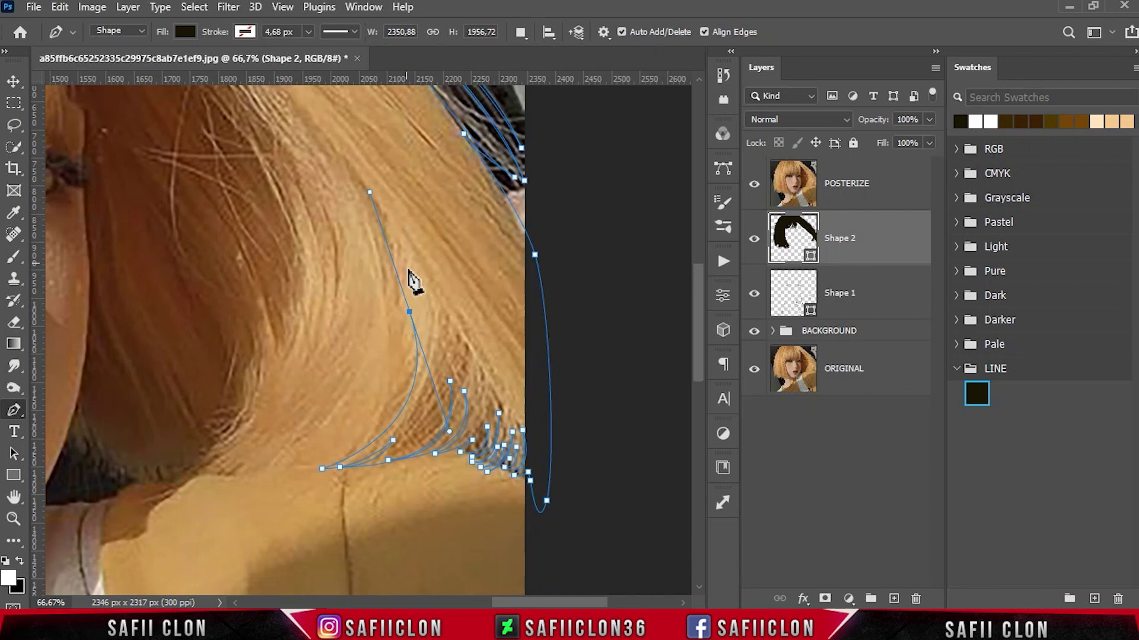
scroll(338, 496, "up", 2)
left_click(249, 546)
left_click_drag(386, 349, 352, 213)
left_click_drag(235, 544, 265, 541)
left_click(347, 418)
left_click_drag(292, 492, 312, 453)
left_click_drag(117, 578, 82, 580)
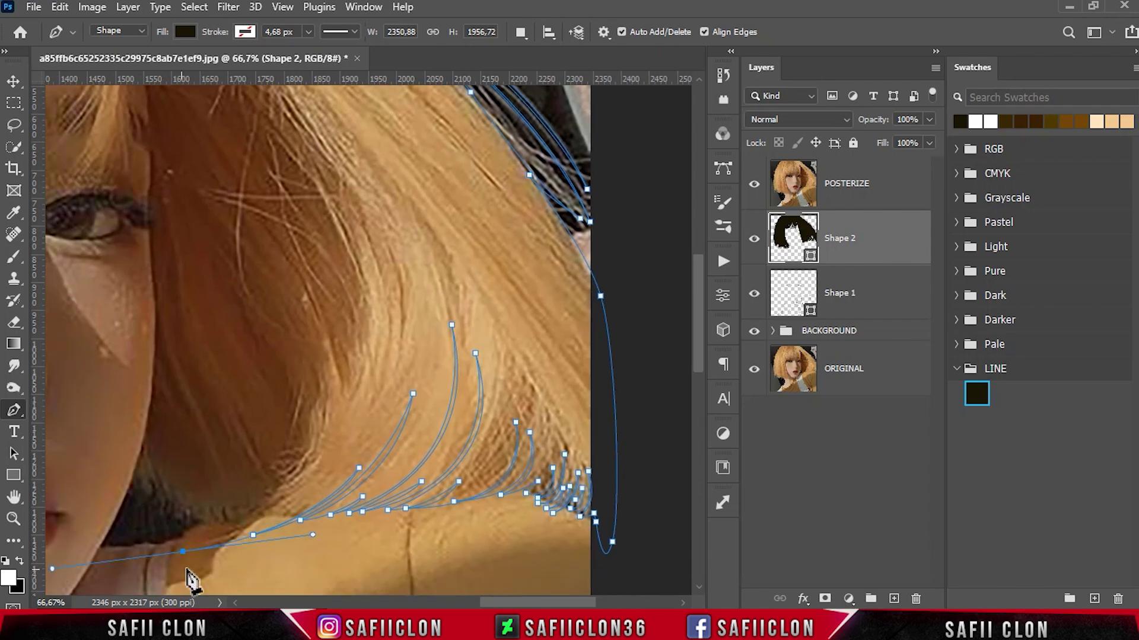
Step: Curve the remaining strand tips up toward the cheek and hide the POSTERIZE layer
left_click_drag(313, 488, 329, 453)
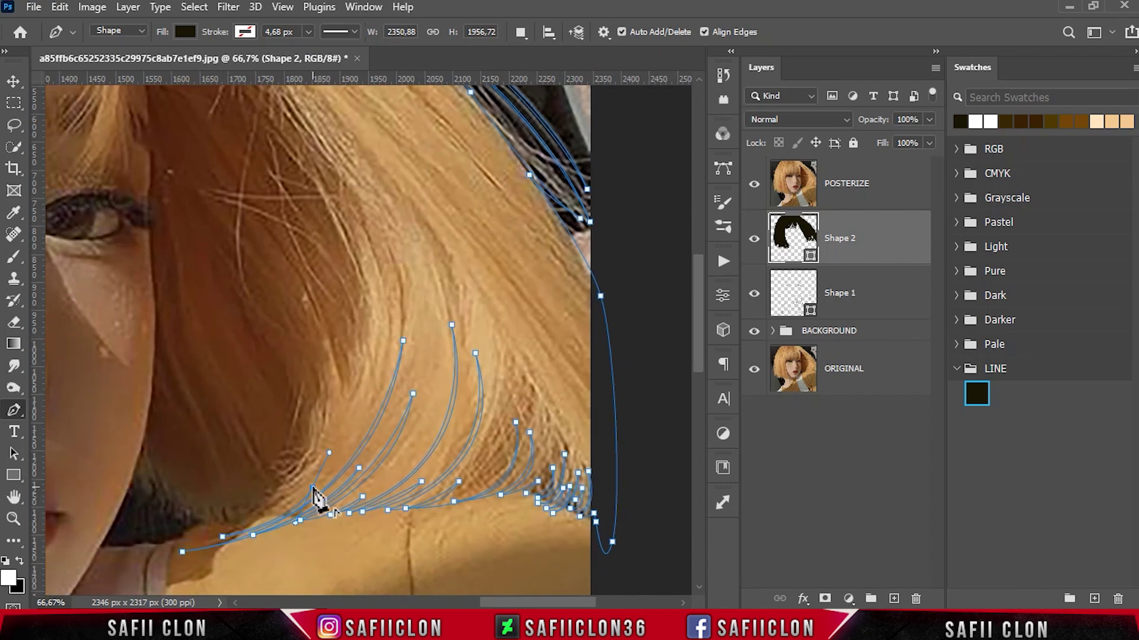
left_click_drag(290, 496, 298, 482)
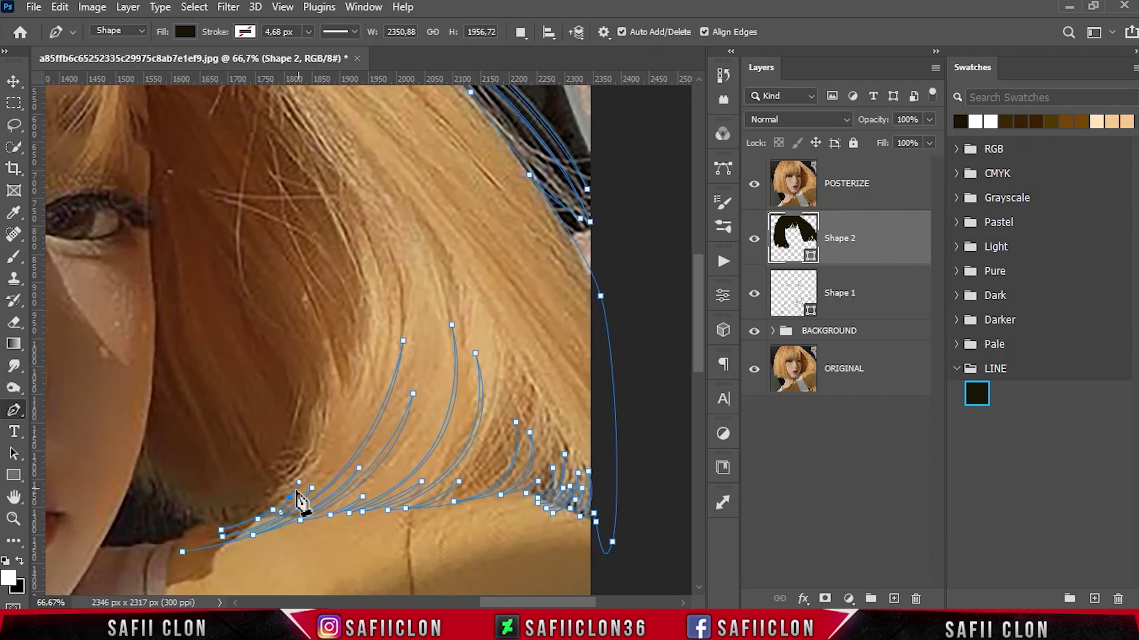
mouse_move(248, 515)
left_mouse_down()
mouse_move(227, 526)
mouse_move(200, 519)
left_mouse_up()
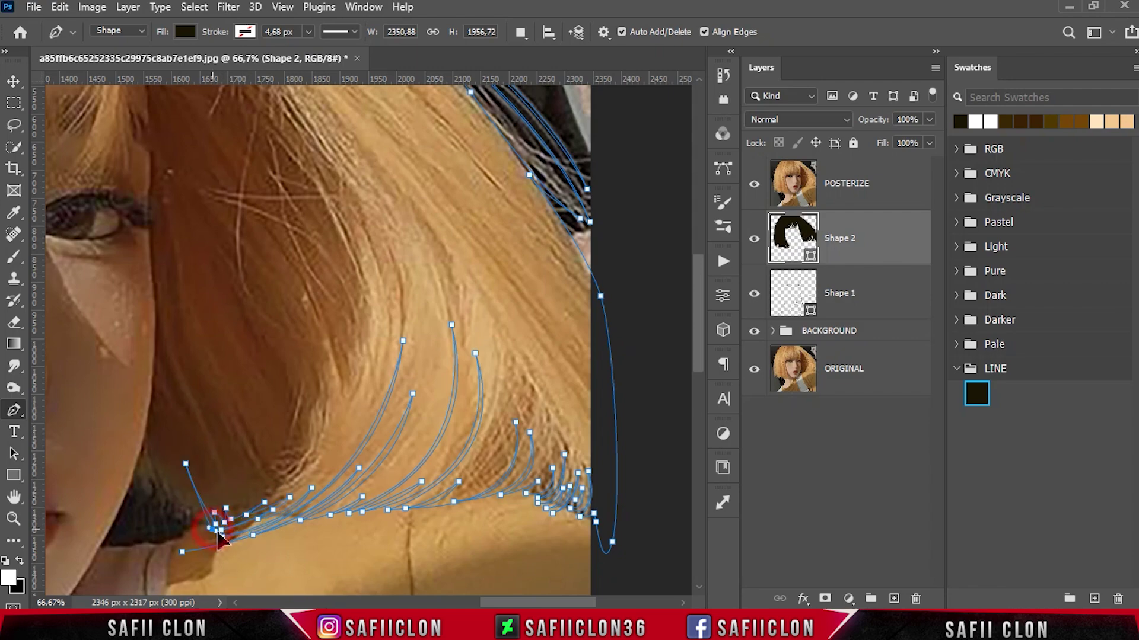
left_click_drag(170, 454, 172, 479)
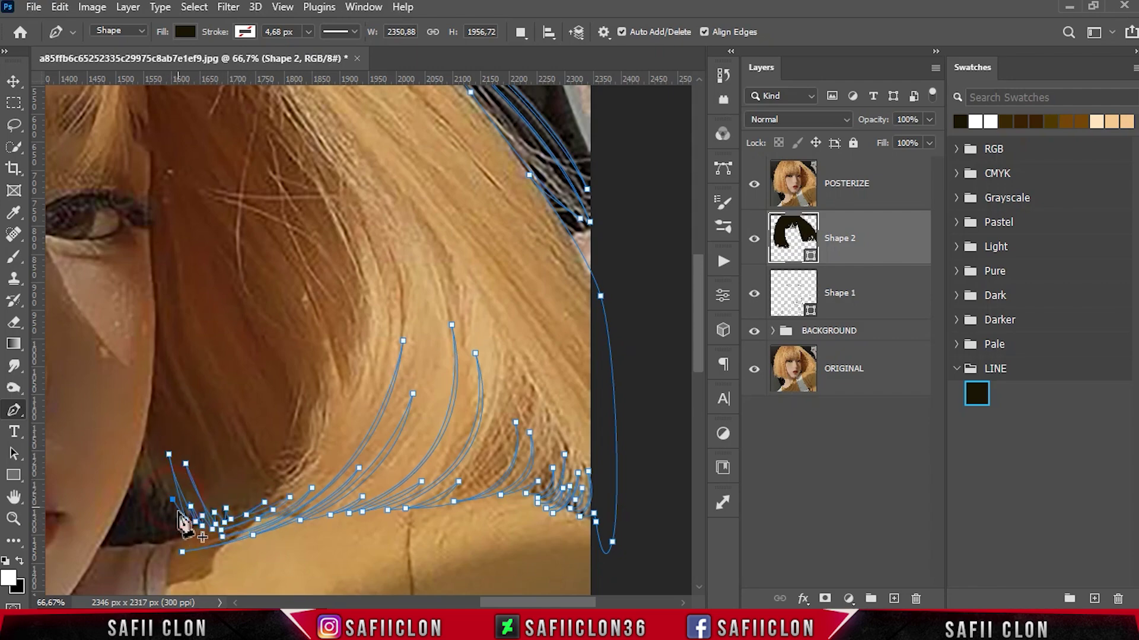
mouse_move(160, 525)
left_mouse_down()
mouse_move(172, 501)
mouse_move(146, 442)
mouse_move(135, 482)
left_mouse_up()
left_click_drag(120, 528, 135, 524)
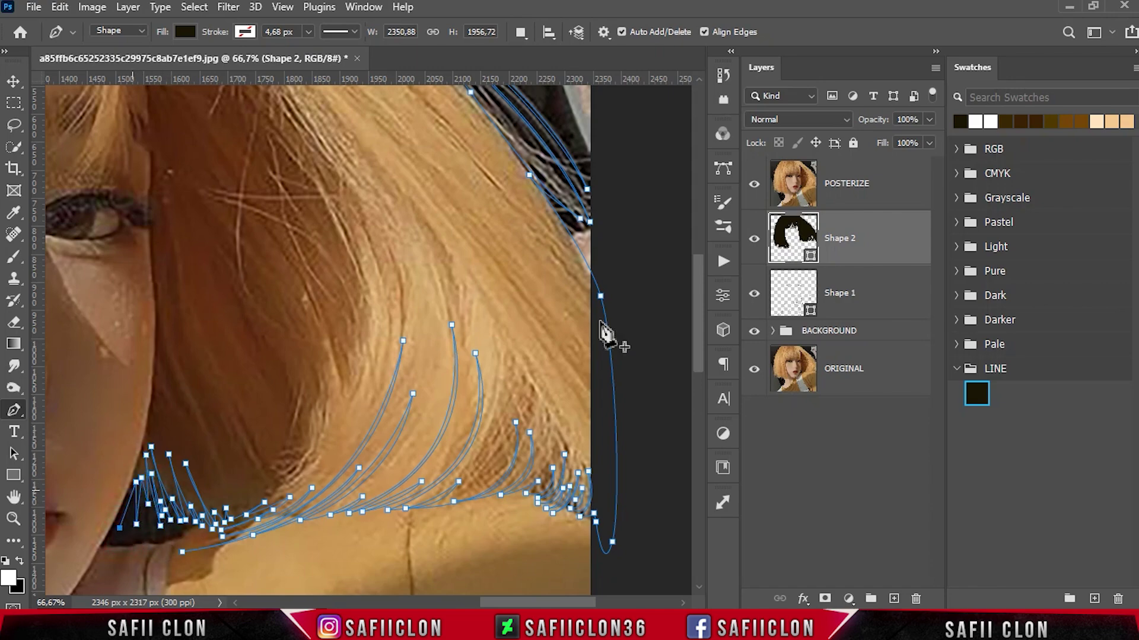
left_click(753, 185)
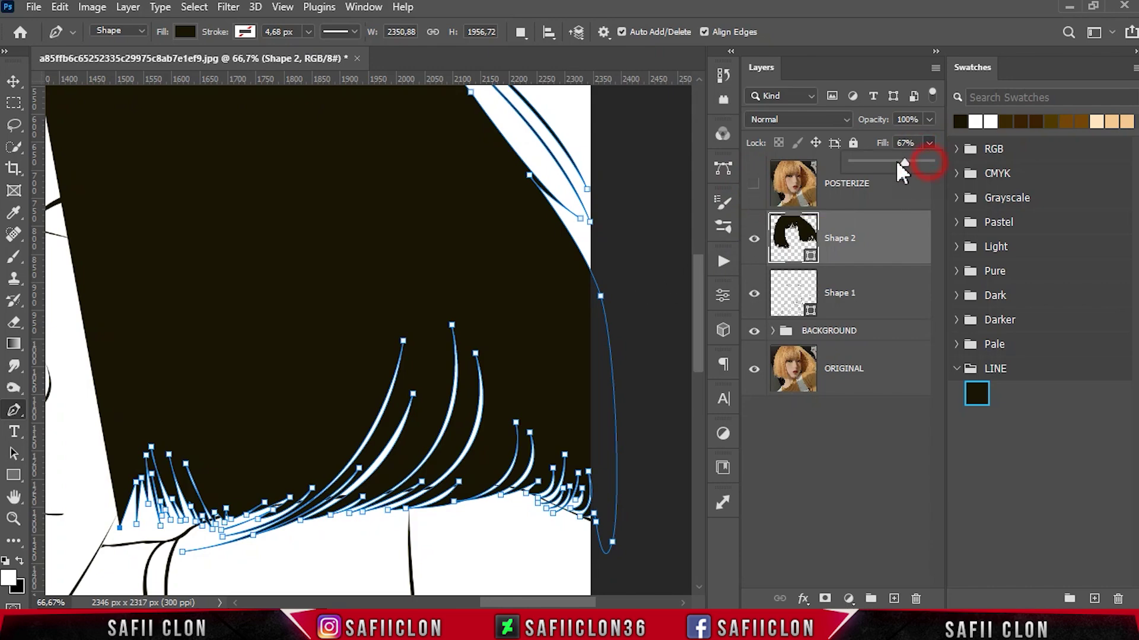
Step: Set Shape 2's fill to 0%, then start a new path up the face contour
left_click(930, 142)
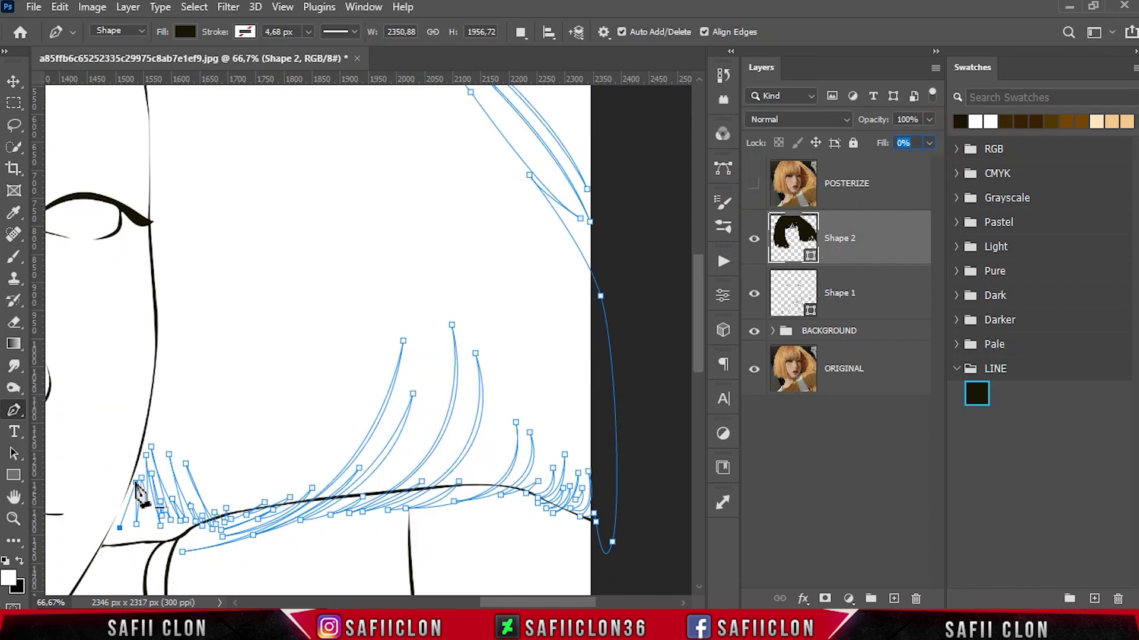
left_click(121, 529, "ctrl")
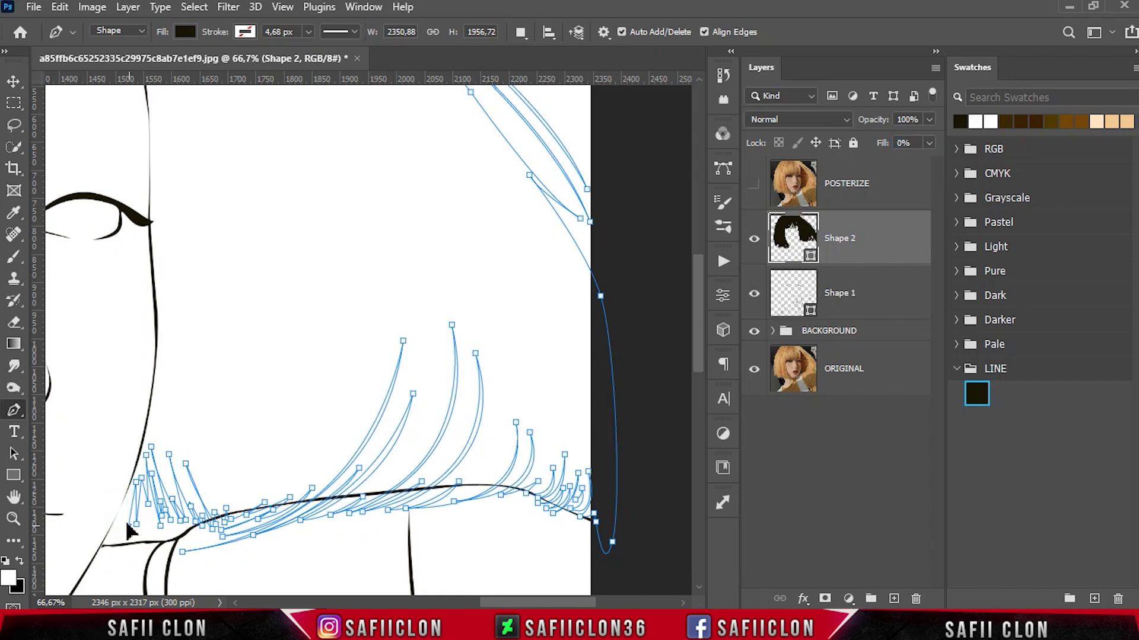
left_click(121, 524)
left_click(155, 361)
left_click(156, 311)
left_click_drag(149, 256, 151, 239)
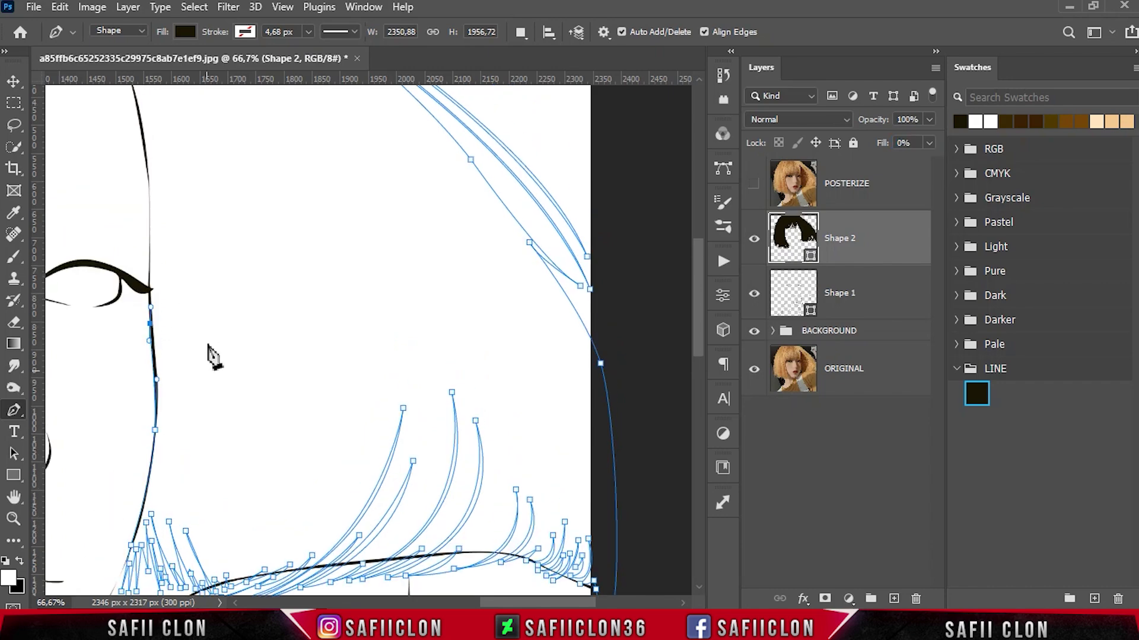
scroll(208, 356, "up", 5)
scroll(501, 601, "left", 5)
Step: Show POSTERIZE again and curve anchors along the face contour and hair edge by the eye
left_click_drag(288, 326, 286, 305)
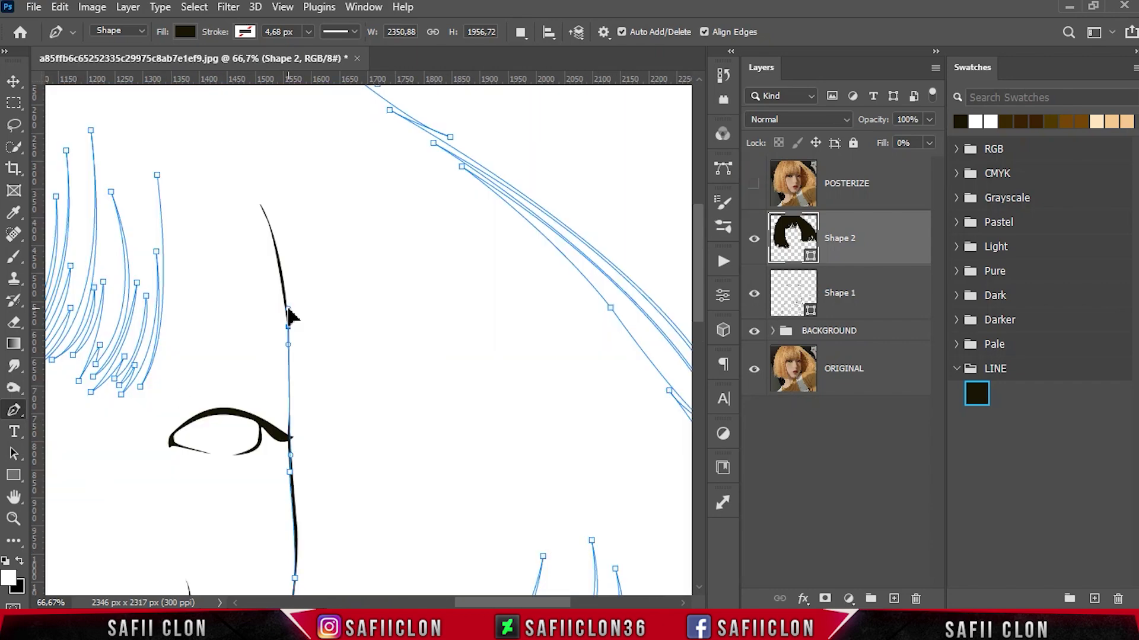
left_click_drag(259, 206, 237, 168)
left_click(754, 184)
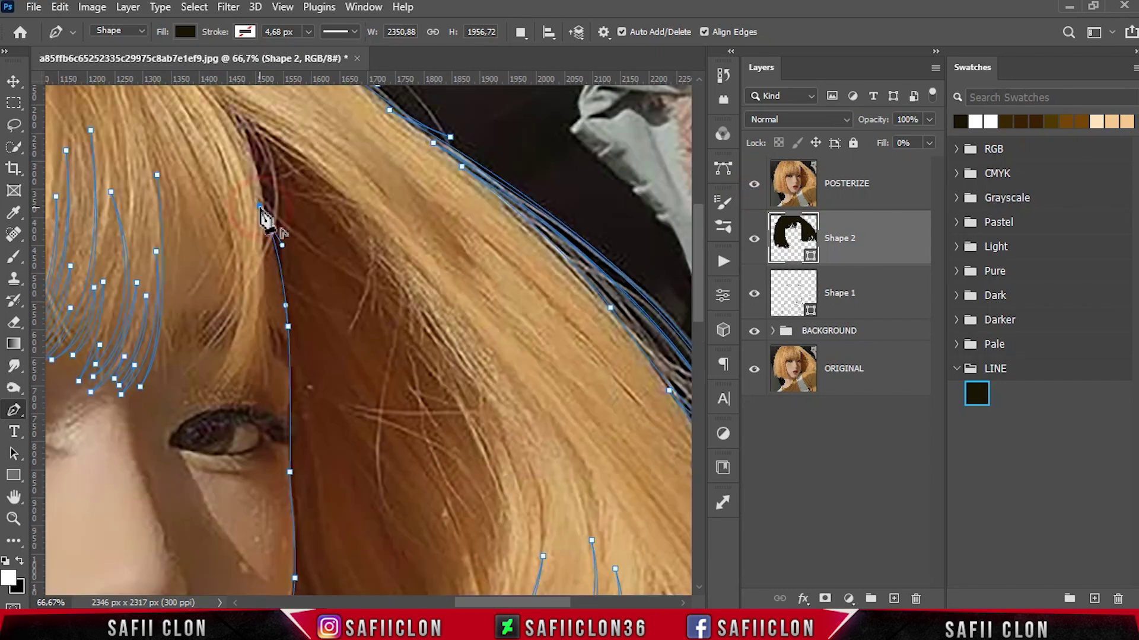
left_click_drag(280, 338, 262, 235)
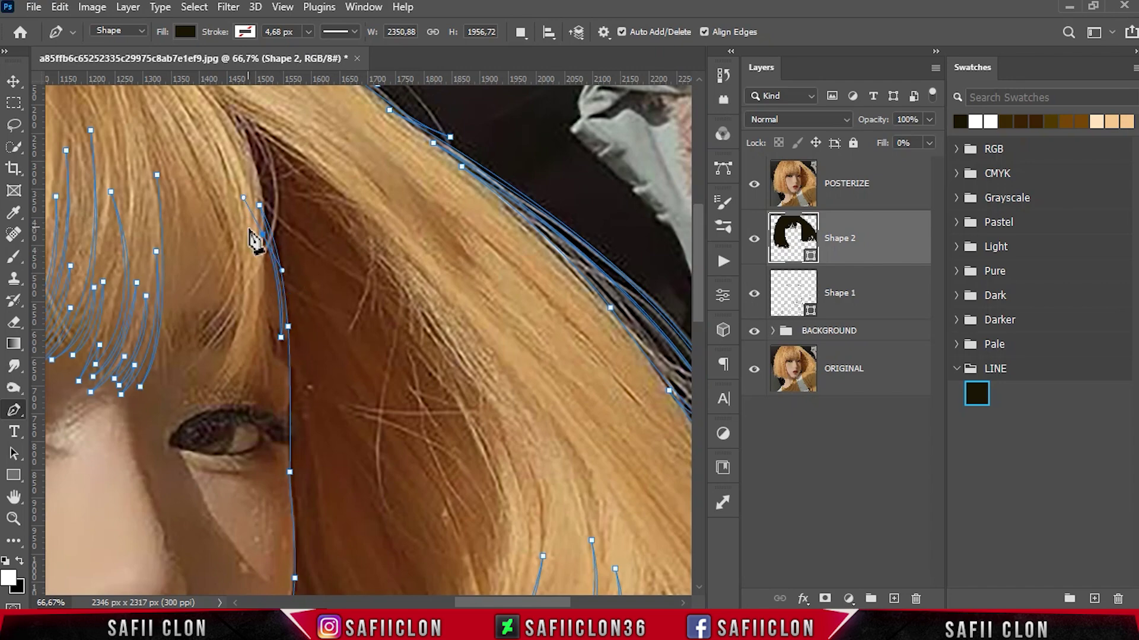
left_click_drag(274, 360, 278, 311)
mouse_move(266, 393)
left_mouse_down()
mouse_move(256, 417)
mouse_move(274, 418)
mouse_move(250, 292)
left_mouse_up()
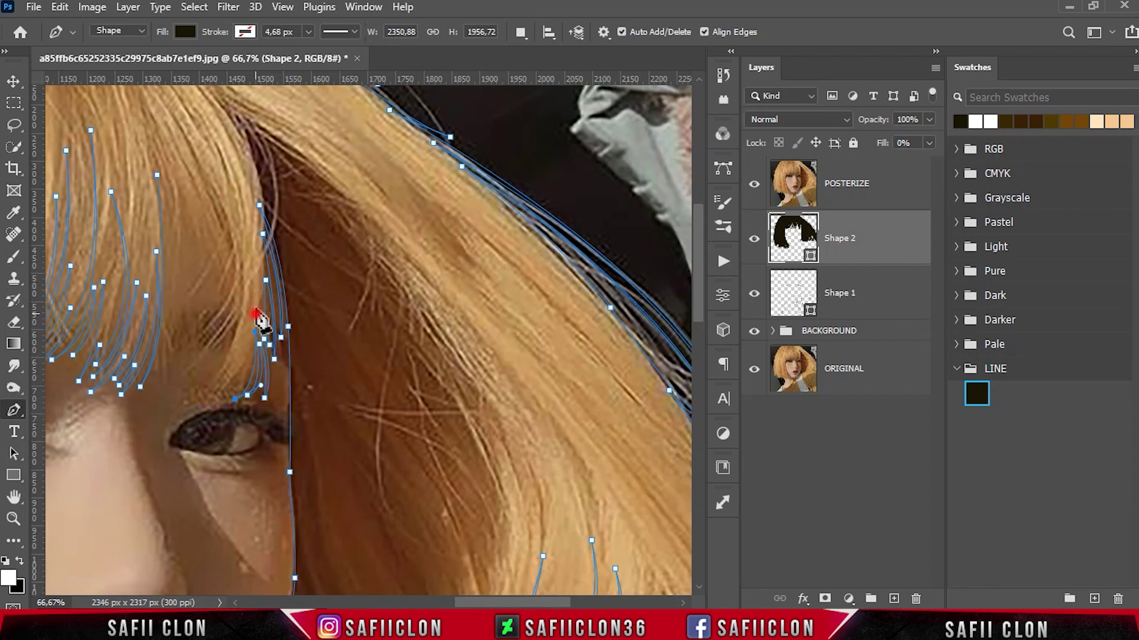
left_click(187, 410)
left_click(249, 229)
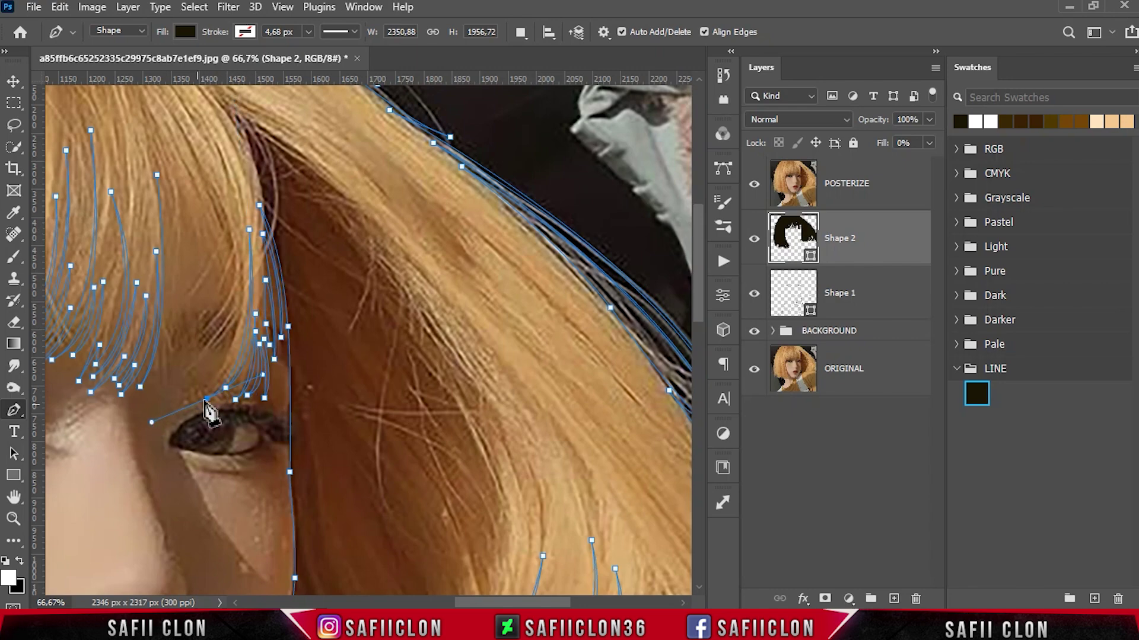
Step: Trace a new fringe strand up through the hair and finish the path
scroll(240, 332, "up", 2)
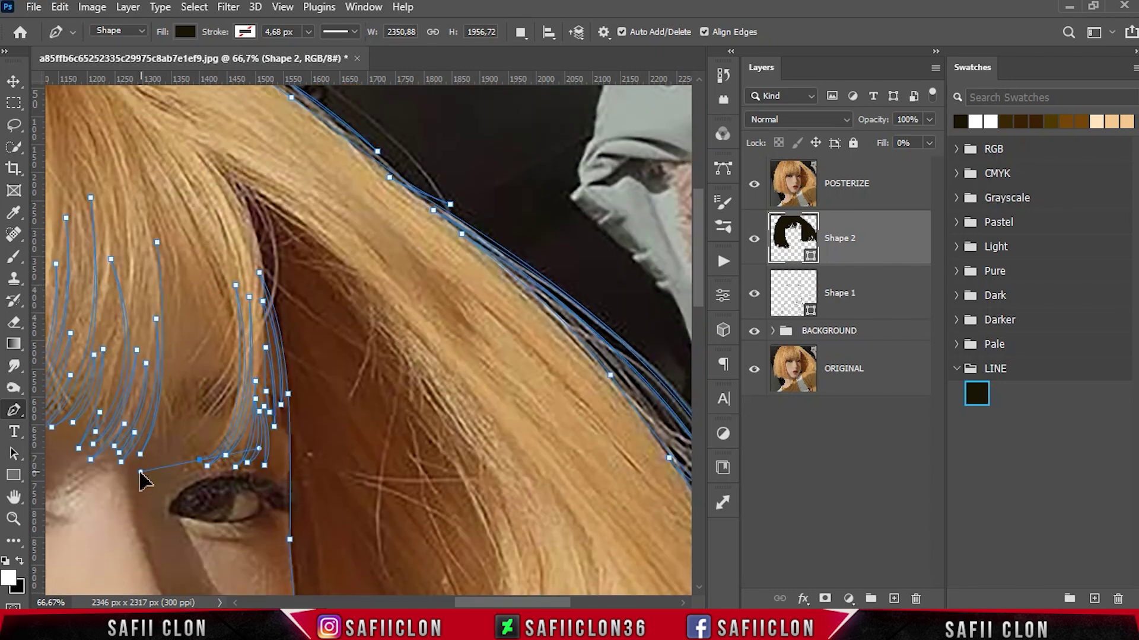
scroll(140, 106, "up", 3)
left_click(197, 318)
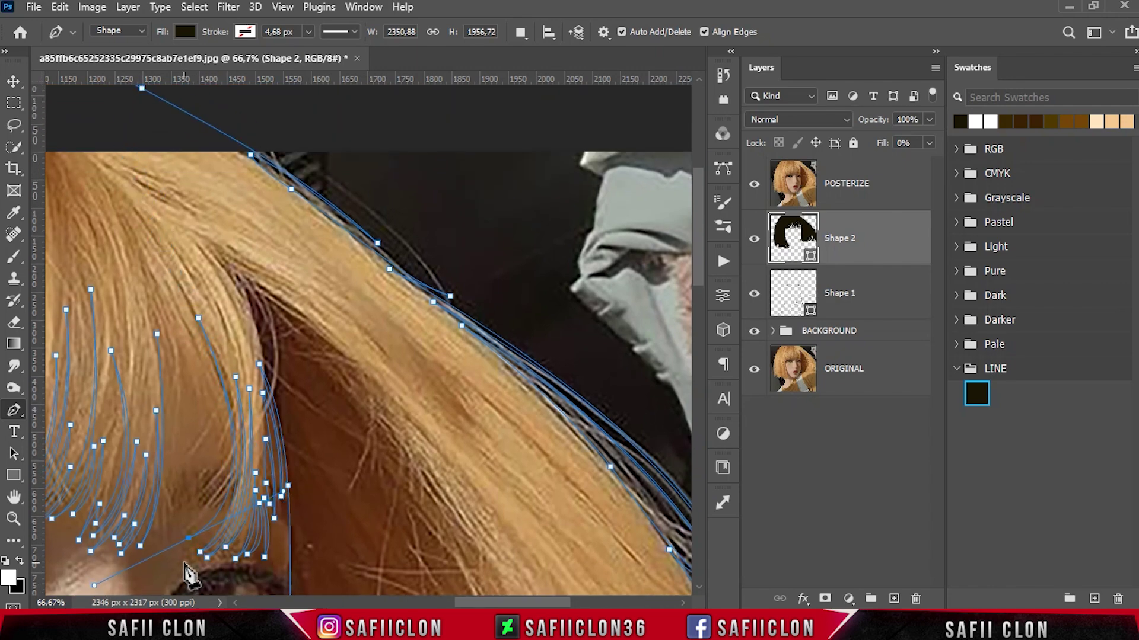
scroll(60, 160, "left", 2)
left_click(181, 316)
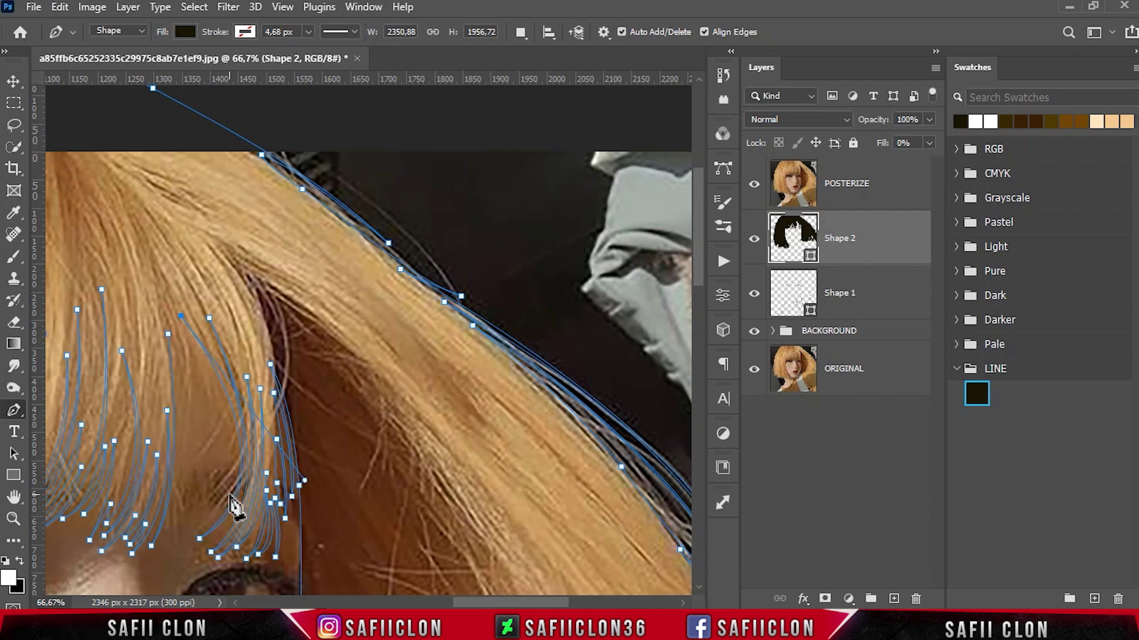
left_click_drag(205, 369, 192, 346)
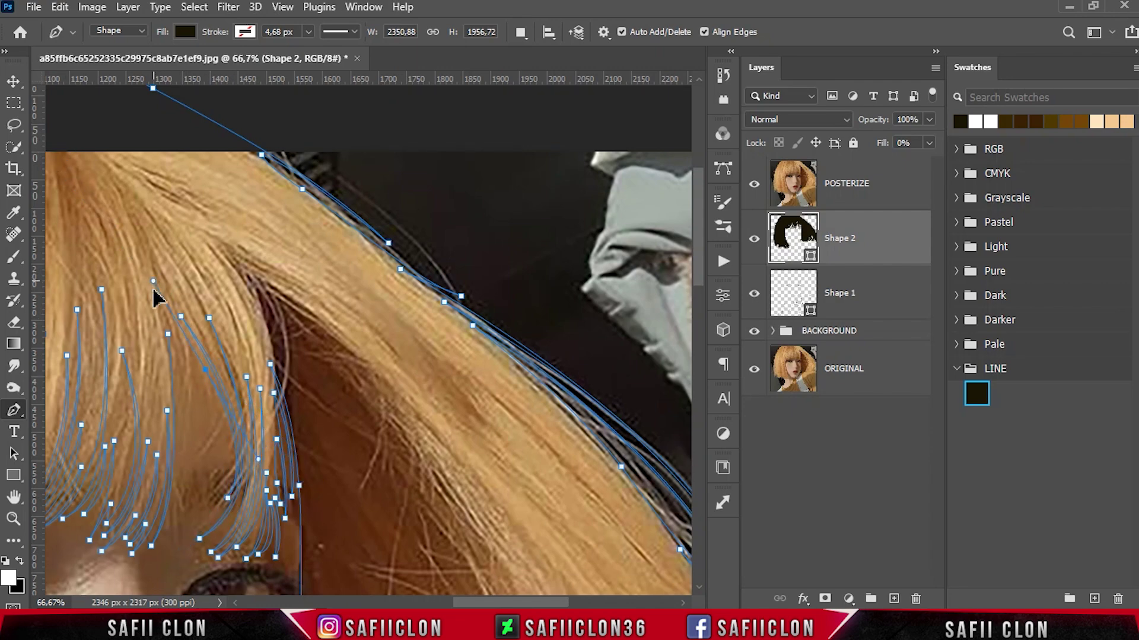
left_click(198, 521)
left_click(167, 319)
key("Escape")
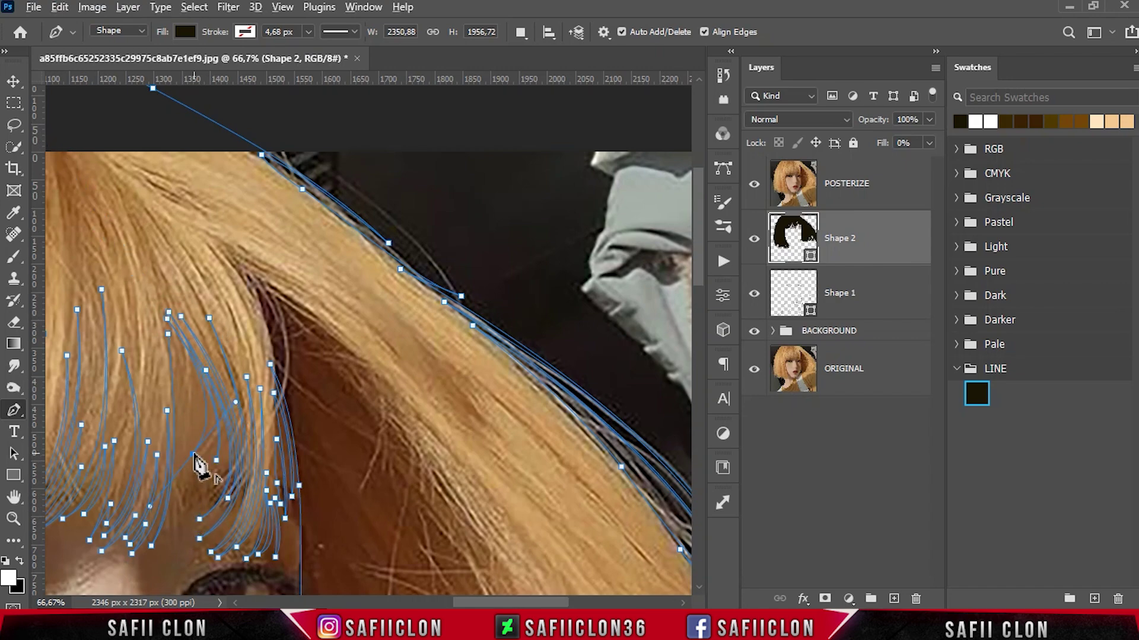
key("Escape")
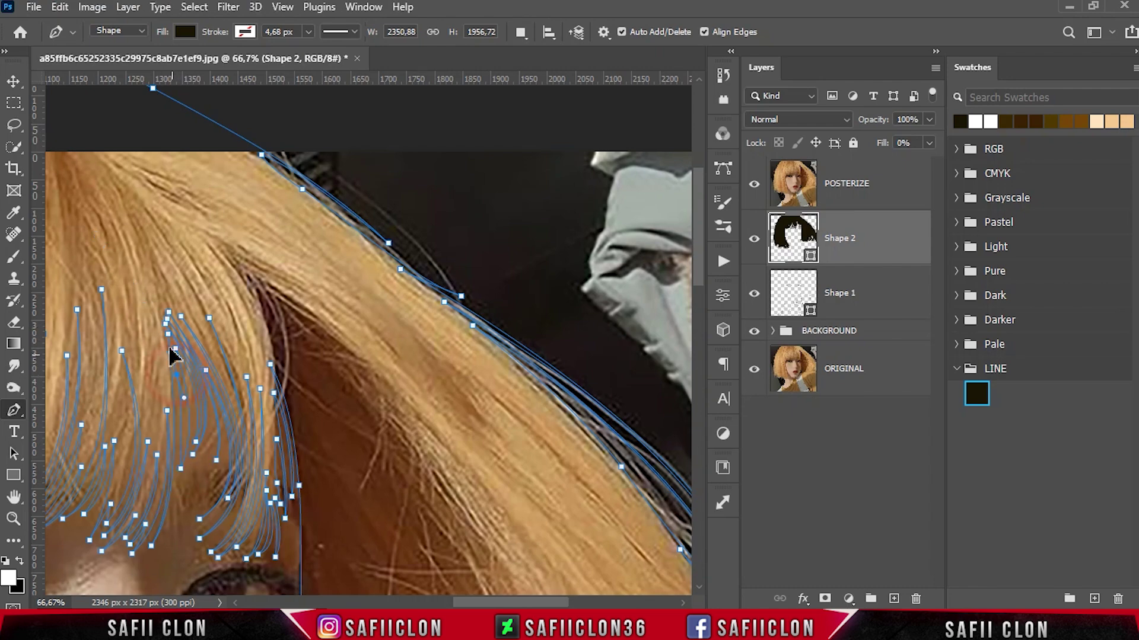
Step: Add another curved strand near the eye, then zoom out
left_click(170, 540)
scroll(175, 522, "down", 3)
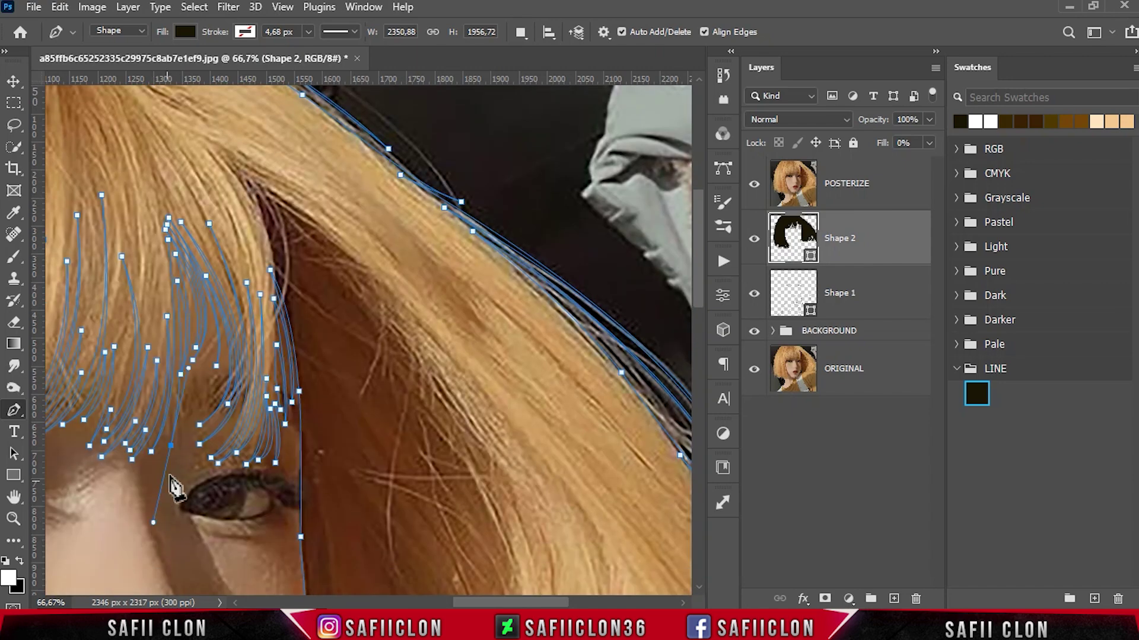
left_click(172, 252)
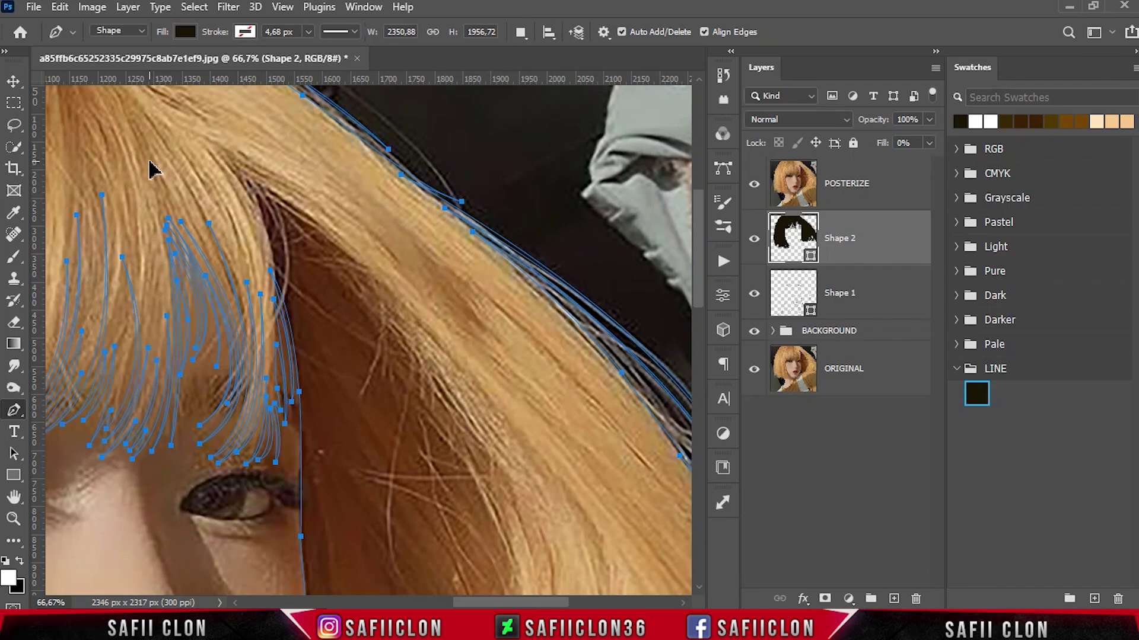
scroll(359, 362, "up", 3)
scroll(357, 362, "down", 1)
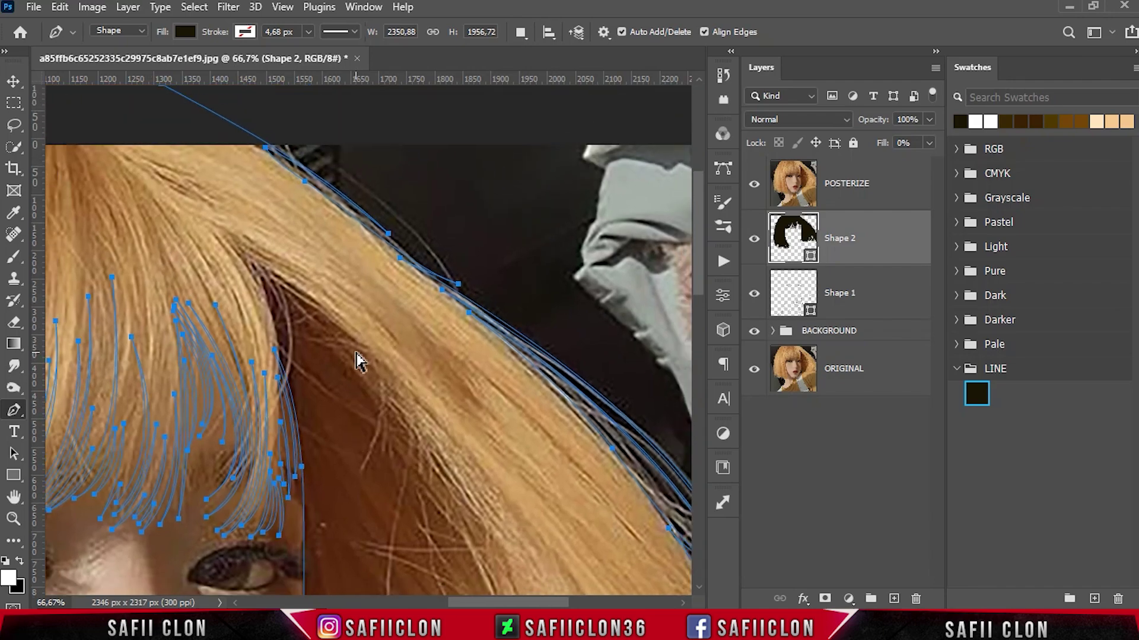
scroll(358, 361, "down", 2)
scroll(357, 362, "down", 2)
scroll(357, 362, "down", 1)
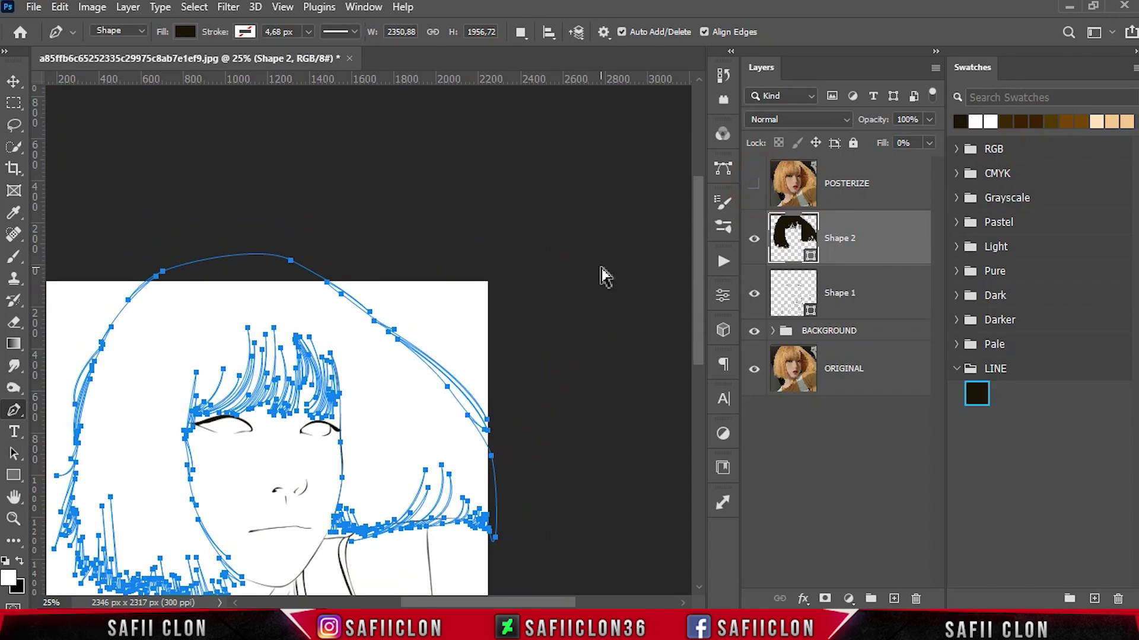
Step: Raise Shape 2's fill to 100% and deselect the hair path
scroll(604, 275, "down", 1)
scroll(603, 276, "up", 1)
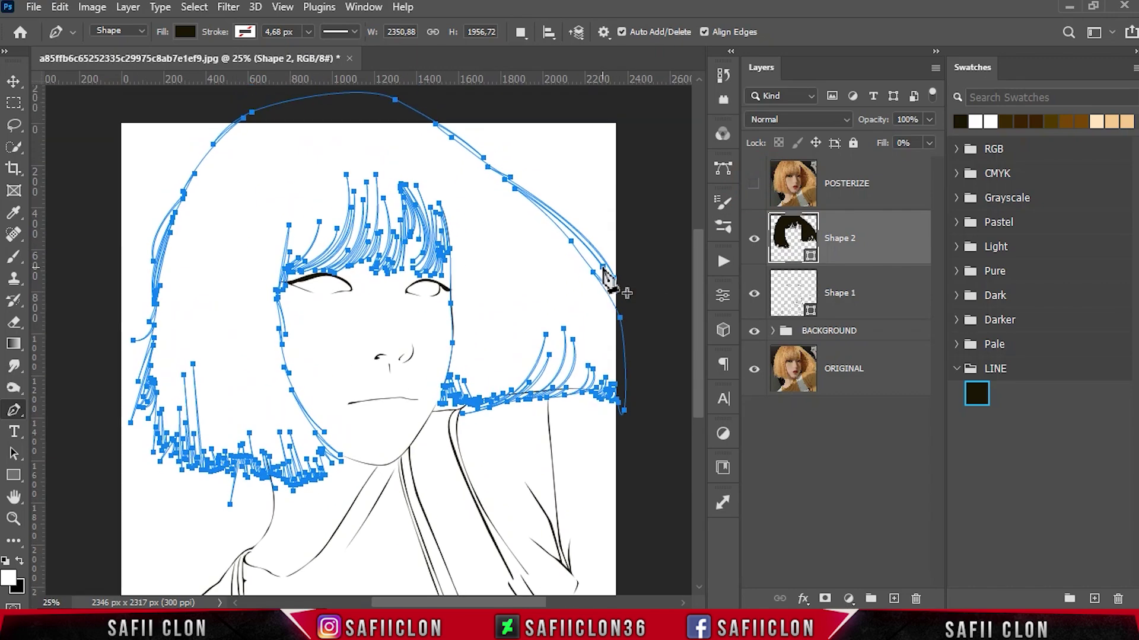
left_click(932, 143)
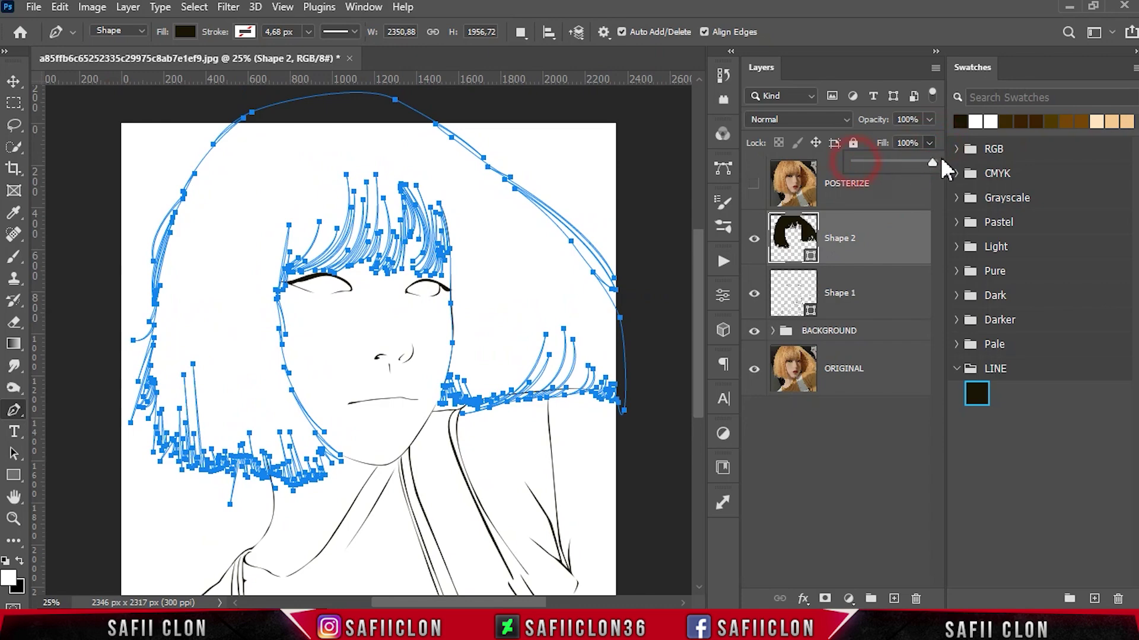
left_click_drag(947, 169, 943, 167)
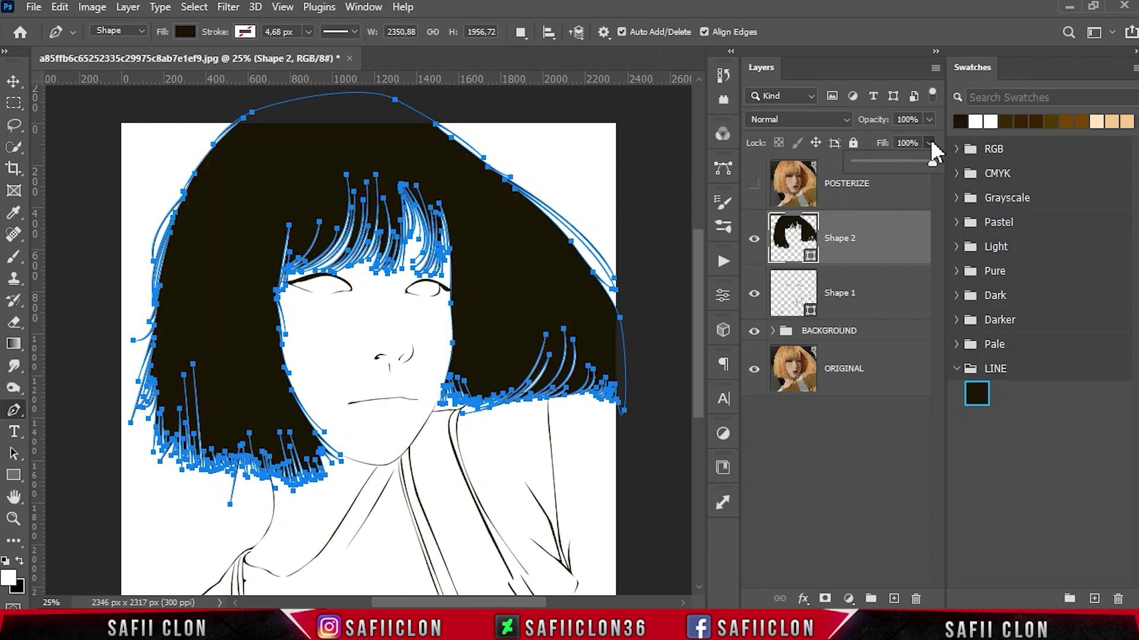
left_click(492, 481, "ctrl")
Step: Zoom out to show the whole drawing and select the Shape 2 layer
key("ctrl+minus")
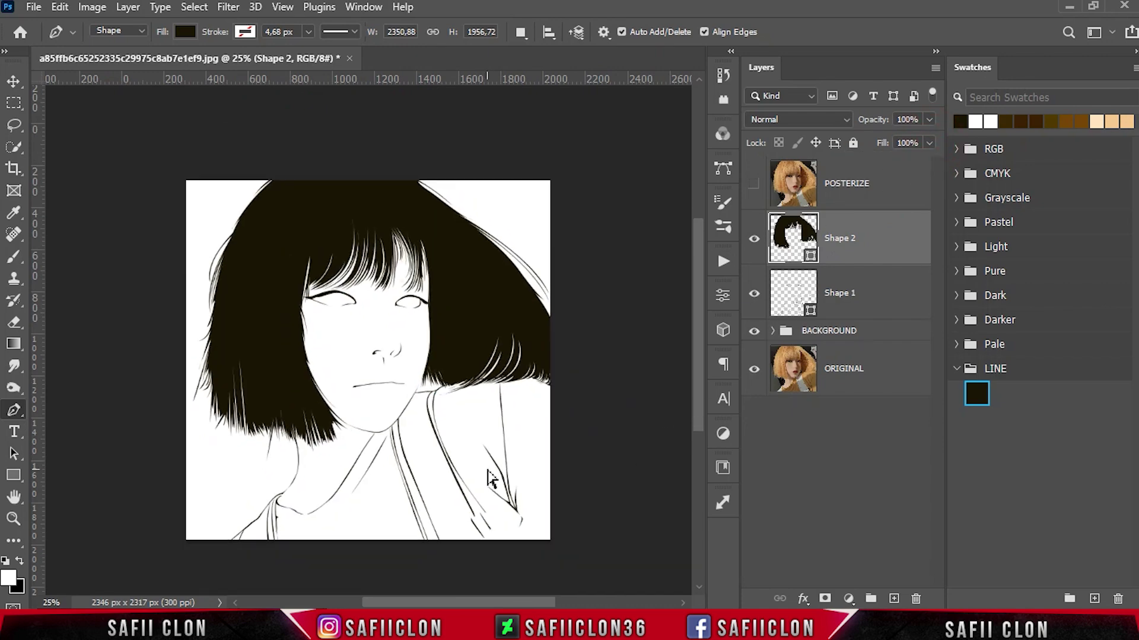
key("ctrl+minus")
key("ctrl+minus")
key("ctrl+plus")
key("ctrl+plus")
key("ctrl+plus")
key("ctrl+minus")
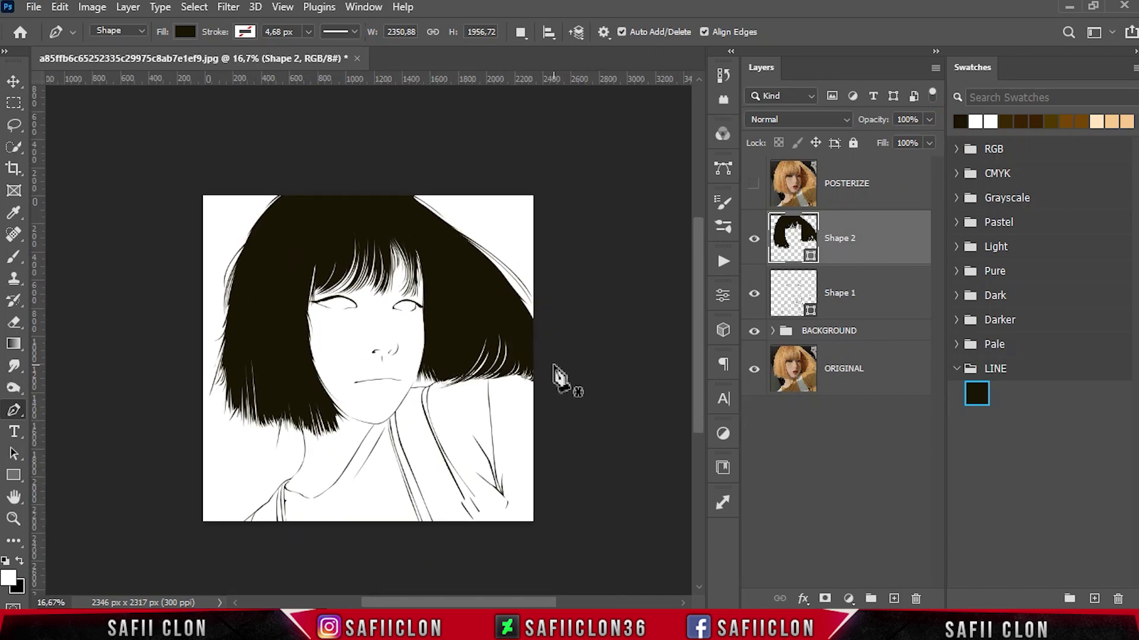
left_click(876, 248, "shift")
Step: Group Shape 1 and Shape 2 into a group named LINEART and toggle its visibility to check it
left_click(883, 296, "shift")
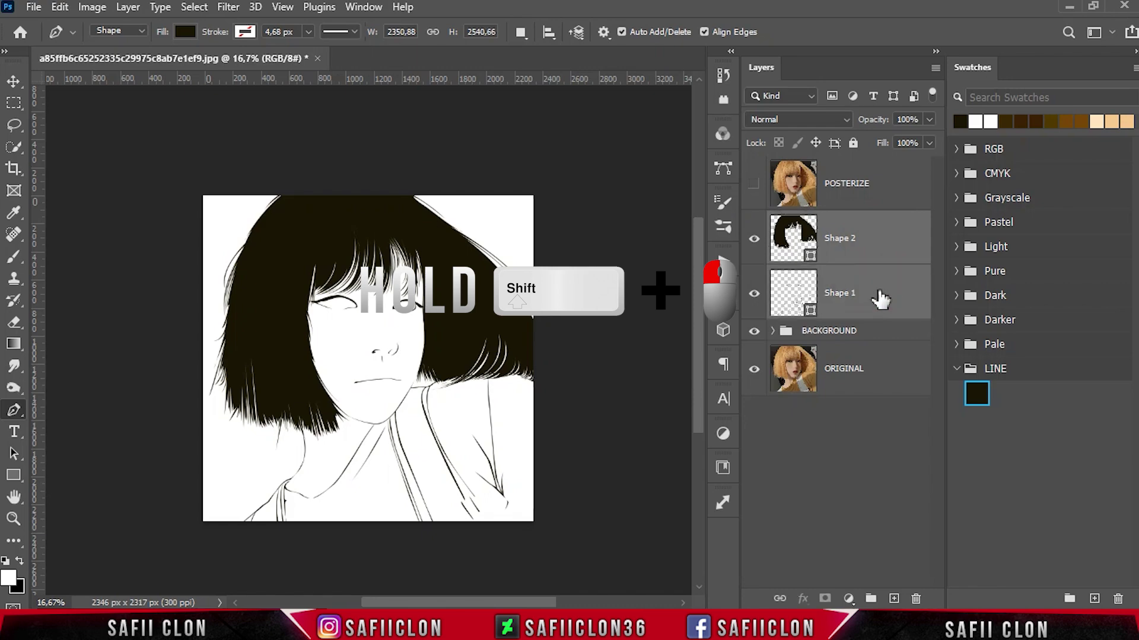
right_click(877, 291)
left_click(947, 118)
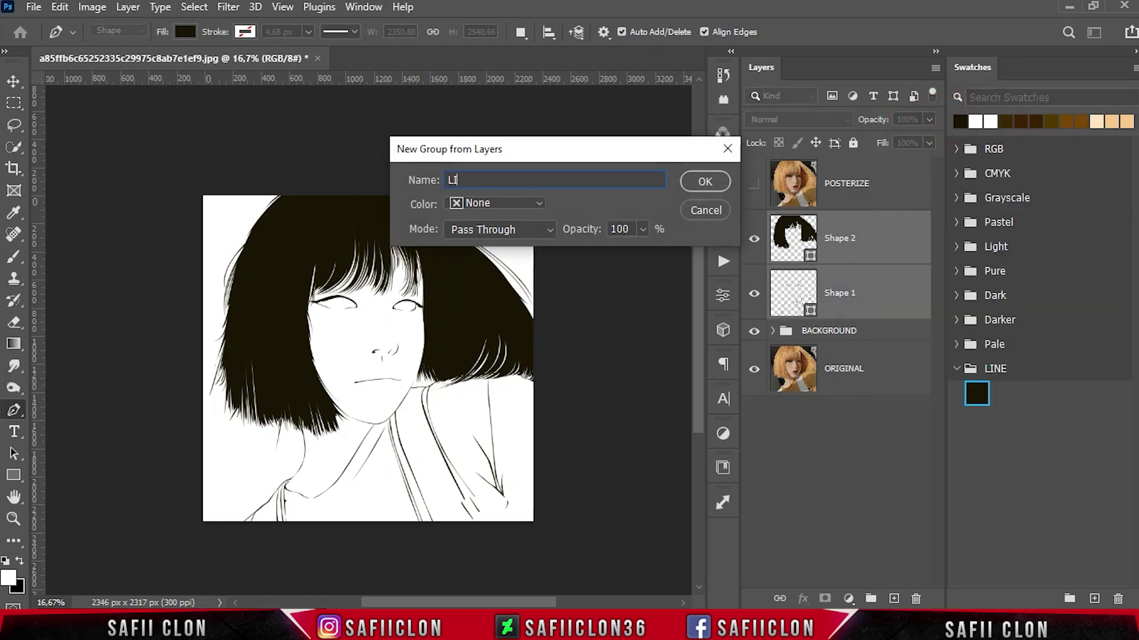
left_click(703, 182)
left_click(753, 224)
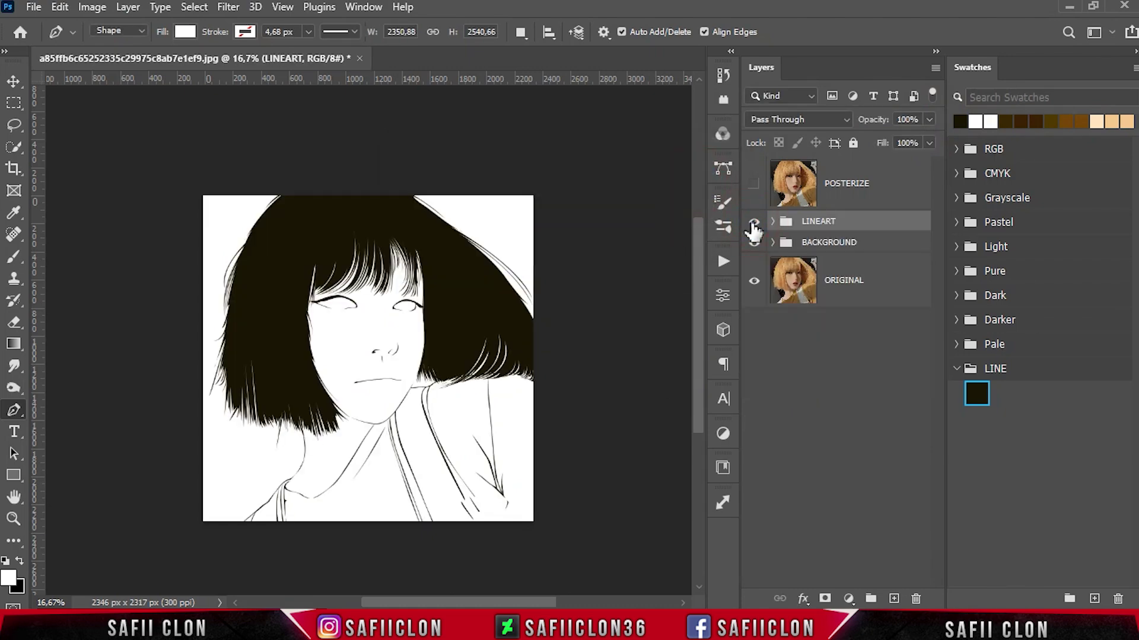
Step: Save the document as YHG VXL in Photoshop PSD format, accepting the format options
left_click(44, 9)
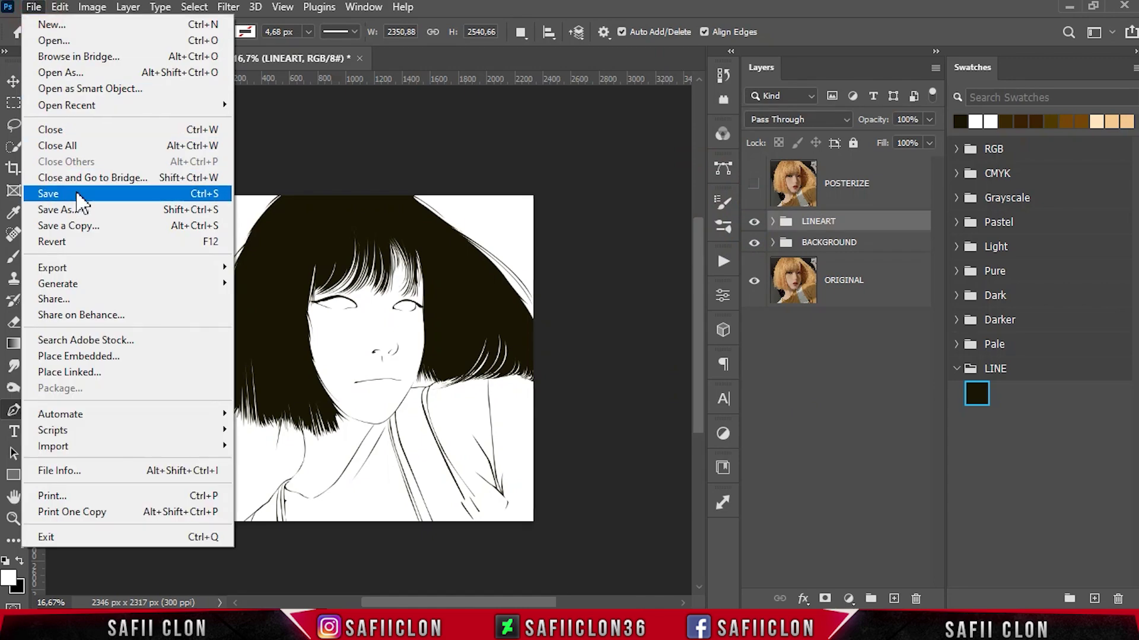
left_click(76, 206)
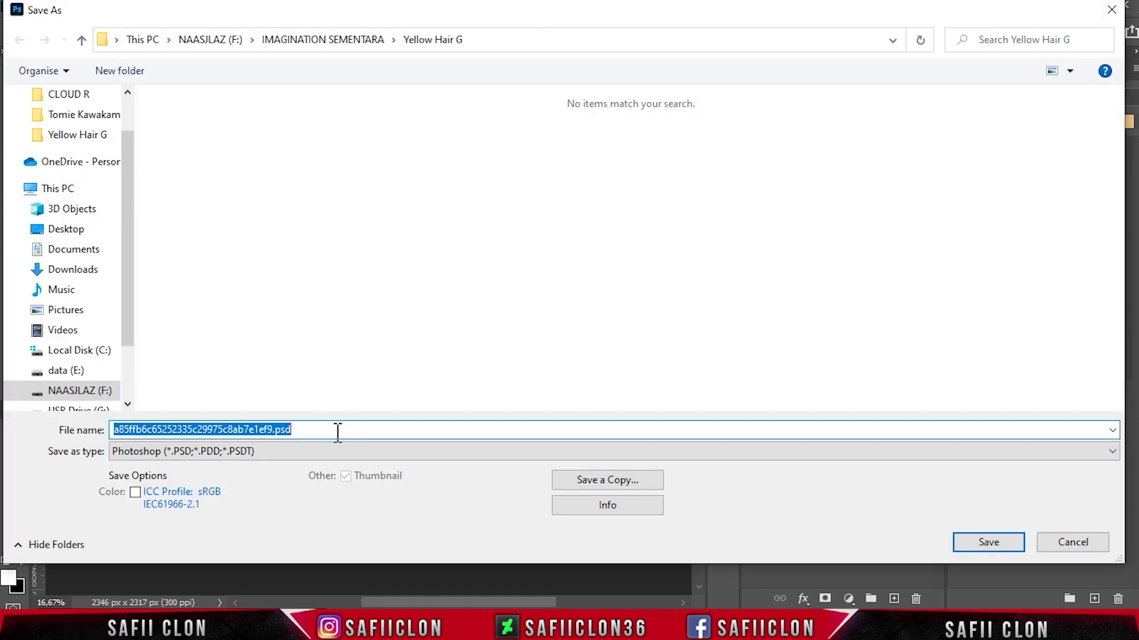
type("YHG VXL")
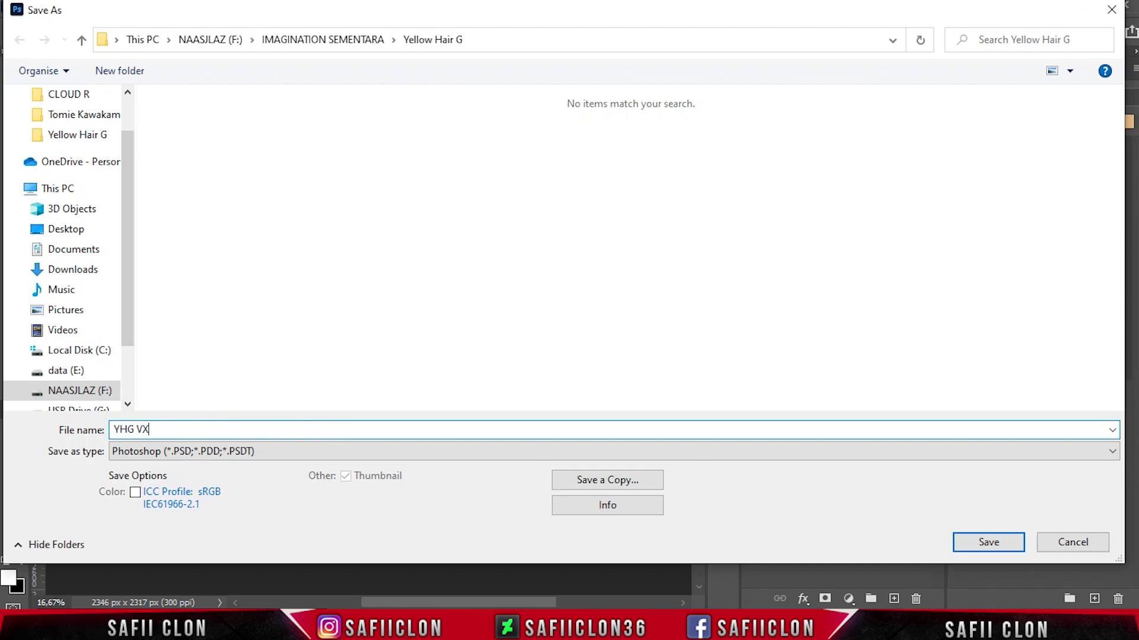
left_click(263, 452)
left_click(251, 469)
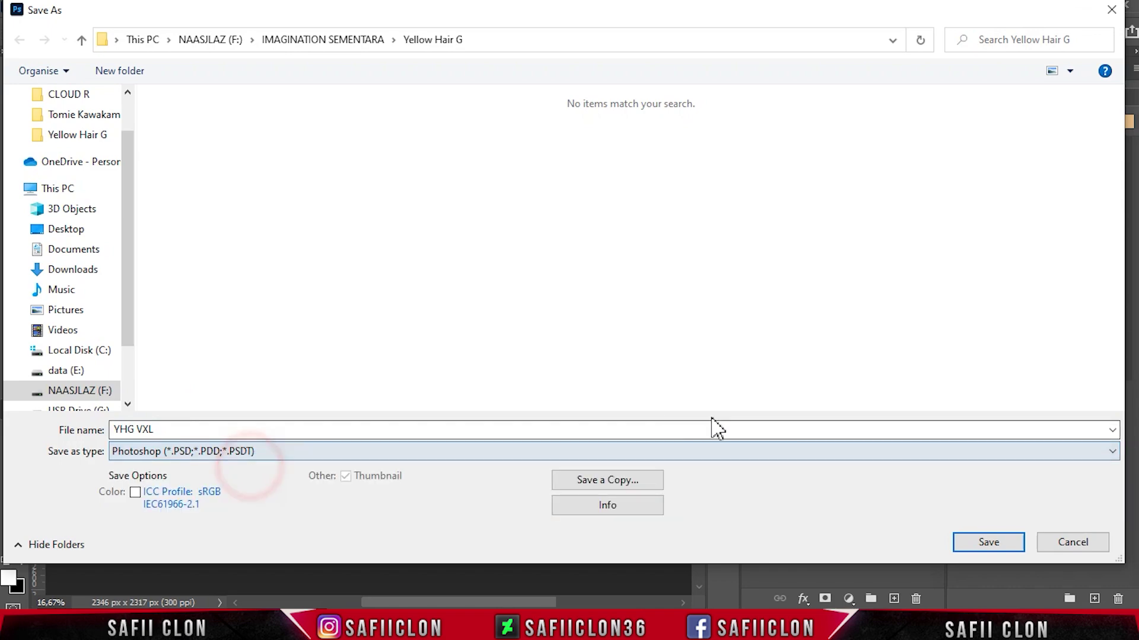
left_click(995, 543)
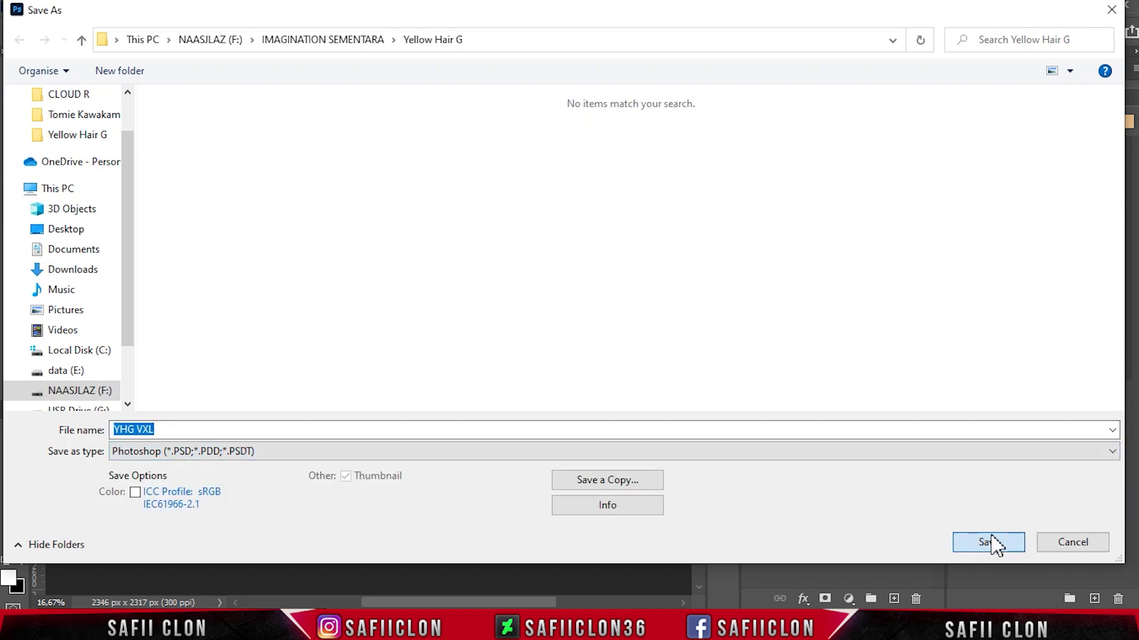
left_click(989, 542)
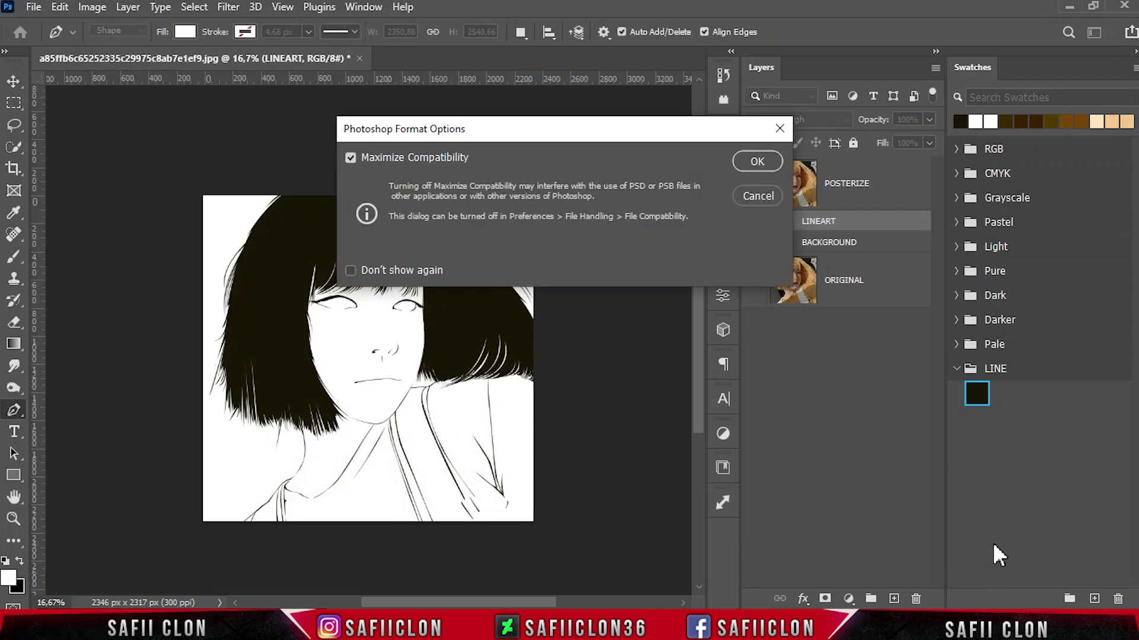
left_click(757, 162)
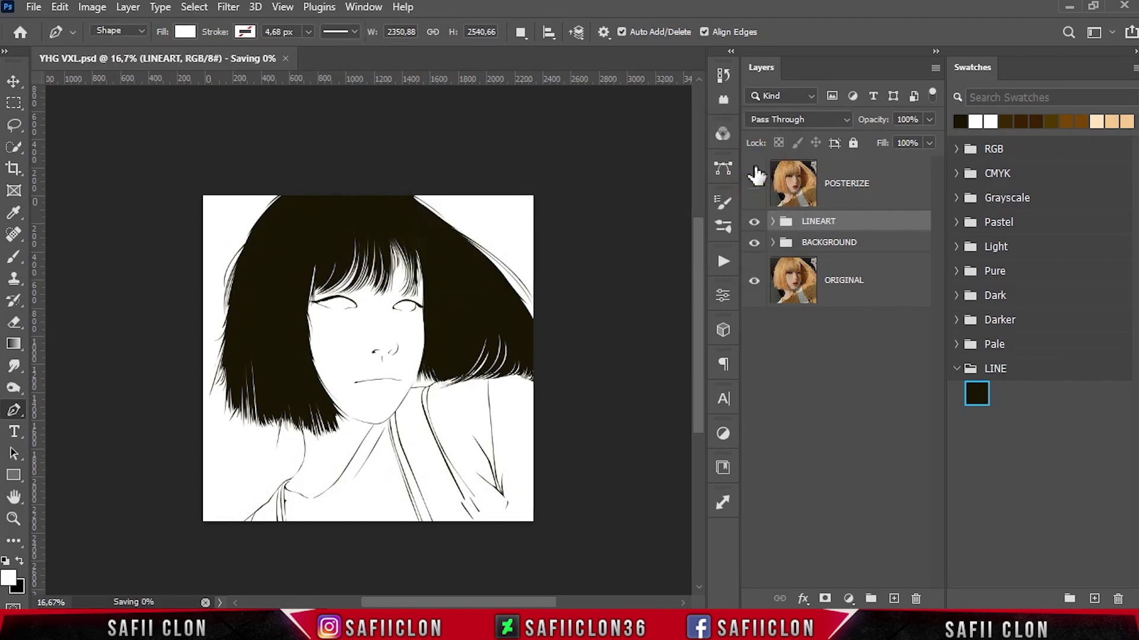